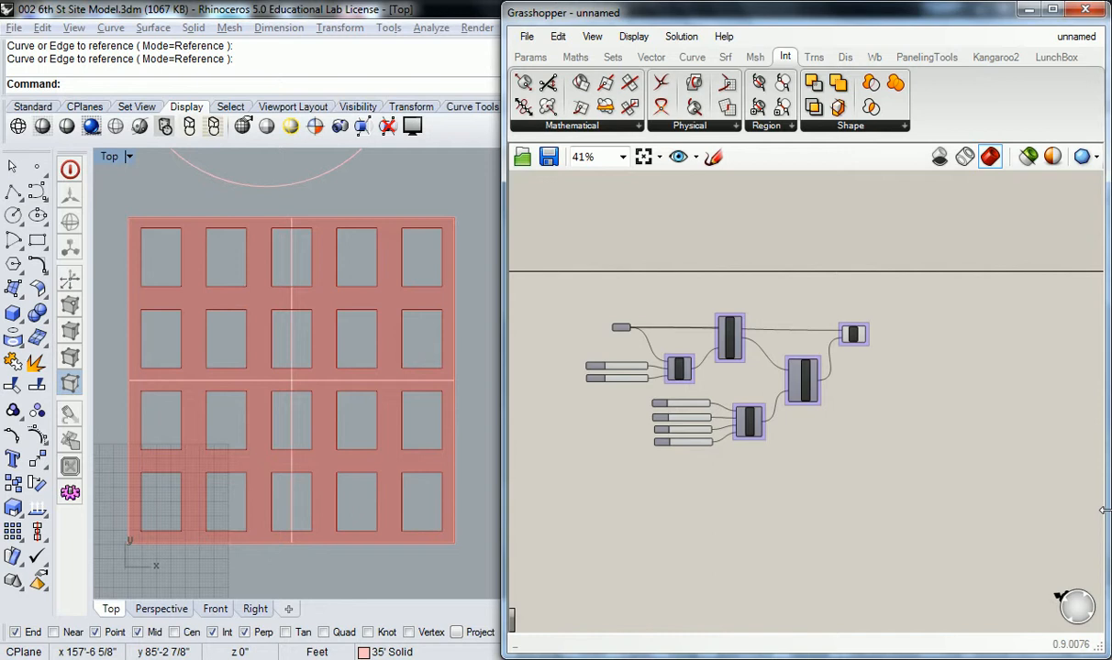
Move the SDiff component well away from the second SubSrf component, leaving open canvas between them.
{"action": "scroll", "coordinate": [960, 347], "scroll_direction": "up", "scroll_amount": 5}
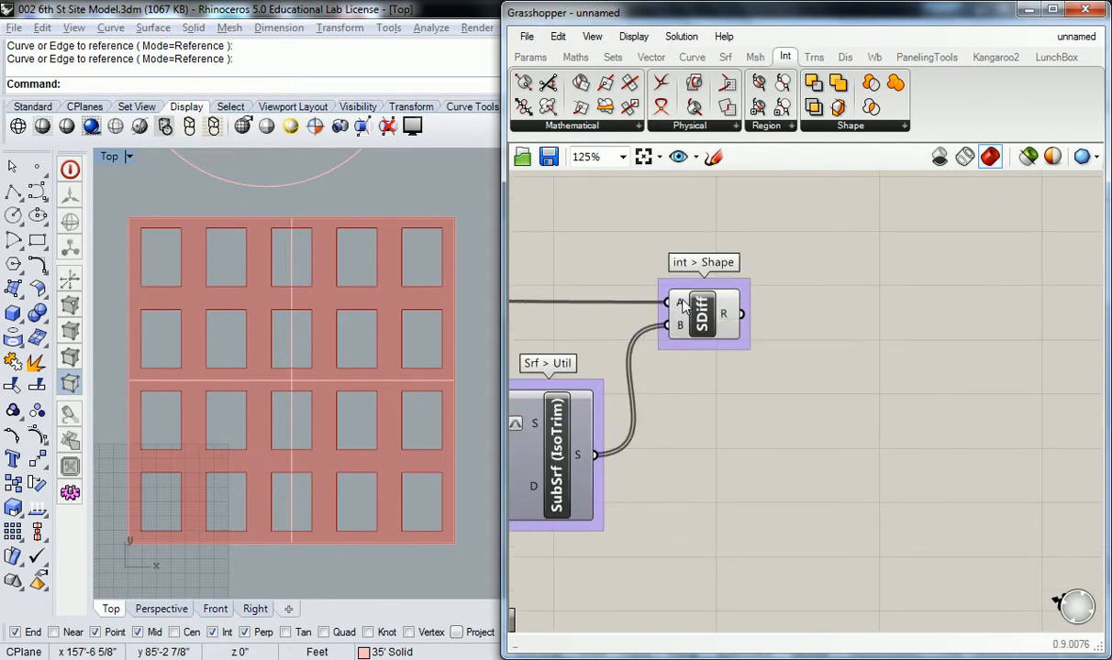
{"action": "mouse_move", "coordinate": [681, 304]}
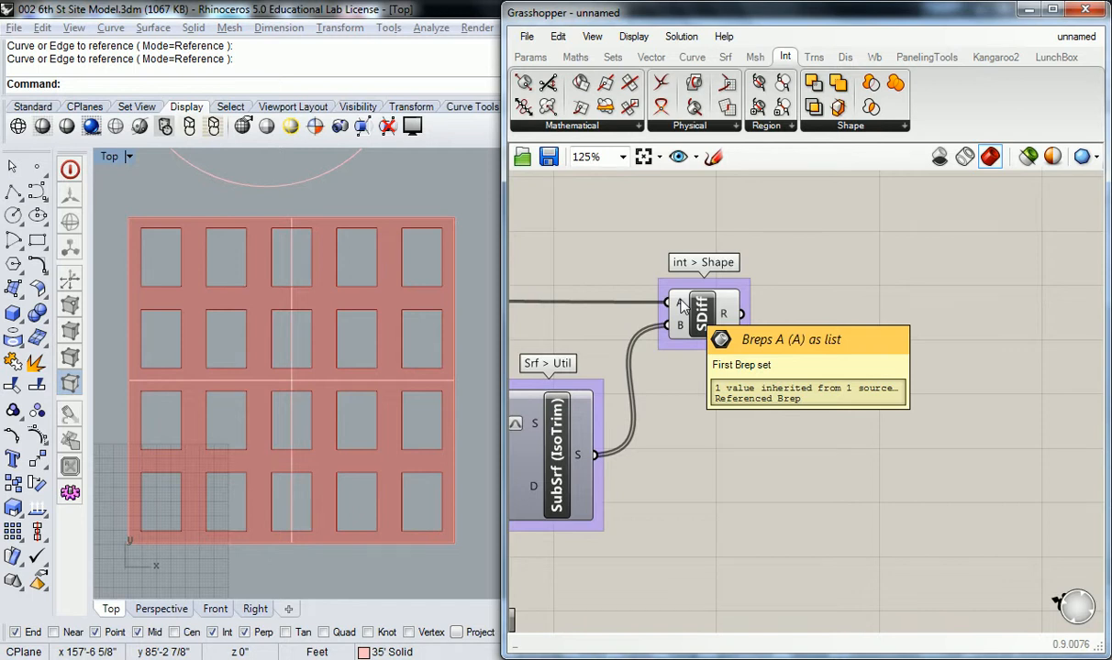
{"action": "scroll", "coordinate": [789, 280], "scroll_direction": "down", "scroll_amount": 3}
{"action": "left_click", "coordinate": [746, 316]}
{"action": "left_click_drag", "start_coordinate": [743, 315], "coordinate": [988, 306]}
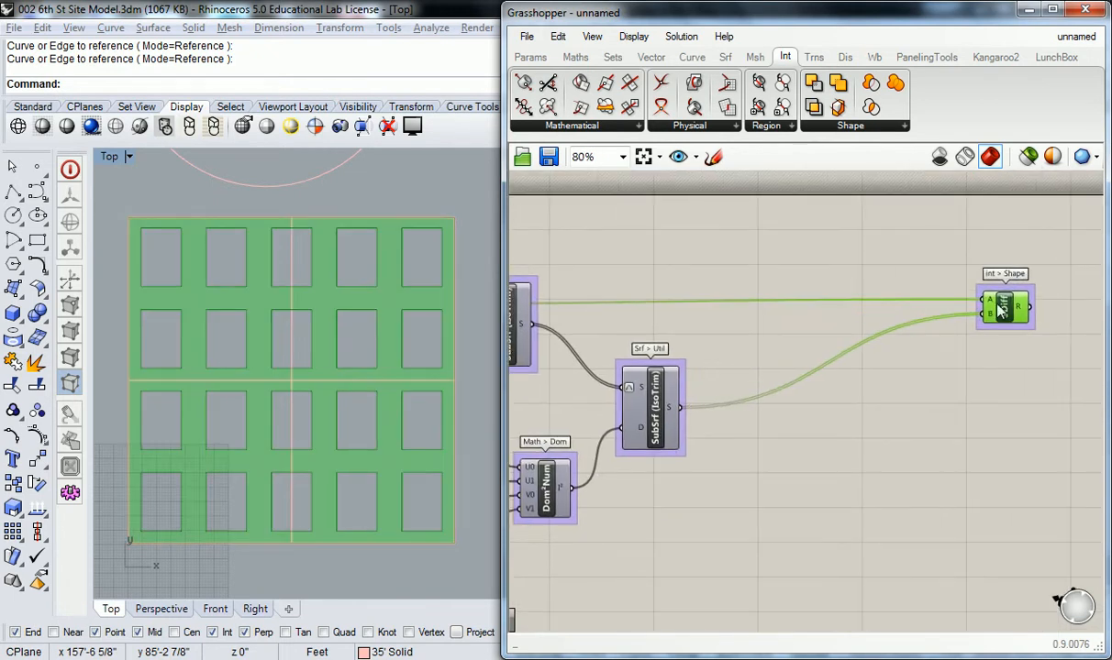
Disconnect the Srf wire from SDiff input A and the SubSrf wire from SDiff input B.
{"action": "right_click", "coordinate": [987, 305]}
{"action": "mouse_move", "coordinate": [992, 354]}
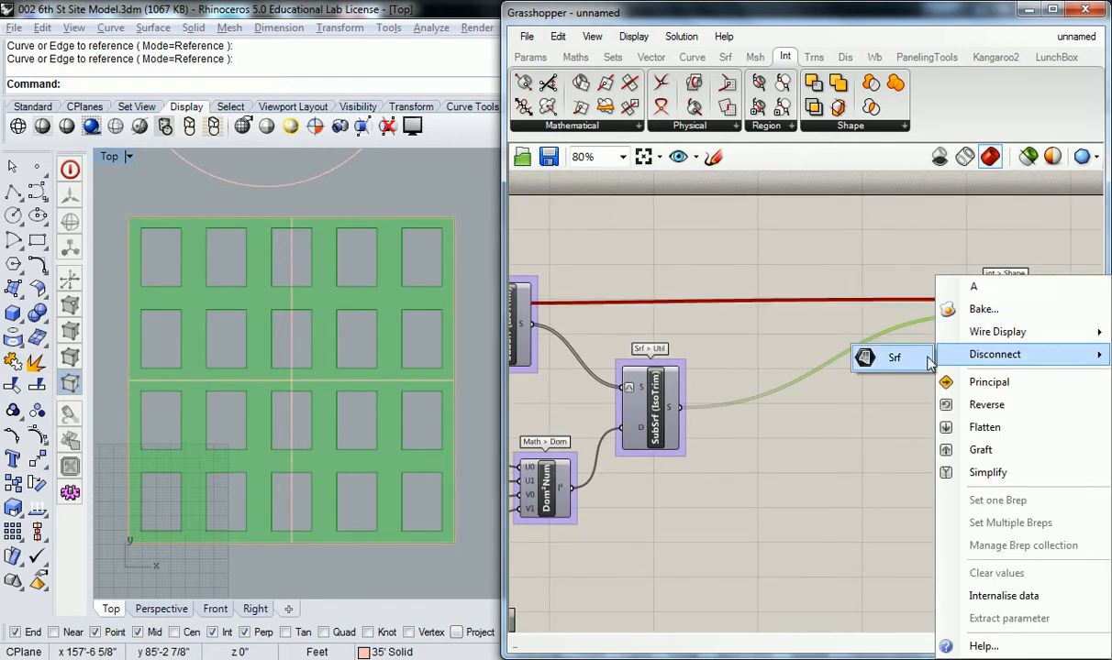
{"action": "left_click", "coordinate": [876, 342]}
{"action": "right_click", "coordinate": [993, 316]}
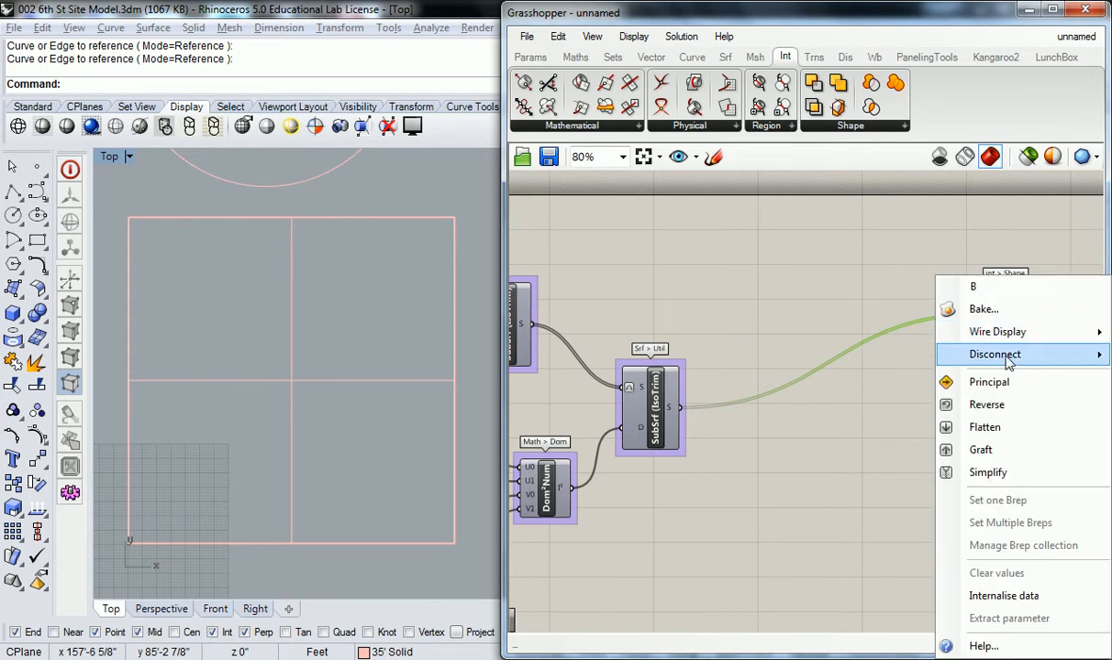
{"action": "left_click", "coordinate": [834, 363]}
Turn on the preview of the second SubSrf (IsoTrim) component.
{"action": "right_click", "coordinate": [647, 415]}
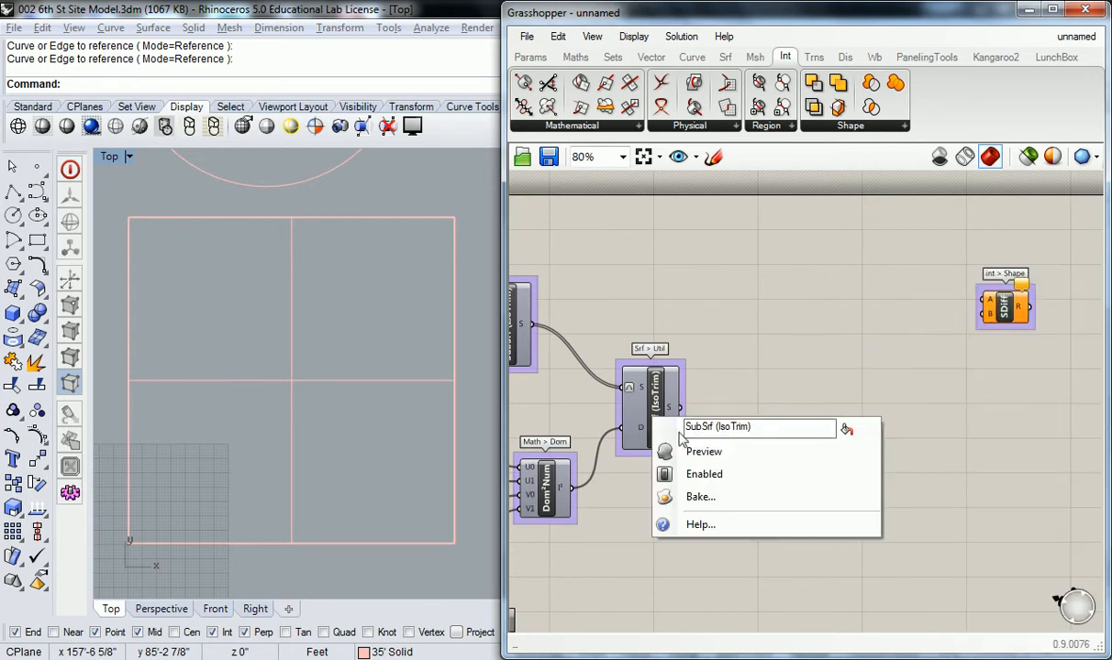
{"action": "left_click", "coordinate": [696, 451]}
{"action": "right_click_drag", "start_coordinate": [748, 314], "coordinate": [791, 321]}
{"action": "scroll", "coordinate": [829, 319], "scroll_direction": "down", "scroll_amount": 1}
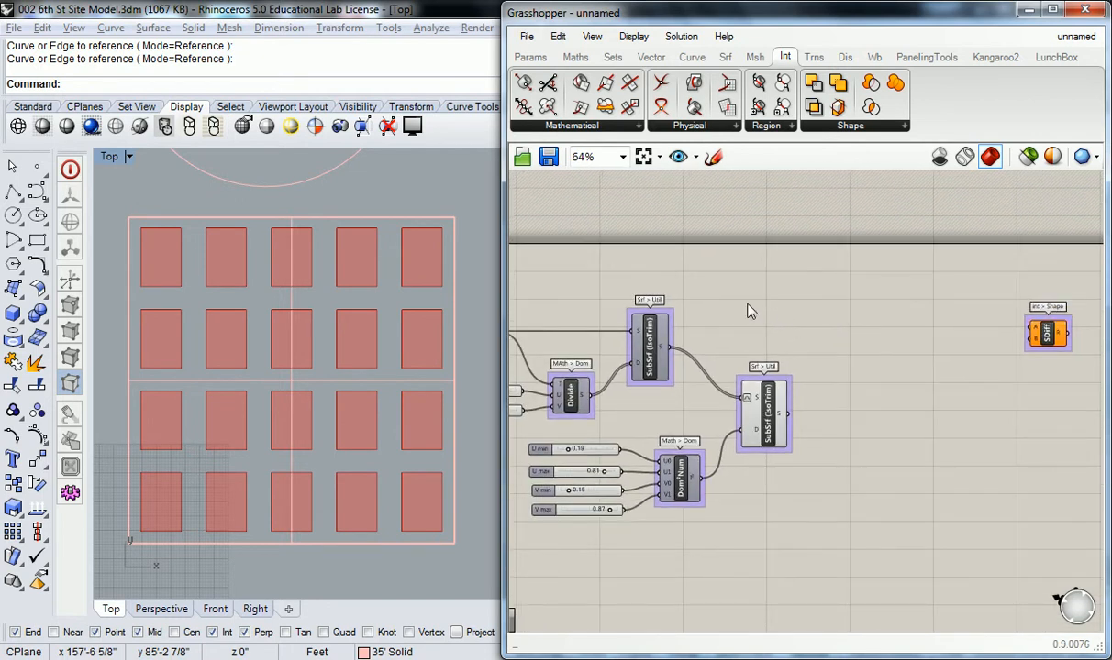
Move the source Srf parameter up and away from the Divide and first SubSrf components.
{"action": "right_click_drag", "start_coordinate": [702, 287], "coordinate": [885, 315]}
{"action": "left_click", "coordinate": [663, 358]}
{"action": "left_click_drag", "start_coordinate": [664, 365], "coordinate": [530, 301]}
{"action": "right_click_drag", "start_coordinate": [584, 341], "coordinate": [693, 342]}
{"action": "left_click_drag", "start_coordinate": [639, 307], "coordinate": [603, 327]}
Select all sliders, domain and SubSrf components together and move them farther right and down from the Srf parameter.
{"action": "right_click_drag", "start_coordinate": [751, 403], "coordinate": [597, 280]}
{"action": "scroll", "coordinate": [597, 279], "scroll_direction": "down", "scroll_amount": 3}
{"action": "left_click_drag", "start_coordinate": [888, 281], "coordinate": [583, 436]}
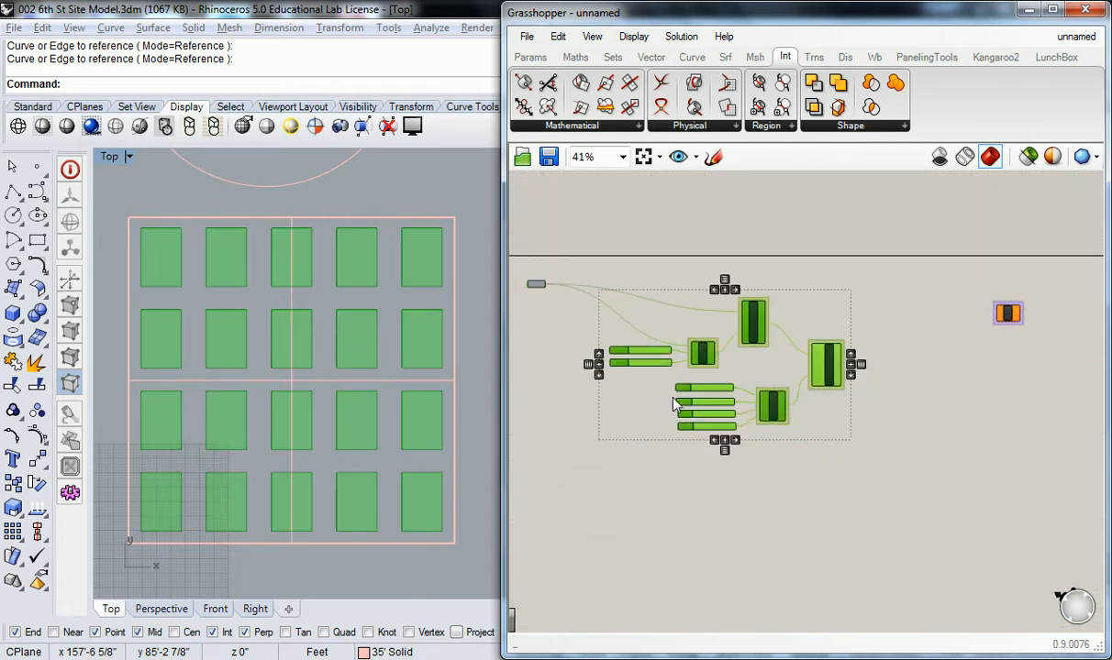
{"action": "left_click", "coordinate": [839, 333]}
{"action": "scroll", "coordinate": [672, 349], "scroll_direction": "up", "scroll_amount": 1}
{"action": "scroll", "coordinate": [844, 425], "scroll_direction": "up", "scroll_amount": 1}
{"action": "scroll", "coordinate": [842, 422], "scroll_direction": "up", "scroll_amount": 2}
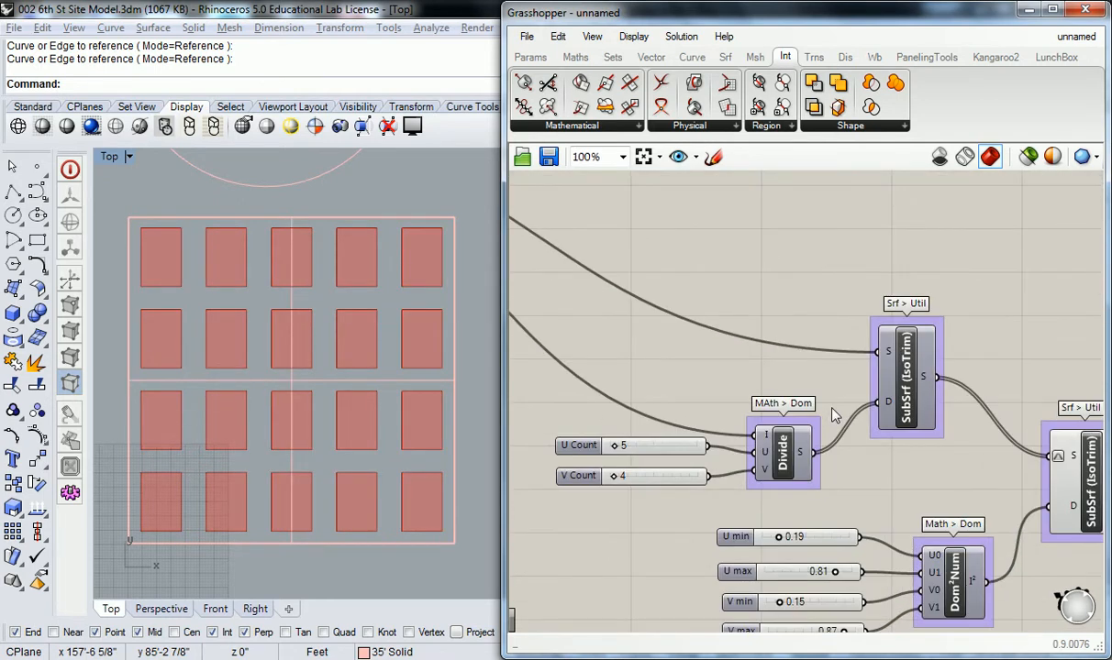
{"action": "scroll", "coordinate": [833, 410], "scroll_direction": "down", "scroll_amount": 3}
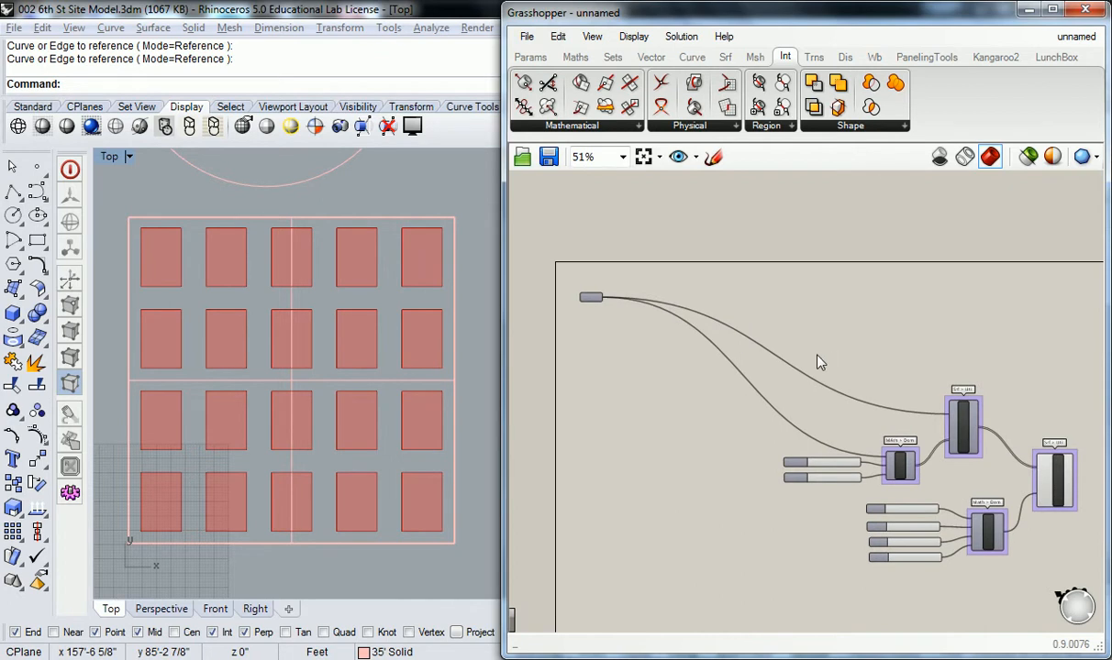
Add a second Srf parameter fed by the source Srf, with its output supplying the Divide and SubSrf components.
{"action": "scroll", "coordinate": [559, 284], "scroll_direction": "up", "scroll_amount": 5}
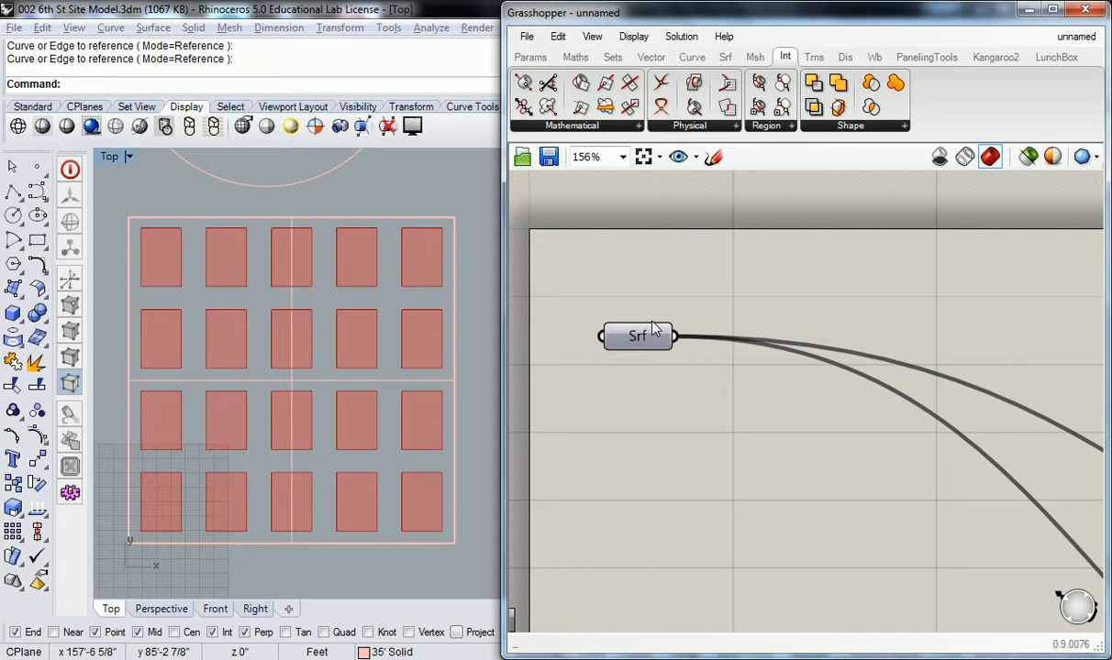
{"action": "left_click", "coordinate": [639, 344]}
{"action": "mouse_move", "coordinate": [639, 346]}
{"action": "left_mouse_down"}
{"action": "mouse_move", "coordinate": [701, 349]}
{"action": "mouse_move", "coordinate": [585, 342]}
{"action": "mouse_move", "coordinate": [718, 339]}
{"action": "left_mouse_up"}
{"action": "left_click", "coordinate": [655, 305]}
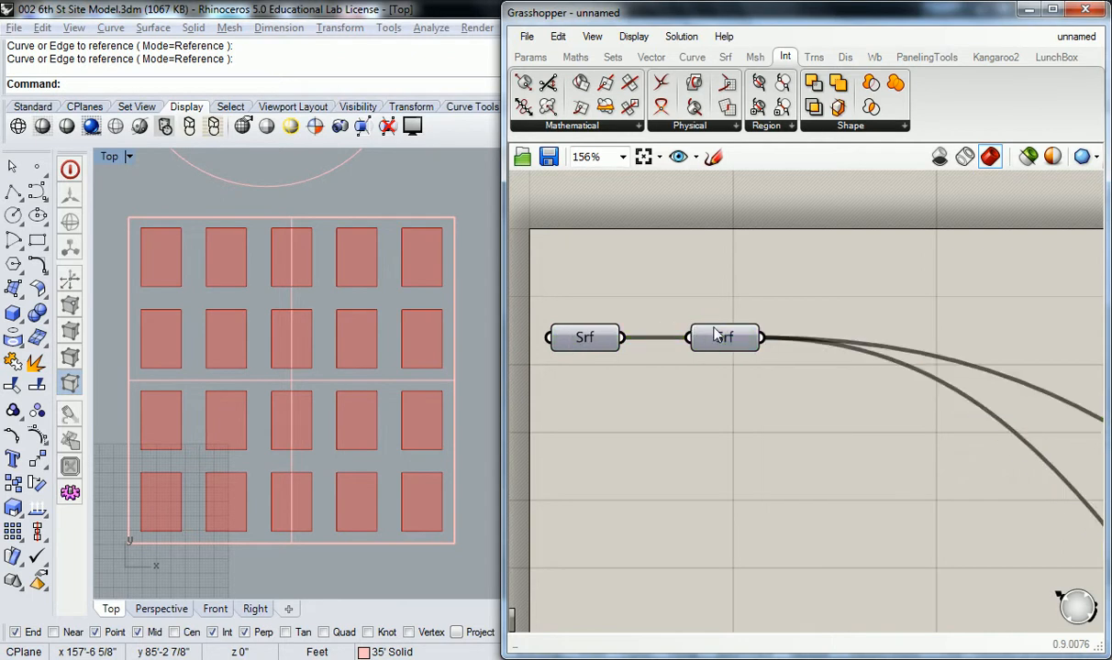
Move the source Srf parameter slightly closer to its copy and rename it REF SRF.
{"action": "right_click", "coordinate": [712, 332]}
{"action": "left_click", "coordinate": [669, 278]}
{"action": "left_click", "coordinate": [587, 343]}
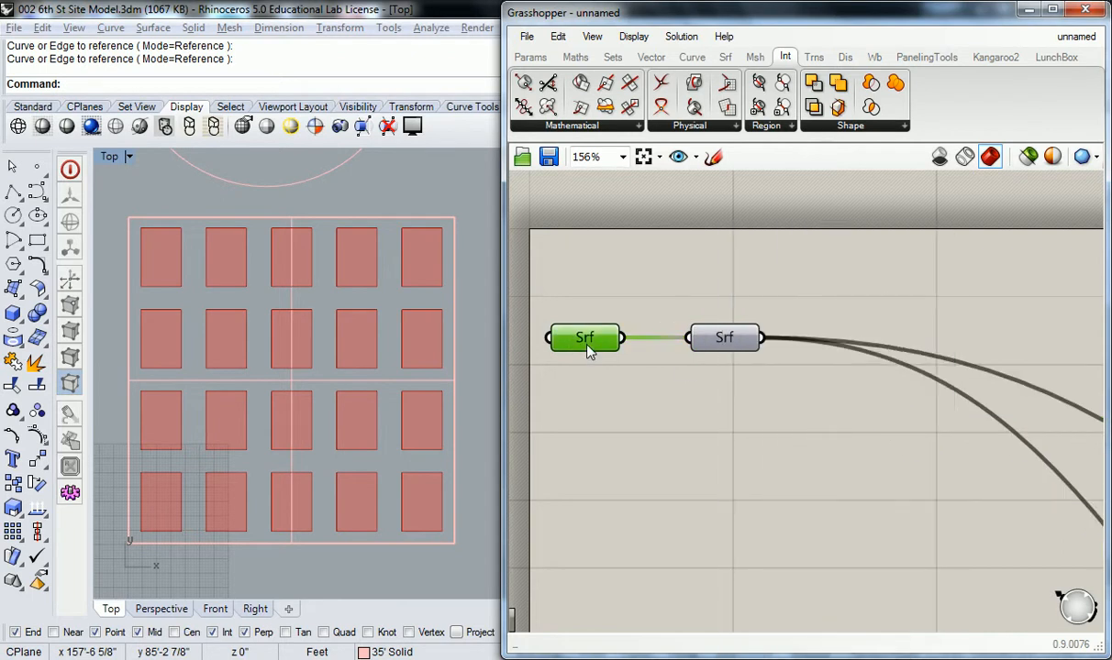
{"action": "right_click", "coordinate": [578, 338]}
{"action": "left_click", "coordinate": [510, 288]}
{"action": "left_click_drag", "start_coordinate": [591, 341], "coordinate": [627, 340]}
{"action": "right_click", "coordinate": [627, 340]}
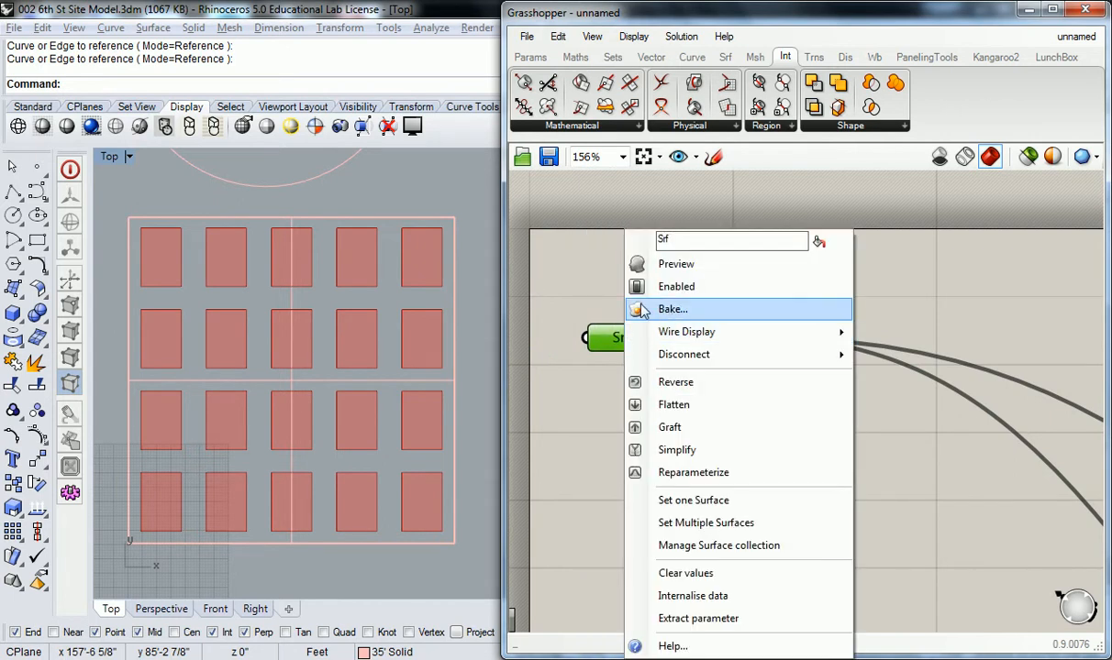
{"action": "left_click", "coordinate": [576, 294]}
{"action": "right_click", "coordinate": [621, 339]}
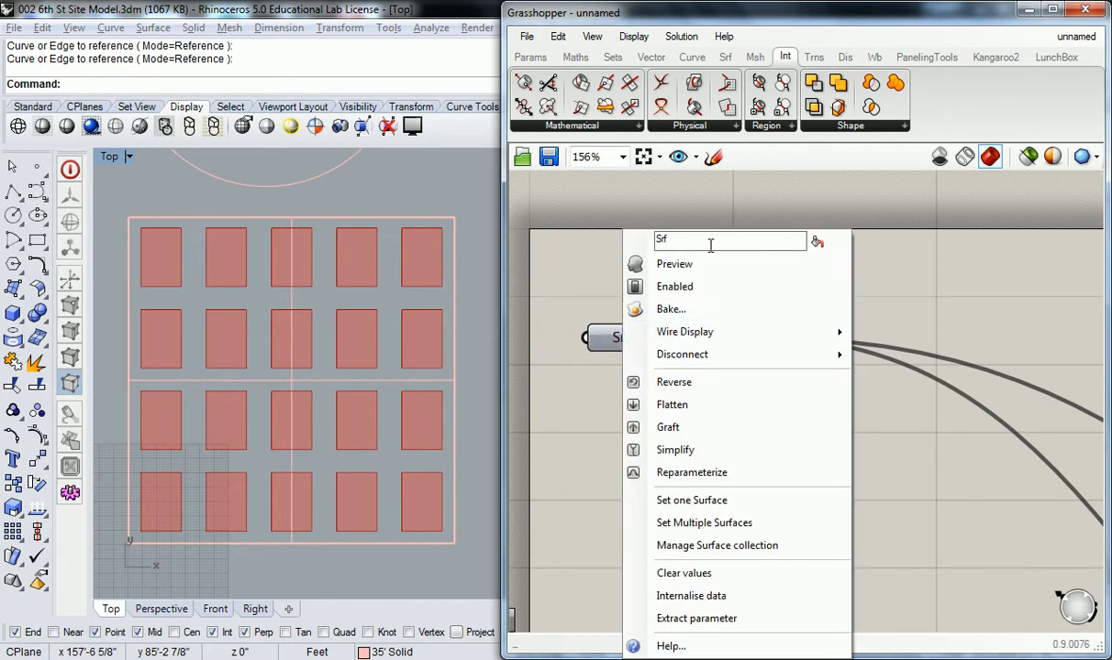
{"action": "left_click_drag", "start_coordinate": [706, 241], "coordinate": [652, 241]}
{"action": "type", "text": "REF SRF"}
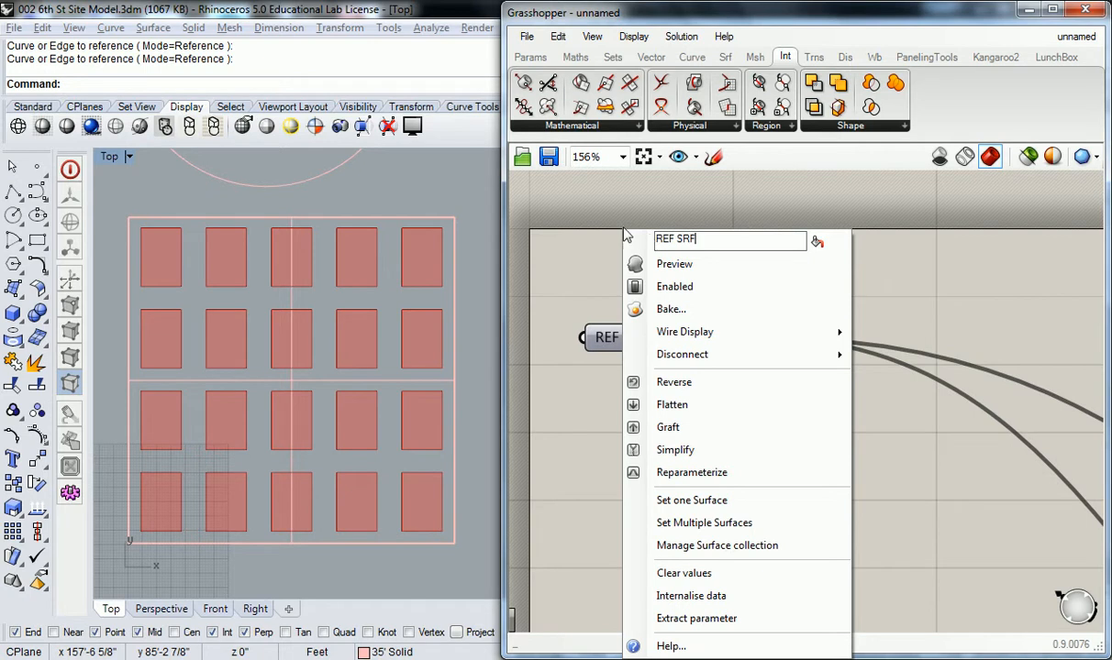
{"action": "key", "text": "Return"}
Hide the incoming wire of the second Srf parameter through its wire display setting.
{"action": "scroll", "coordinate": [645, 289], "scroll_direction": "down", "scroll_amount": 3}
{"action": "right_click_drag", "start_coordinate": [645, 289], "coordinate": [596, 285]}
{"action": "left_click_drag", "start_coordinate": [682, 277], "coordinate": [683, 313]}
{"action": "left_click", "coordinate": [647, 257]}
{"action": "scroll", "coordinate": [641, 294], "scroll_direction": "up", "scroll_amount": 2}
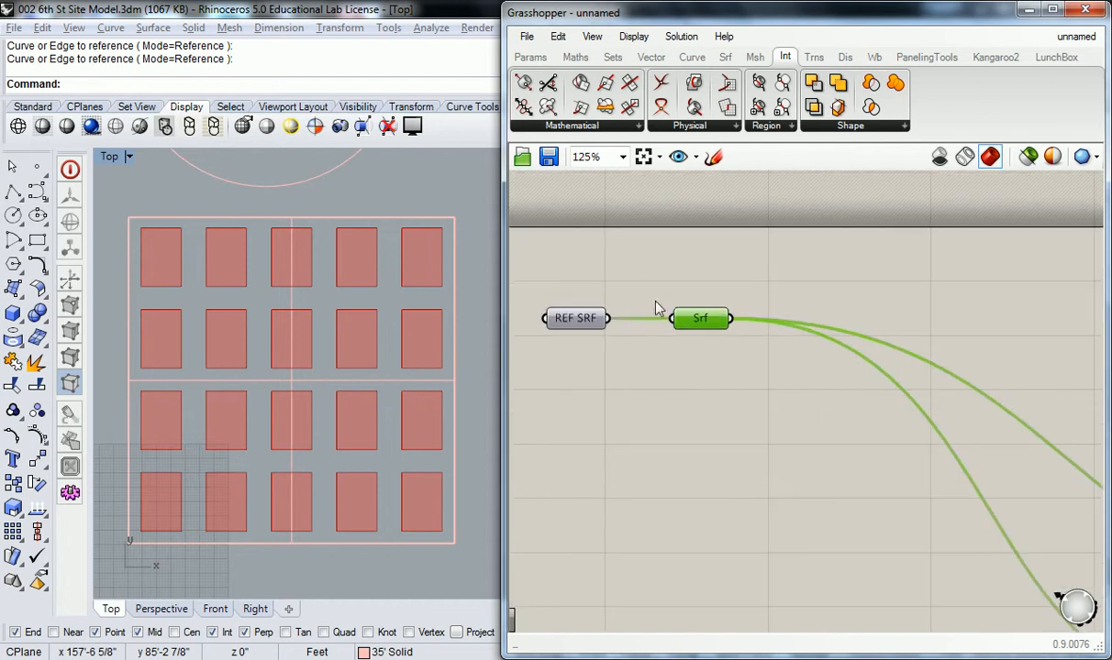
{"action": "right_click", "coordinate": [677, 319]}
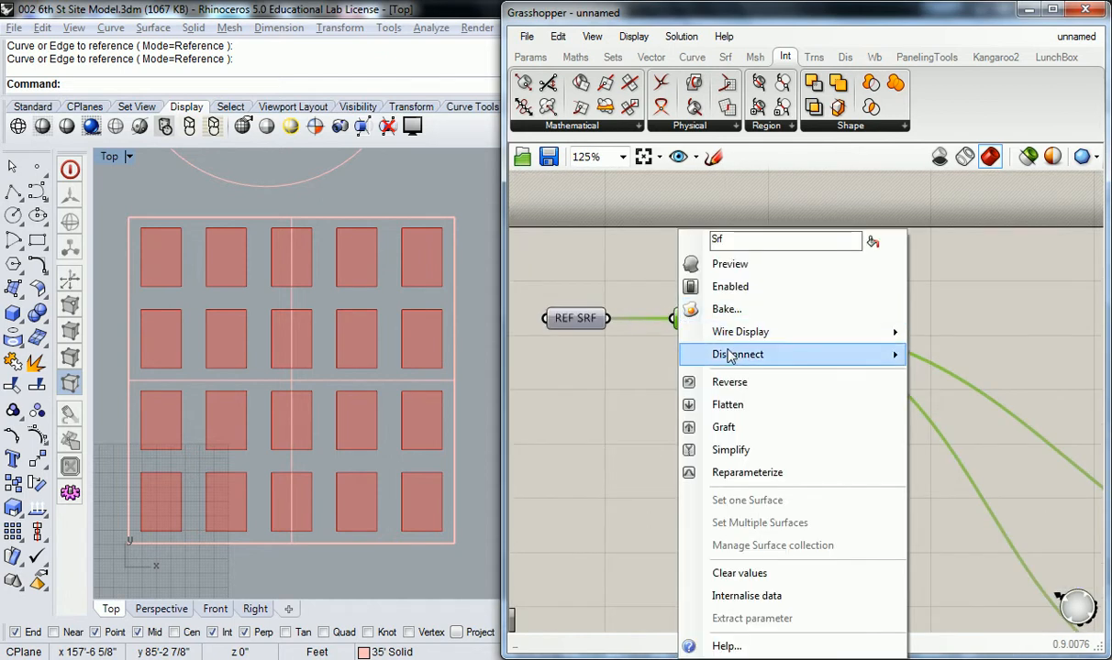
{"action": "mouse_move", "coordinate": [734, 338]}
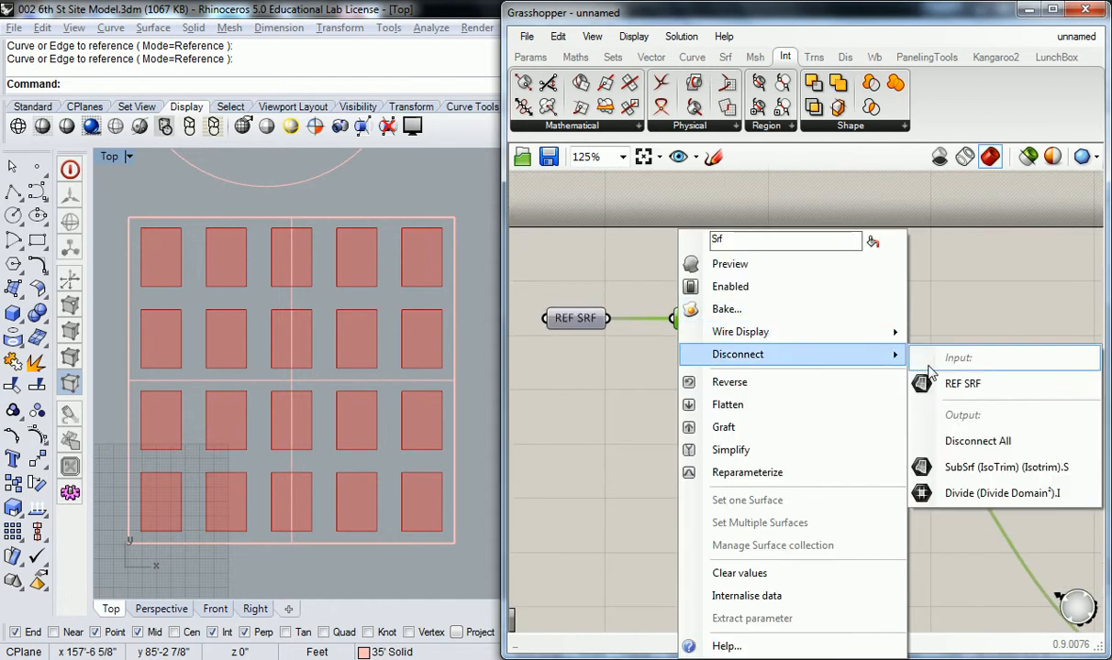
{"action": "left_click", "coordinate": [953, 369]}
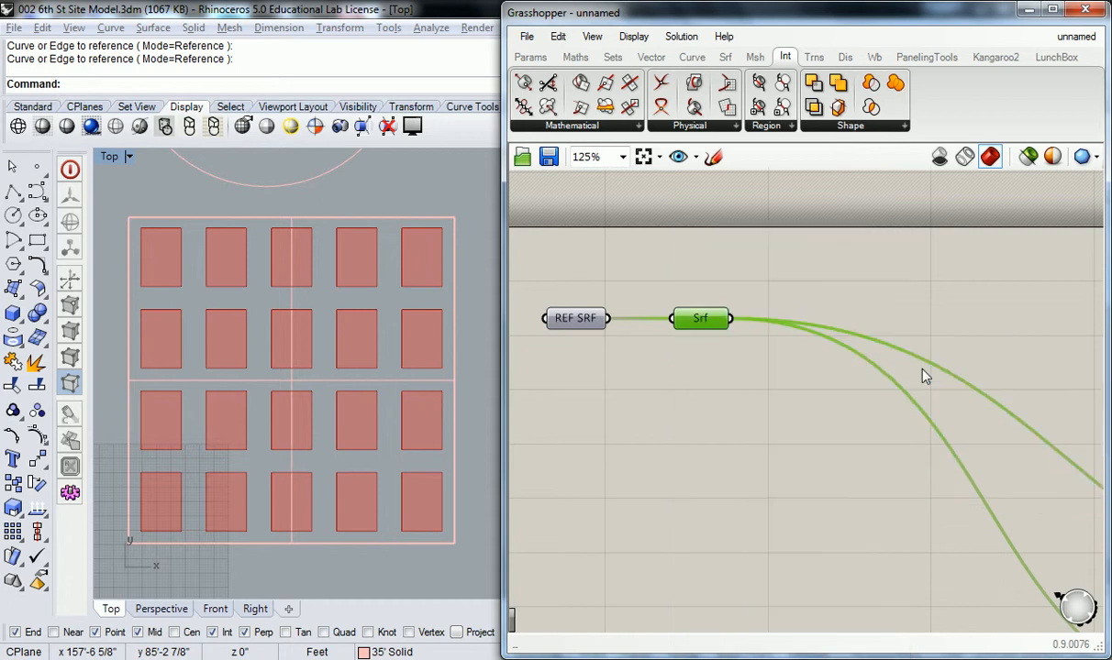
Move the second Srf parameter down beside the Divide and first SubSrf components.
{"action": "scroll", "coordinate": [765, 277], "scroll_direction": "down", "scroll_amount": 1}
{"action": "right_click_drag", "start_coordinate": [765, 277], "coordinate": [656, 270]}
{"action": "scroll", "coordinate": [656, 271], "scroll_direction": "down", "scroll_amount": 2}
{"action": "left_click_drag", "start_coordinate": [624, 281], "coordinate": [848, 422]}
{"action": "left_click", "coordinate": [854, 367]}
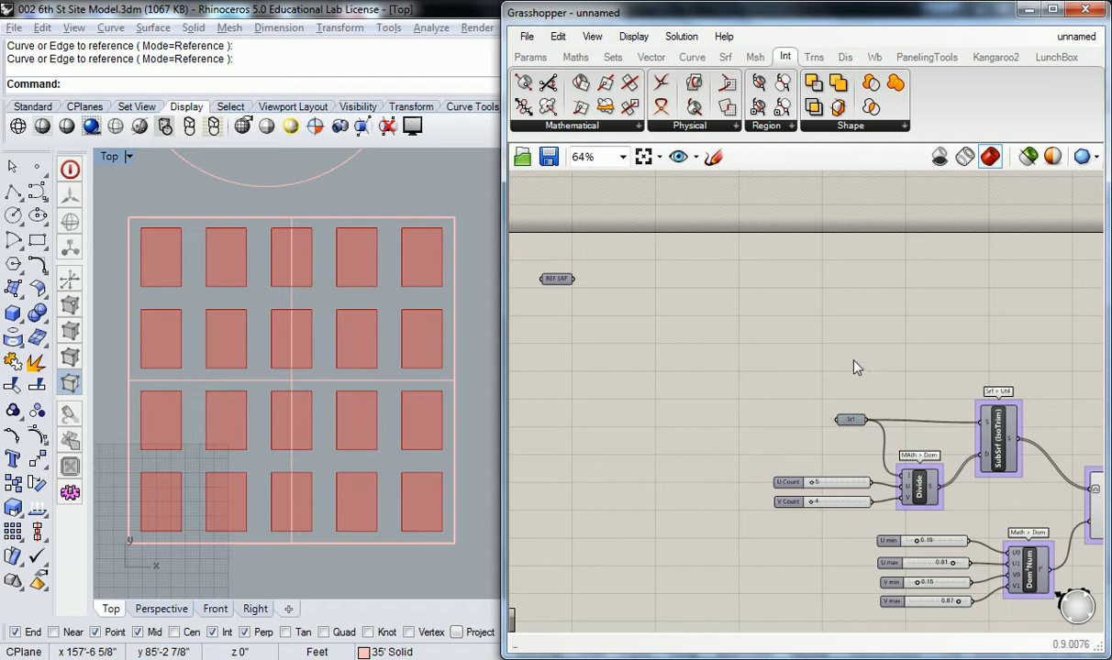
Select the REF SRF and relocated Srf parameters in turn to examine the hidden wire between them.
{"action": "right_click_drag", "start_coordinate": [660, 310], "coordinate": [739, 298]}
{"action": "right_click_drag", "start_coordinate": [806, 317], "coordinate": [733, 317]}
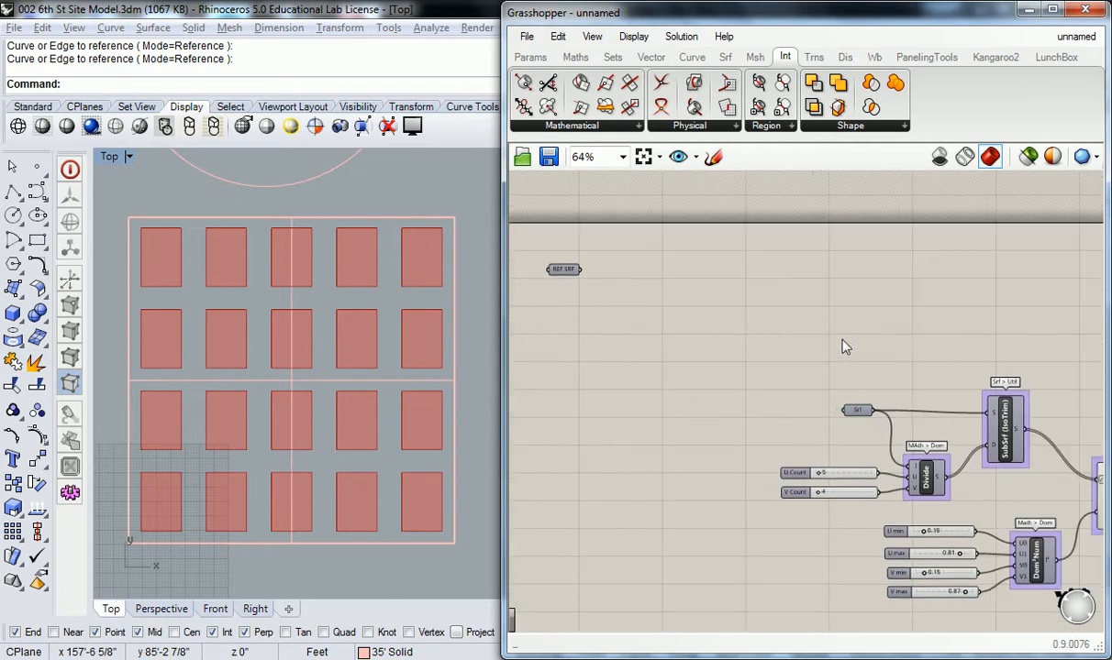
{"action": "right_click_drag", "start_coordinate": [859, 346], "coordinate": [903, 357]}
{"action": "scroll", "coordinate": [805, 319], "scroll_direction": "up", "scroll_amount": 1}
{"action": "right_click_drag", "start_coordinate": [672, 267], "coordinate": [771, 291]}
{"action": "left_click", "coordinate": [656, 294]}
{"action": "left_click", "coordinate": [770, 371]}
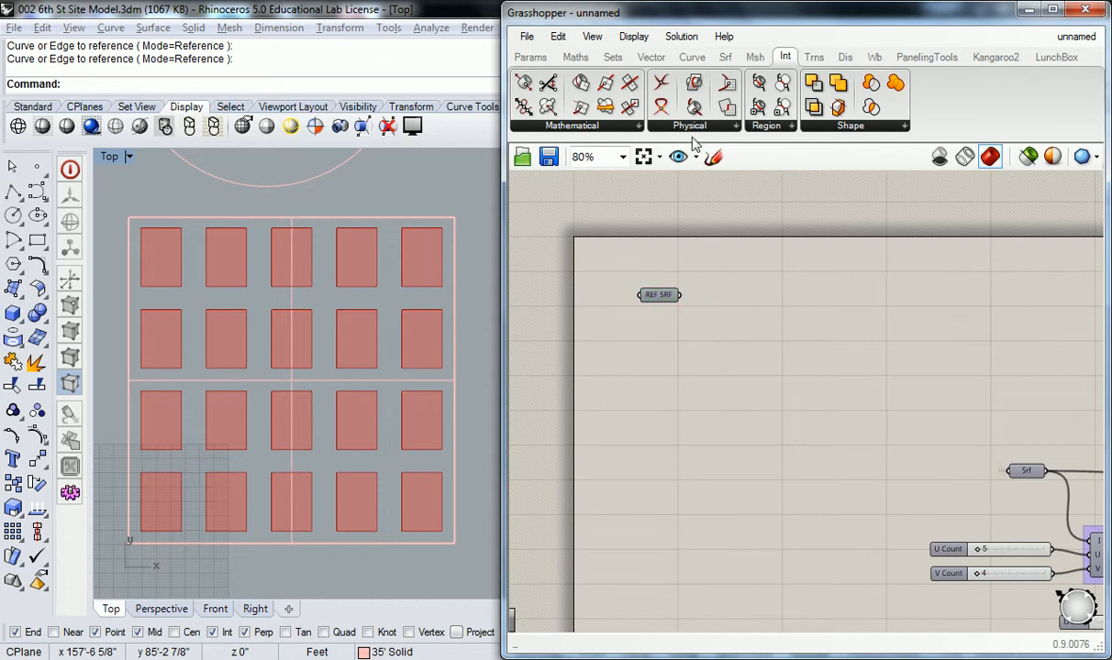
{"action": "scroll", "coordinate": [657, 287], "scroll_direction": "up", "scroll_amount": 3}
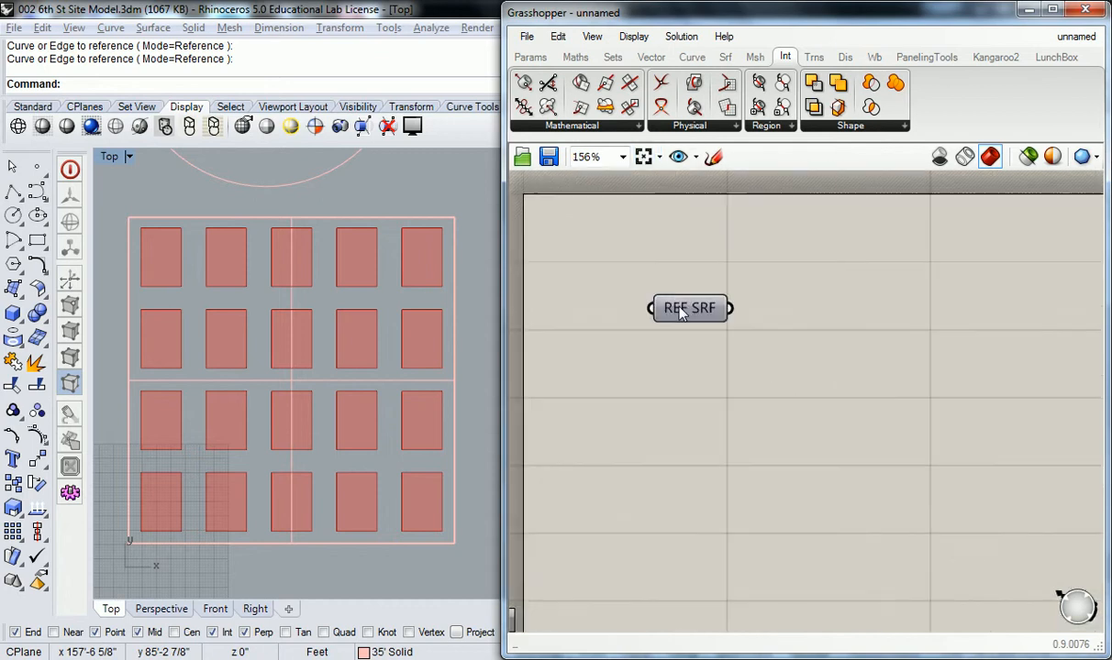
{"action": "left_click", "coordinate": [655, 288]}
{"action": "scroll", "coordinate": [657, 289], "scroll_direction": "down", "scroll_amount": 6}
{"action": "scroll", "coordinate": [777, 319], "scroll_direction": "up", "scroll_amount": 2}
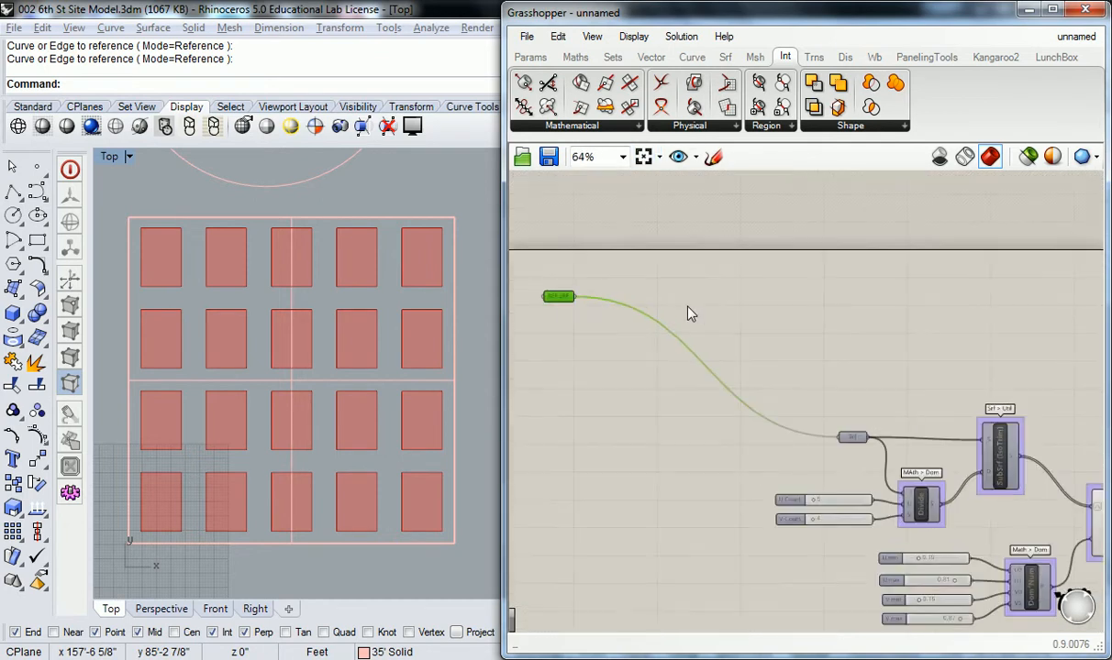
{"action": "left_click", "coordinate": [852, 438]}
{"action": "left_click", "coordinate": [815, 415]}
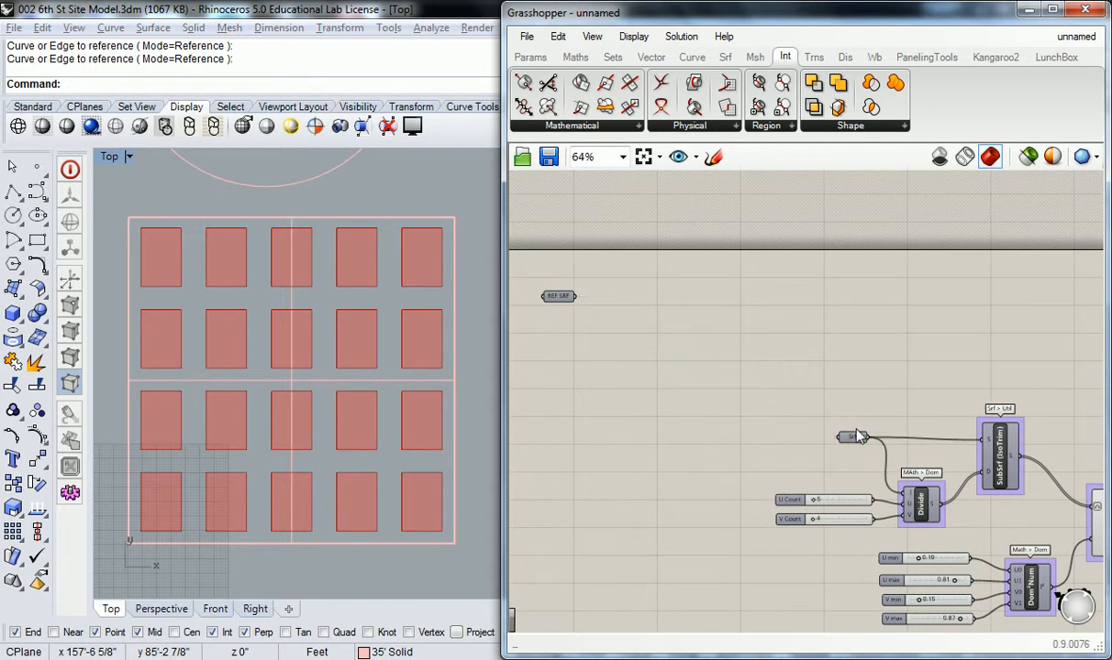
Rename the Srf parameter beside the Divide component REF SRF to match its source.
{"action": "scroll", "coordinate": [825, 408], "scroll_direction": "up", "scroll_amount": 3}
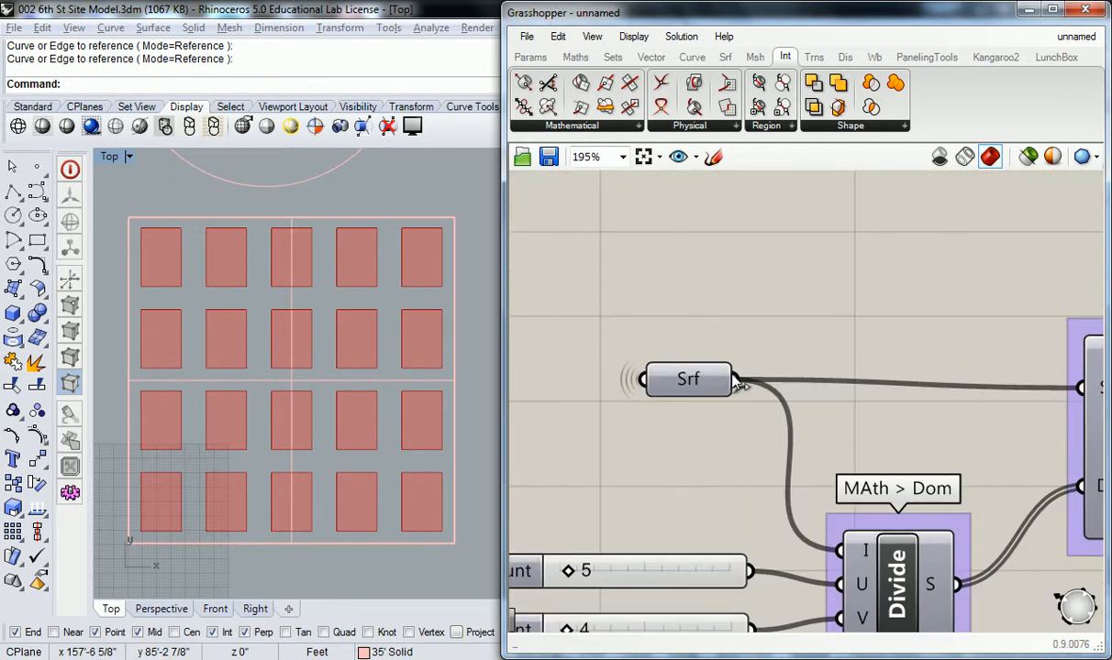
{"action": "right_click", "coordinate": [699, 379]}
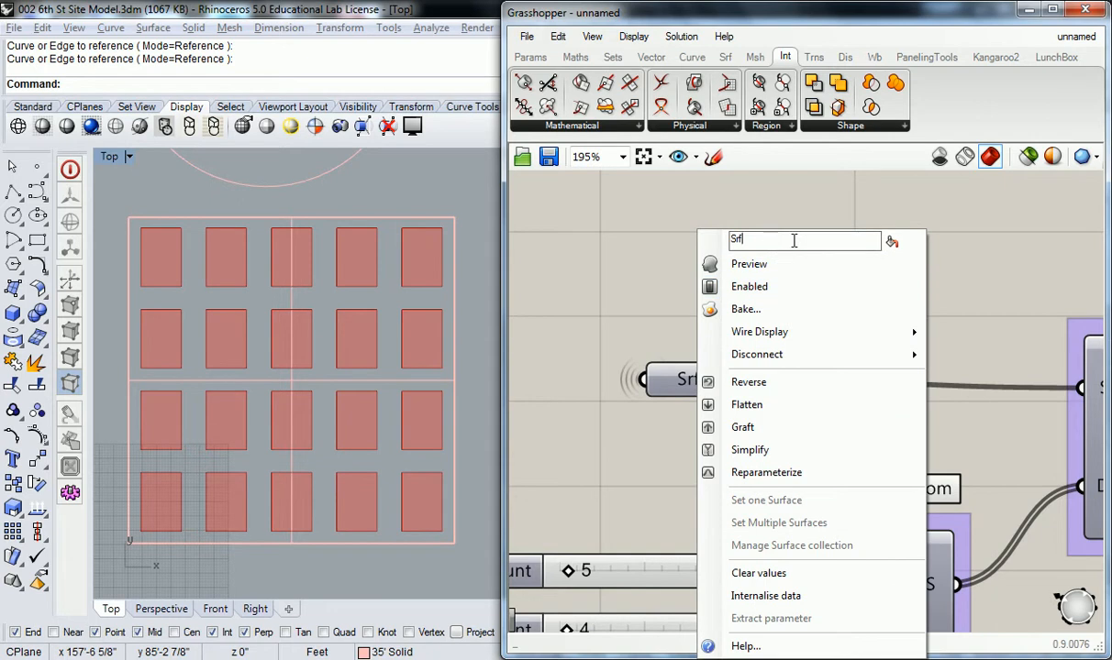
{"action": "type", "text": "REF SRF"}
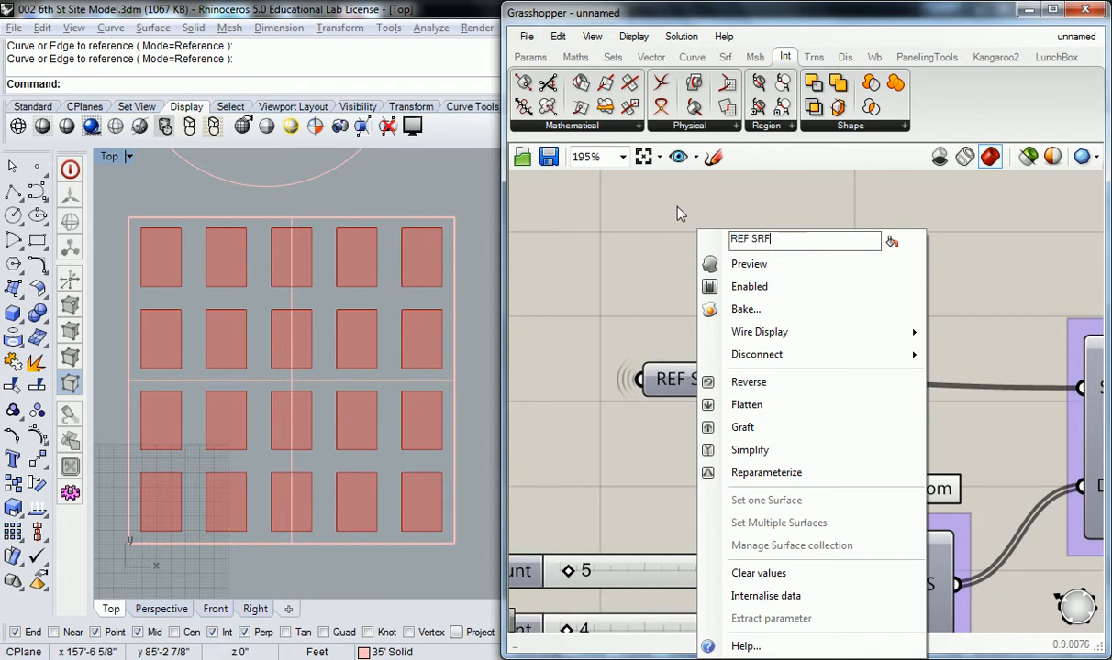
{"action": "key", "text": "Return"}
Duplicate the source REF SRF parameter, place the copy just beside it and wire the source into the copy.
{"action": "scroll", "coordinate": [673, 239], "scroll_direction": "down", "scroll_amount": 6}
{"action": "right_click_drag", "start_coordinate": [646, 266], "coordinate": [922, 396]}
{"action": "scroll", "coordinate": [745, 322], "scroll_direction": "up", "scroll_amount": 3}
{"action": "right_click_drag", "start_coordinate": [735, 325], "coordinate": [692, 326]}
{"action": "left_click", "coordinate": [659, 326]}
{"action": "key", "text": "ctrl+c"}
{"action": "key", "text": "ctrl+v"}
{"action": "left_click_drag", "start_coordinate": [649, 332], "coordinate": [716, 332]}
{"action": "left_click", "coordinate": [695, 342]}
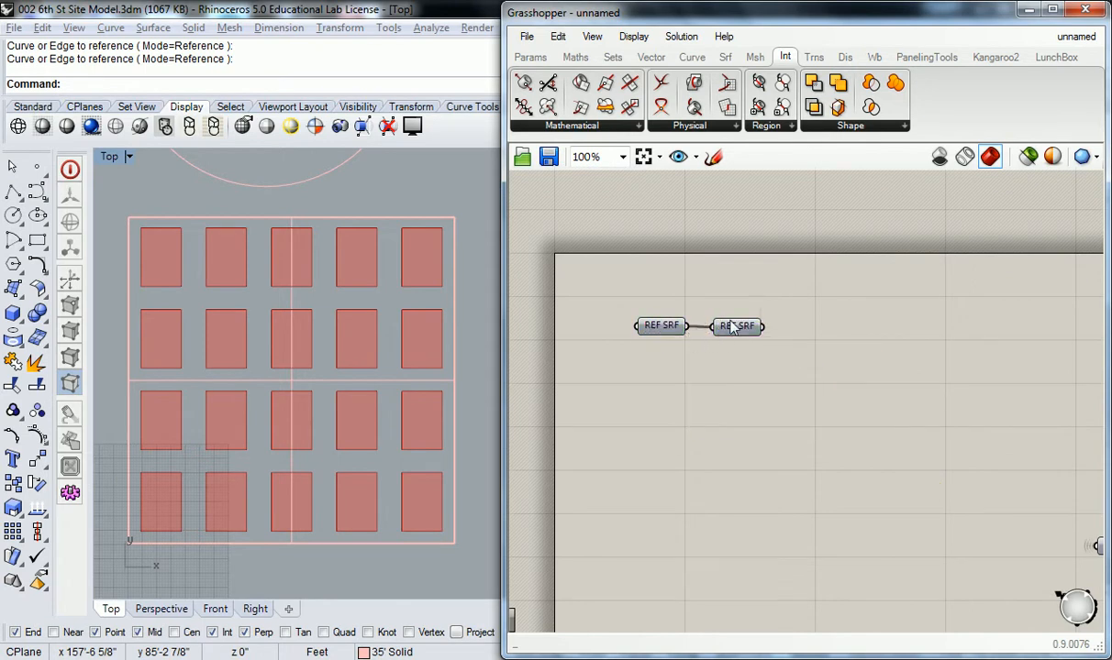
{"action": "right_click_drag", "start_coordinate": [724, 335], "coordinate": [629, 313]}
Wire the duplicated REF SRF into the REF SRF parameter beside Divide and select the duplicate to inspect its connections.
{"action": "scroll", "coordinate": [676, 314], "scroll_direction": "down", "scroll_amount": 3}
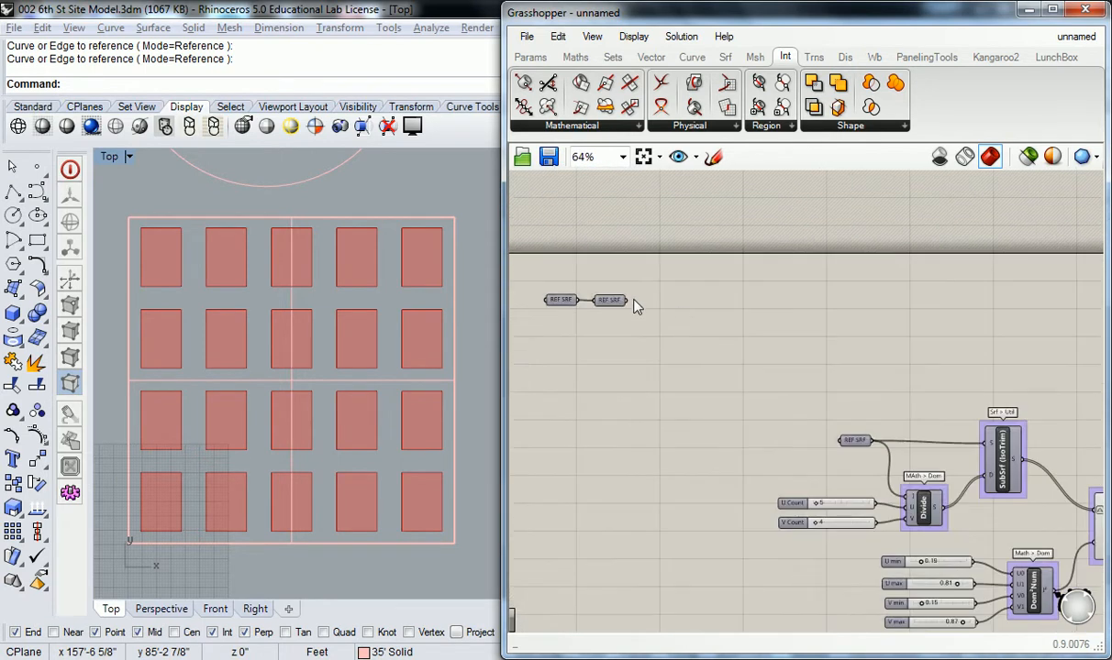
{"action": "left_click_drag", "start_coordinate": [659, 317], "coordinate": [838, 441]}
{"action": "scroll", "coordinate": [569, 291], "scroll_direction": "up", "scroll_amount": 2}
{"action": "right_click_drag", "start_coordinate": [571, 294], "coordinate": [611, 296]}
{"action": "left_click", "coordinate": [677, 314]}
{"action": "left_click", "coordinate": [670, 267]}
{"action": "right_click_drag", "start_coordinate": [712, 297], "coordinate": [650, 303]}
{"action": "left_click", "coordinate": [609, 318]}
{"action": "left_click", "coordinate": [616, 325]}
{"action": "left_click", "coordinate": [616, 323]}
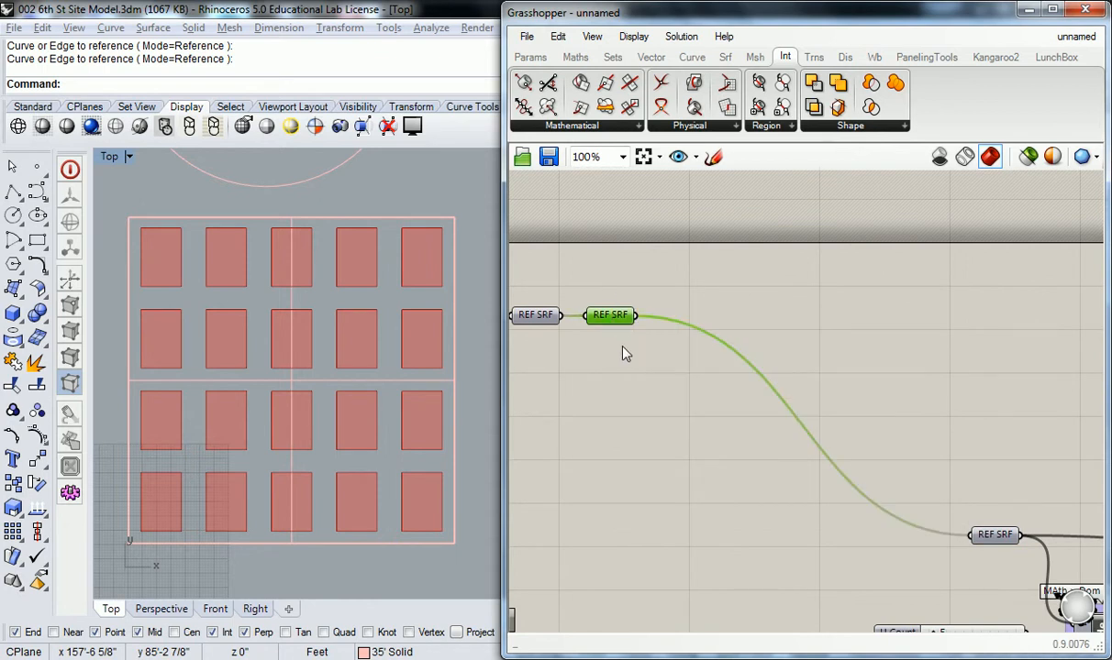
Undo the REF SRF duplicate and its wiring.
{"action": "key", "text": "ctrl+c"}
{"action": "key", "text": "ctrl+v"}
{"action": "key", "text": "ctrl+z"}
{"action": "key", "text": "ctrl+z"}
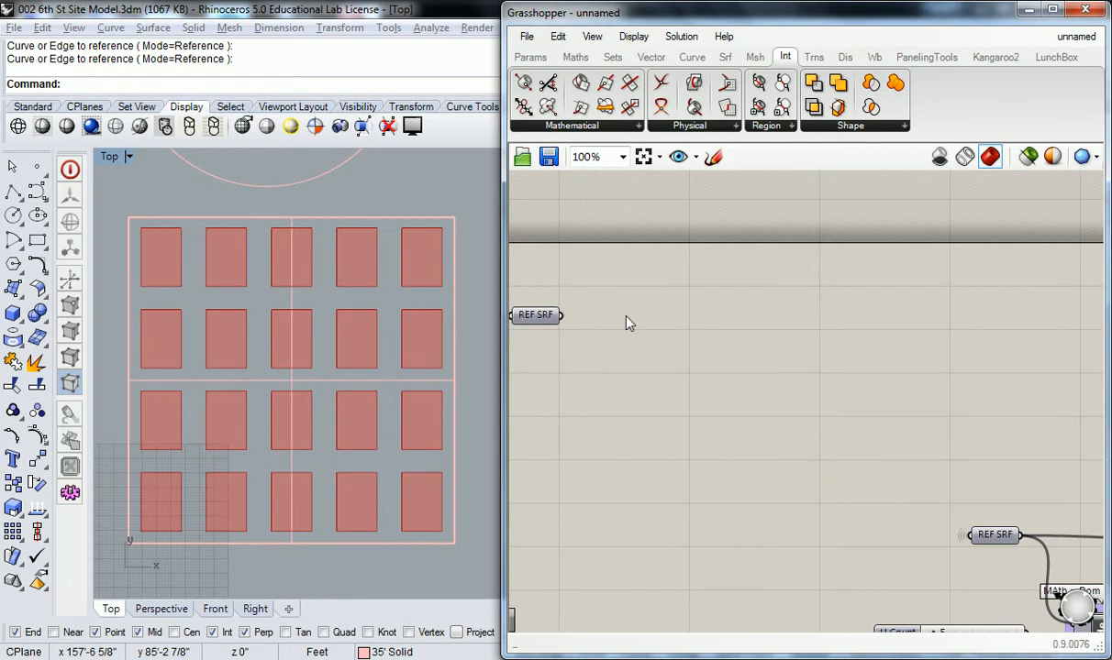
Select the source REF SRF parameter to examine its hidden connection to the REF SRF beside Divide.
{"action": "left_click", "coordinate": [548, 315]}
{"action": "left_click", "coordinate": [775, 334]}
{"action": "scroll", "coordinate": [775, 334], "scroll_direction": "down", "scroll_amount": 1}
{"action": "right_click_drag", "start_coordinate": [744, 327], "coordinate": [787, 328]}
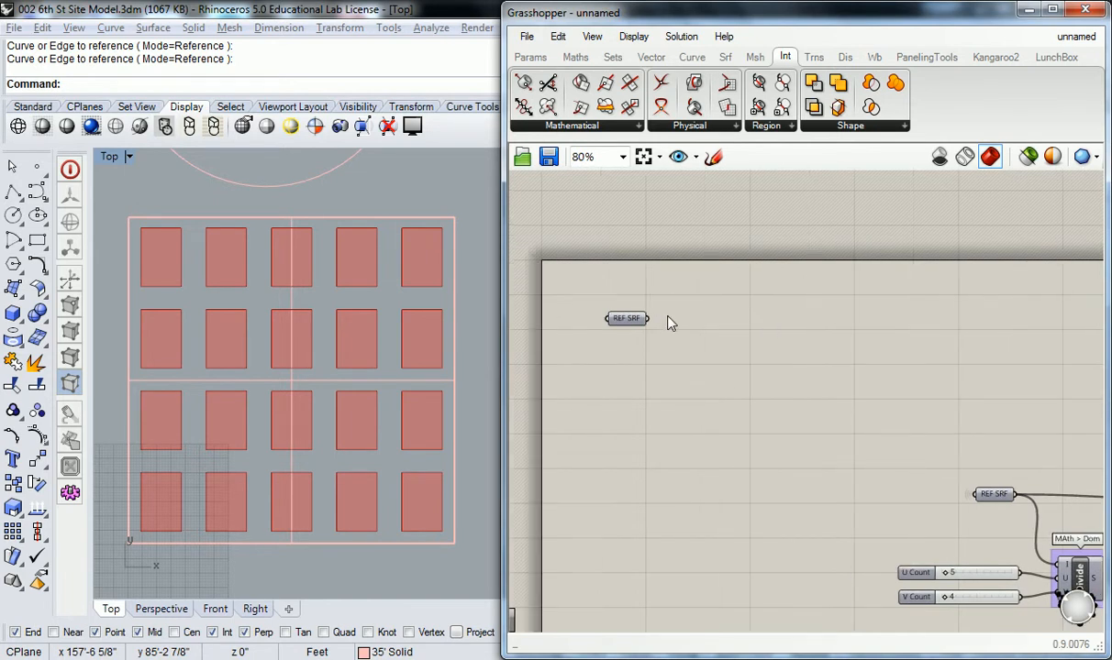
{"action": "left_click", "coordinate": [631, 320]}
{"action": "right_click_drag", "start_coordinate": [777, 339], "coordinate": [735, 338]}
{"action": "left_click", "coordinate": [714, 323]}
{"action": "scroll", "coordinate": [715, 323], "scroll_direction": "down", "scroll_amount": 3}
{"action": "scroll", "coordinate": [713, 323], "scroll_direction": "up", "scroll_amount": 1}
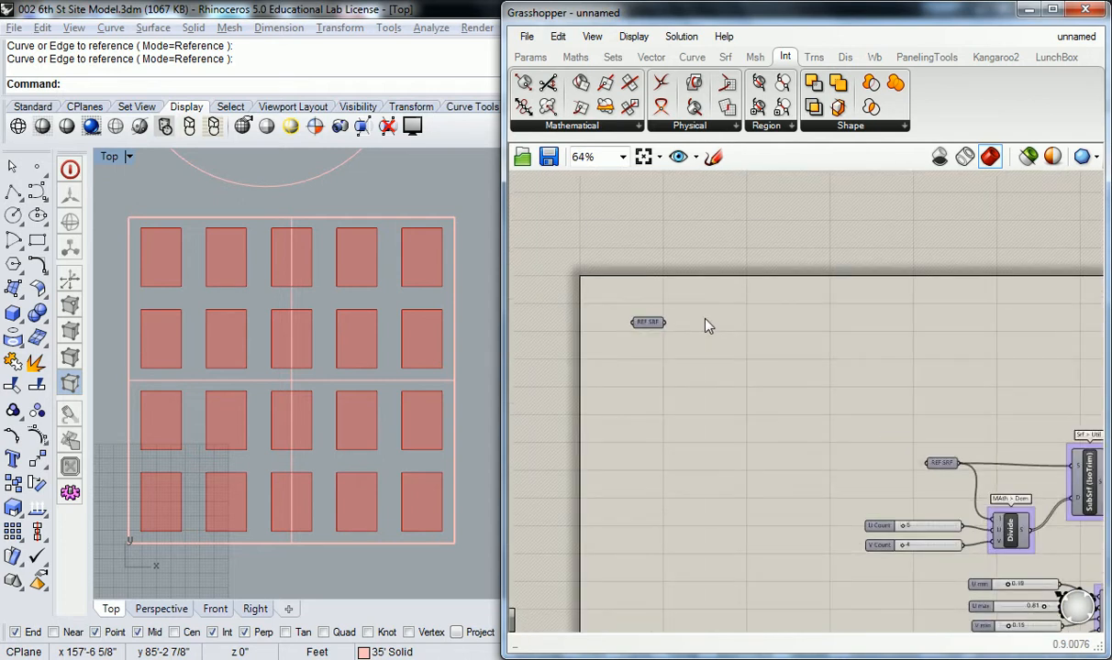
Add a Surface parameter just below the source REF SRF and rename it "REF SRF".
{"action": "left_click", "coordinate": [530, 57]}
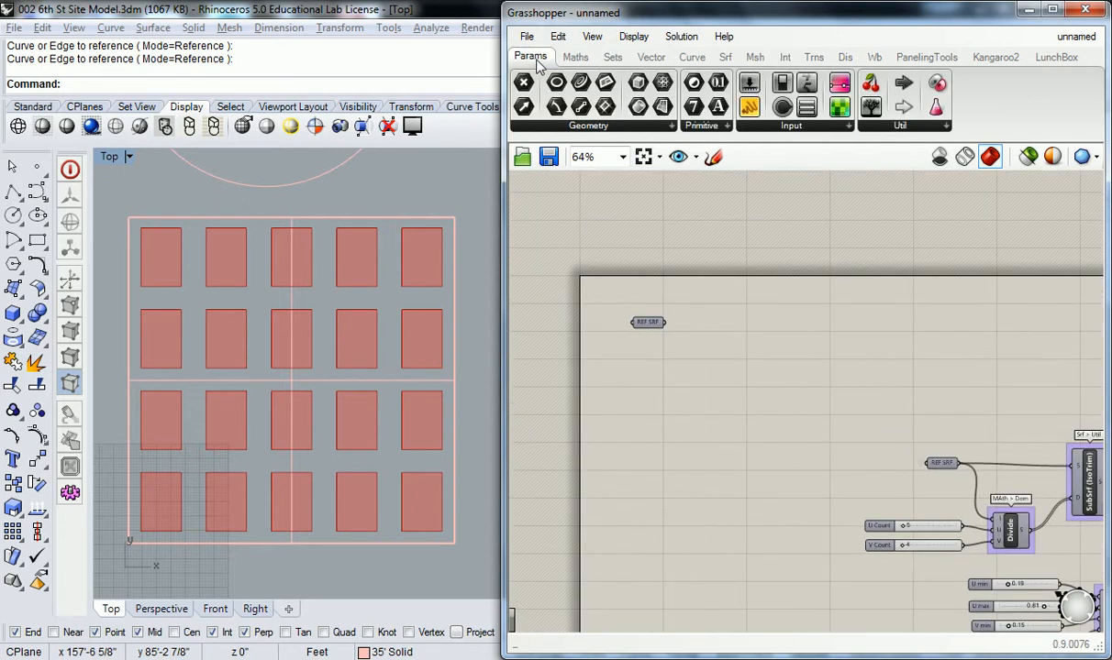
{"action": "left_click_drag", "start_coordinate": [662, 108], "coordinate": [676, 399]}
{"action": "scroll", "coordinate": [633, 376], "scroll_direction": "up", "scroll_amount": 3}
{"action": "right_click", "coordinate": [675, 394]}
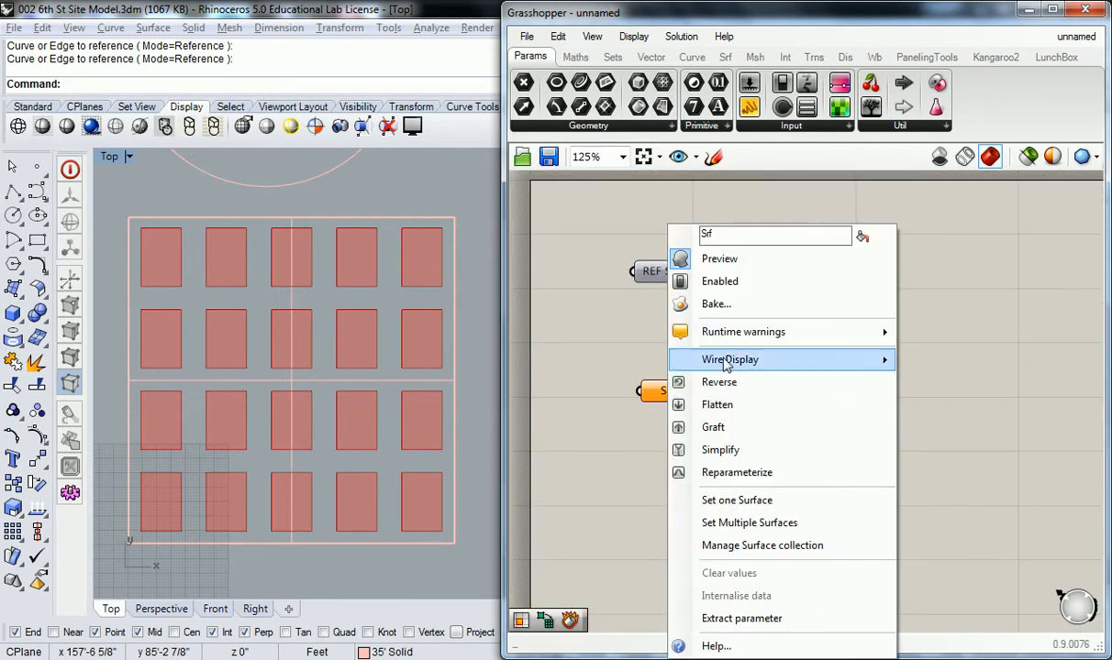
{"action": "type", "text": "REF SRF"}
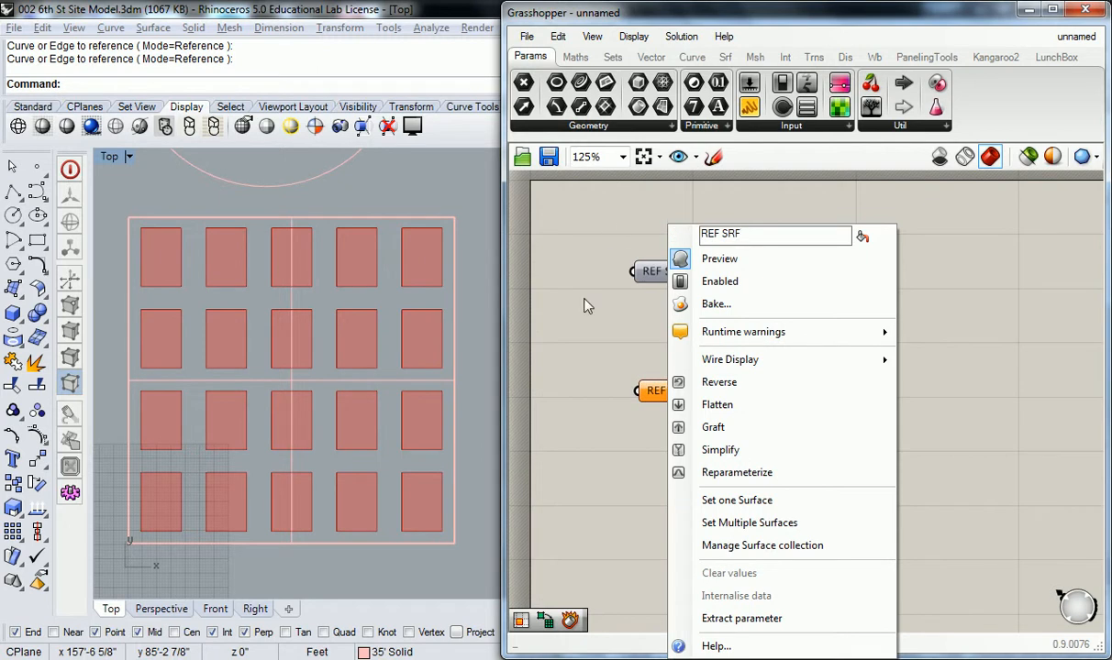
{"action": "key", "text": "Return"}
Reference the large square surface in the Rhino model with the new REF SRF parameter as a single surface.
{"action": "right_click", "coordinate": [655, 391]}
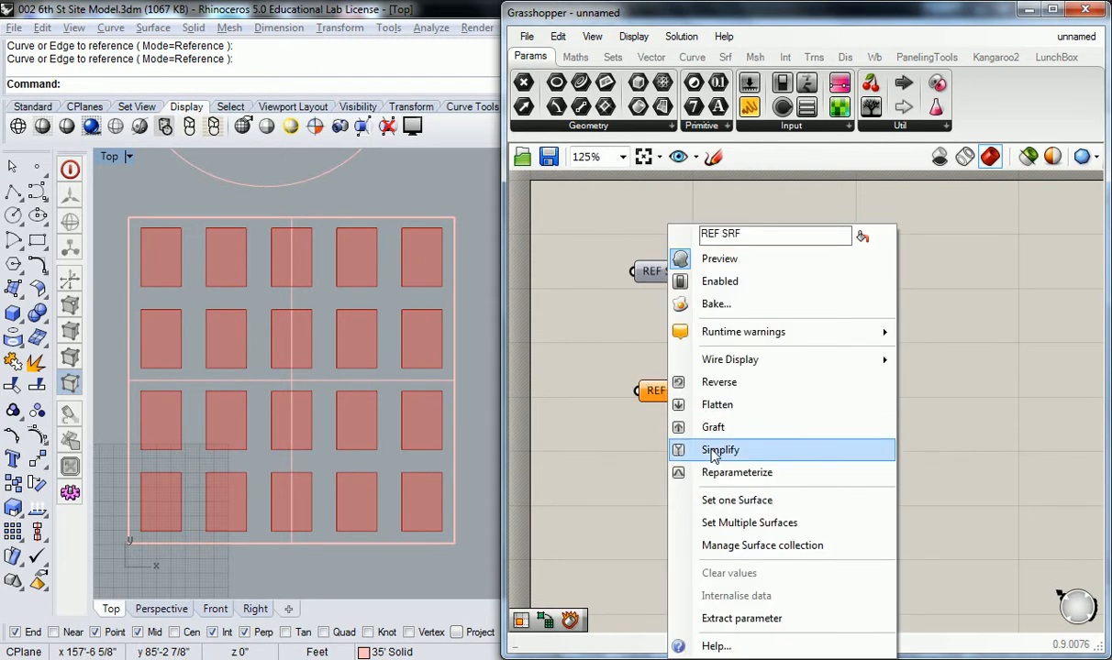
{"action": "left_click", "coordinate": [737, 500]}
{"action": "left_click", "coordinate": [454, 246]}
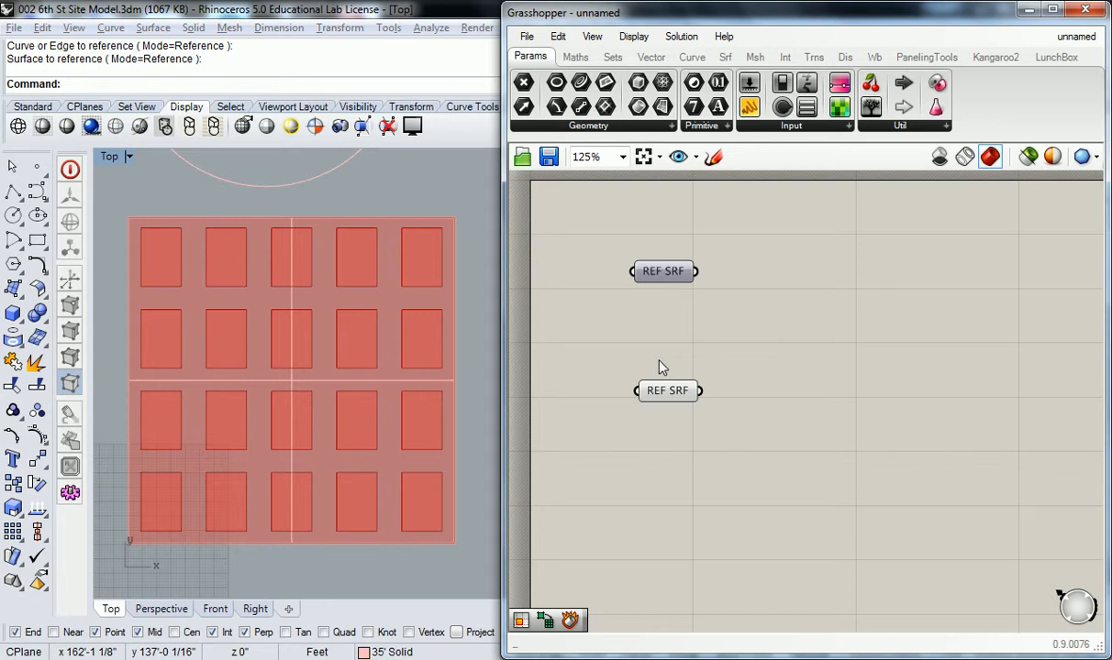
Duplicate the new REF SRF parameter beside it, wire the original into the copy and set the copy's wire display to Hidden.
{"action": "left_click_drag", "start_coordinate": [662, 390], "coordinate": [770, 411]}
{"action": "left_click_drag", "start_coordinate": [708, 394], "coordinate": [756, 394]}
{"action": "right_click", "coordinate": [757, 402]}
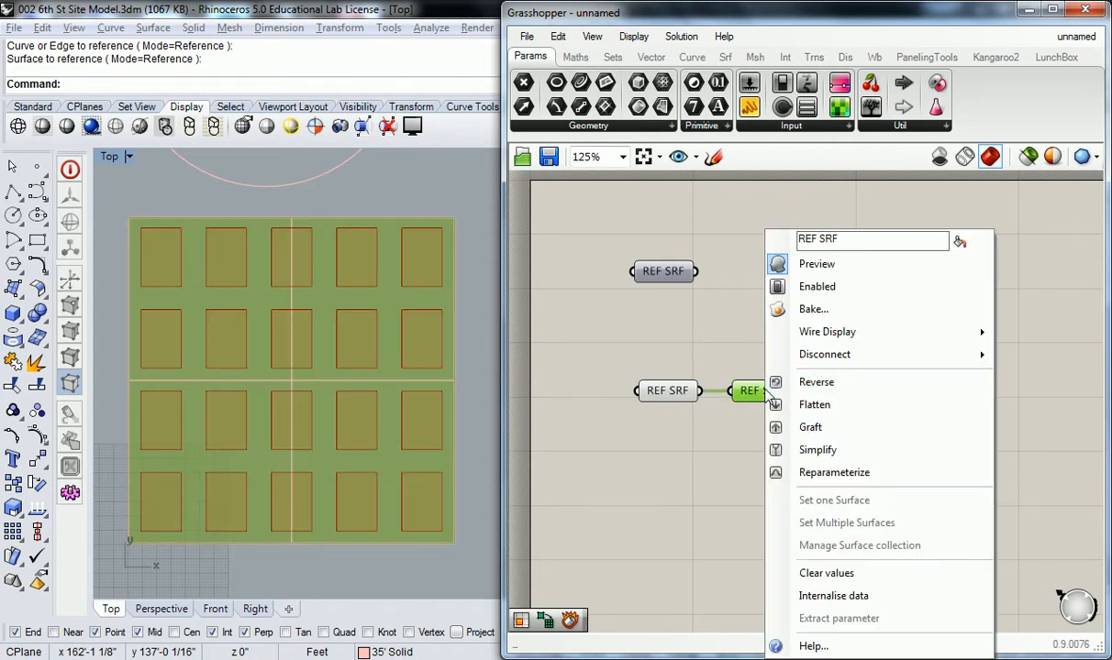
{"action": "mouse_move", "coordinate": [911, 337]}
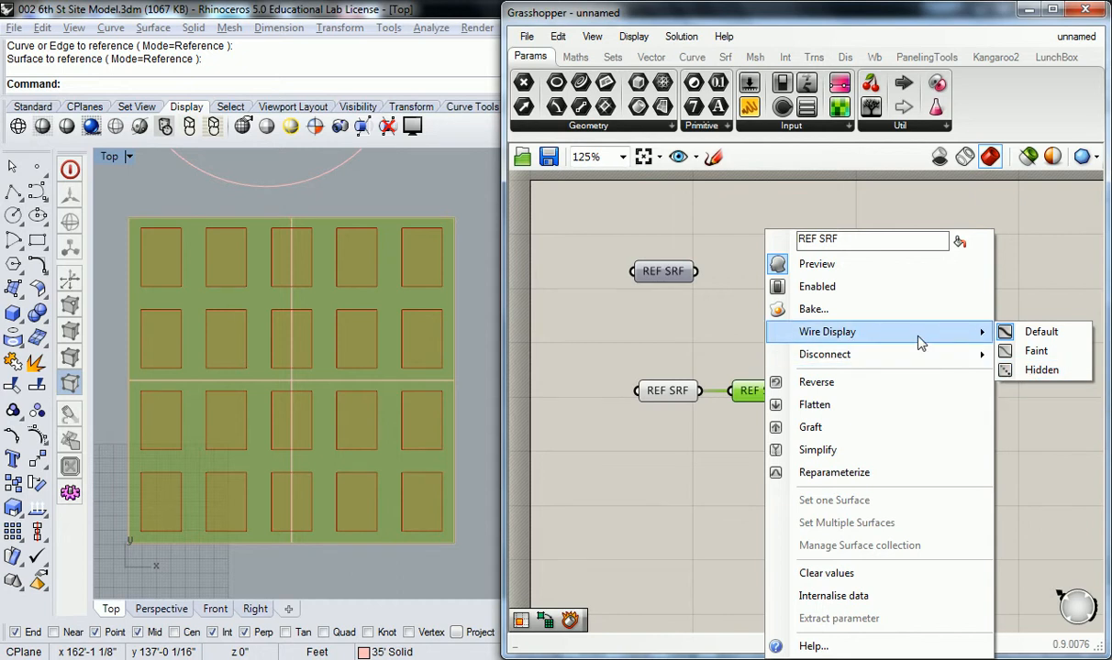
{"action": "left_click", "coordinate": [1041, 370]}
{"action": "left_click", "coordinate": [881, 377]}
Move the duplicated REF SRF parameter next to the inputs of the SDiff component.
{"action": "right_click_drag", "start_coordinate": [789, 403], "coordinate": [609, 391]}
{"action": "scroll", "coordinate": [695, 412], "scroll_direction": "down", "scroll_amount": 4}
{"action": "left_click_drag", "start_coordinate": [608, 392], "coordinate": [979, 436]}
{"action": "right_click_drag", "start_coordinate": [979, 436], "coordinate": [764, 427]}
{"action": "left_click_drag", "start_coordinate": [752, 411], "coordinate": [800, 349]}
{"action": "left_click", "coordinate": [851, 390]}
{"action": "scroll", "coordinate": [872, 362], "scroll_direction": "up", "scroll_amount": 4}
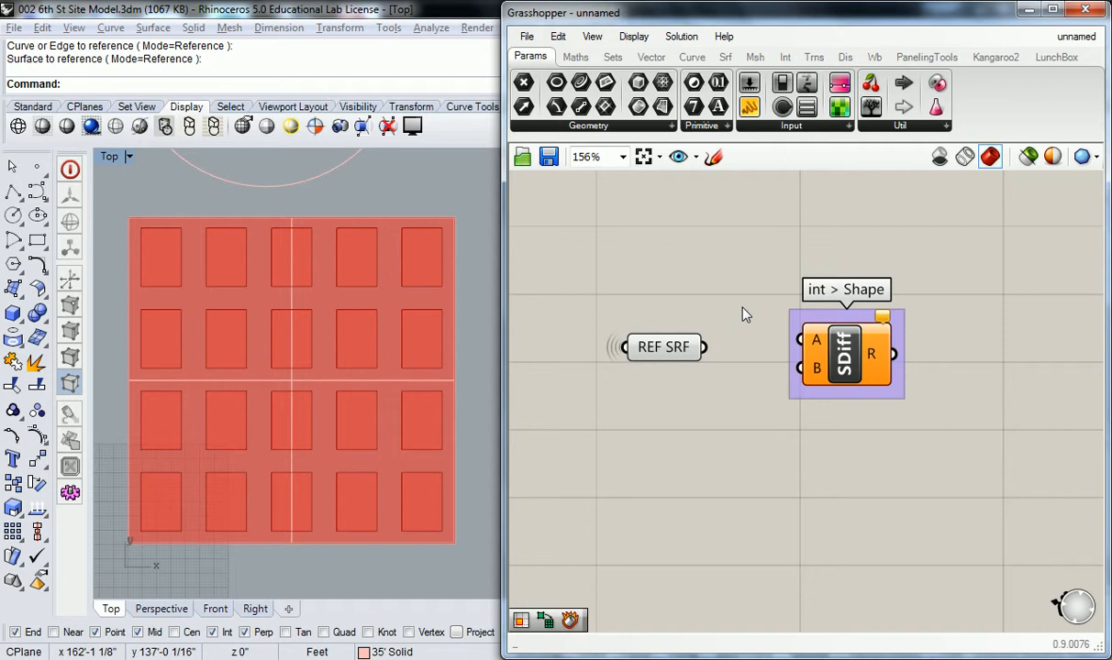
Select the REF SRF parameter beside SDiff to examine its hidden connection back to the source.
{"action": "scroll", "coordinate": [742, 314], "scroll_direction": "down", "scroll_amount": 4}
{"action": "scroll", "coordinate": [614, 361], "scroll_direction": "up", "scroll_amount": 2}
{"action": "scroll", "coordinate": [612, 354], "scroll_direction": "up", "scroll_amount": 1}
{"action": "left_click", "coordinate": [582, 346]}
{"action": "right_click_drag", "start_coordinate": [721, 342], "coordinate": [627, 374]}
{"action": "left_click", "coordinate": [795, 390]}
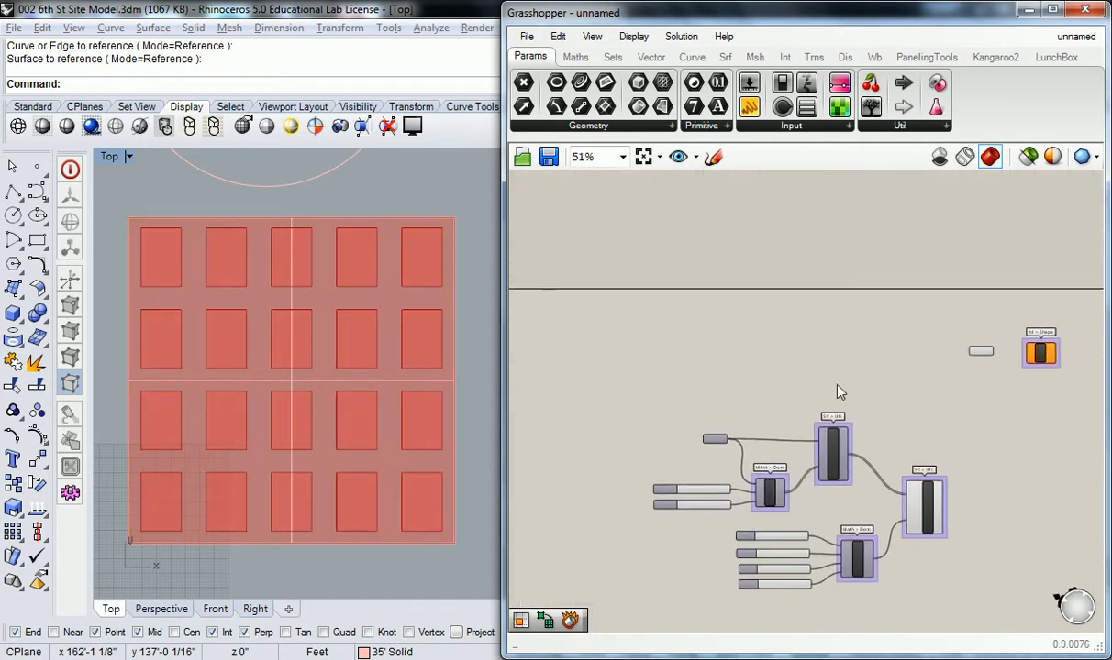
{"action": "left_click", "coordinate": [974, 352]}
Wire the source REF SRF into the REF SRF beside SDiff and select that parameter to check its connection.
{"action": "scroll", "coordinate": [781, 308], "scroll_direction": "down", "scroll_amount": 1}
{"action": "right_click_drag", "start_coordinate": [754, 301], "coordinate": [673, 321]}
{"action": "left_click", "coordinate": [553, 309]}
{"action": "left_click_drag", "start_coordinate": [555, 321], "coordinate": [945, 336]}
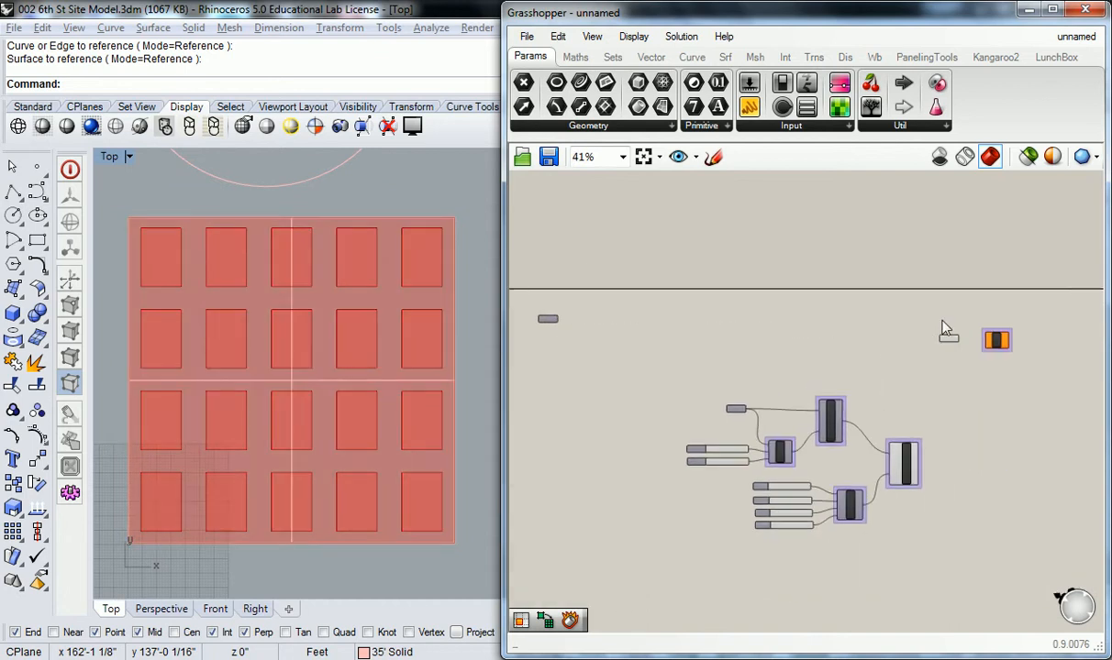
{"action": "scroll", "coordinate": [947, 339], "scroll_direction": "up", "scroll_amount": 5}
{"action": "left_click", "coordinate": [872, 353]}
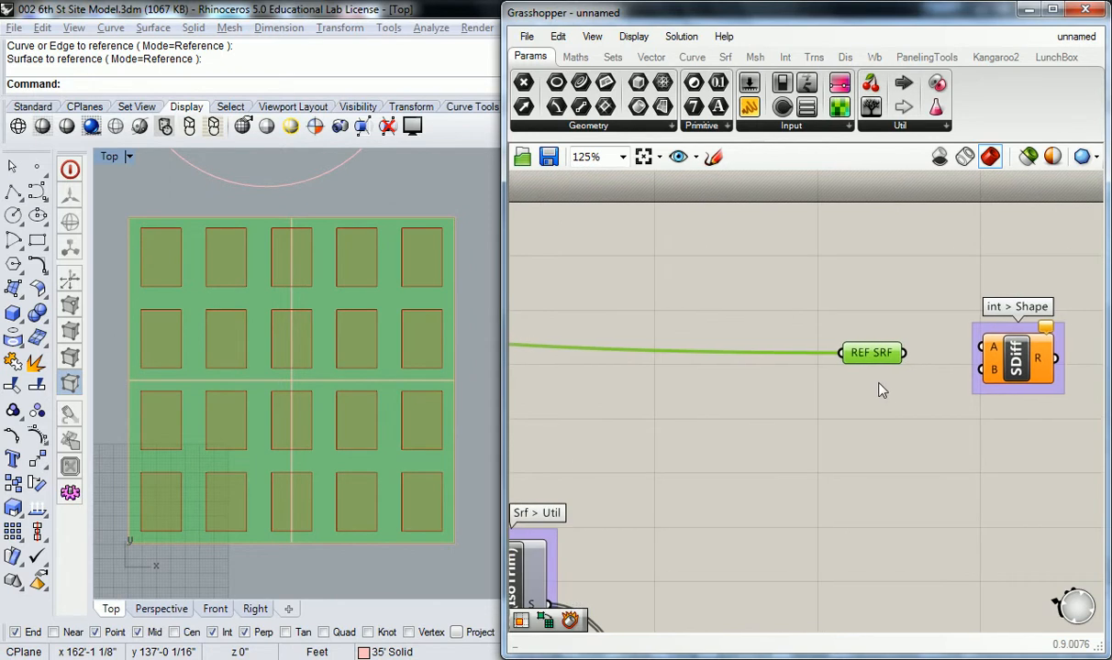
Group the REF SRF, sliders, Divide, Dom²Num and IsoTrim components, and move the group closer below the source parameter.
{"action": "scroll", "coordinate": [866, 398], "scroll_direction": "down", "scroll_amount": 6}
{"action": "right_click_drag", "start_coordinate": [770, 385], "coordinate": [911, 365]}
{"action": "scroll", "coordinate": [913, 365], "scroll_direction": "up", "scroll_amount": 2}
{"action": "scroll", "coordinate": [963, 367], "scroll_direction": "down", "scroll_amount": 2}
{"action": "right_click_drag", "start_coordinate": [1016, 368], "coordinate": [962, 401]}
{"action": "left_click_drag", "start_coordinate": [888, 432], "coordinate": [688, 553]}
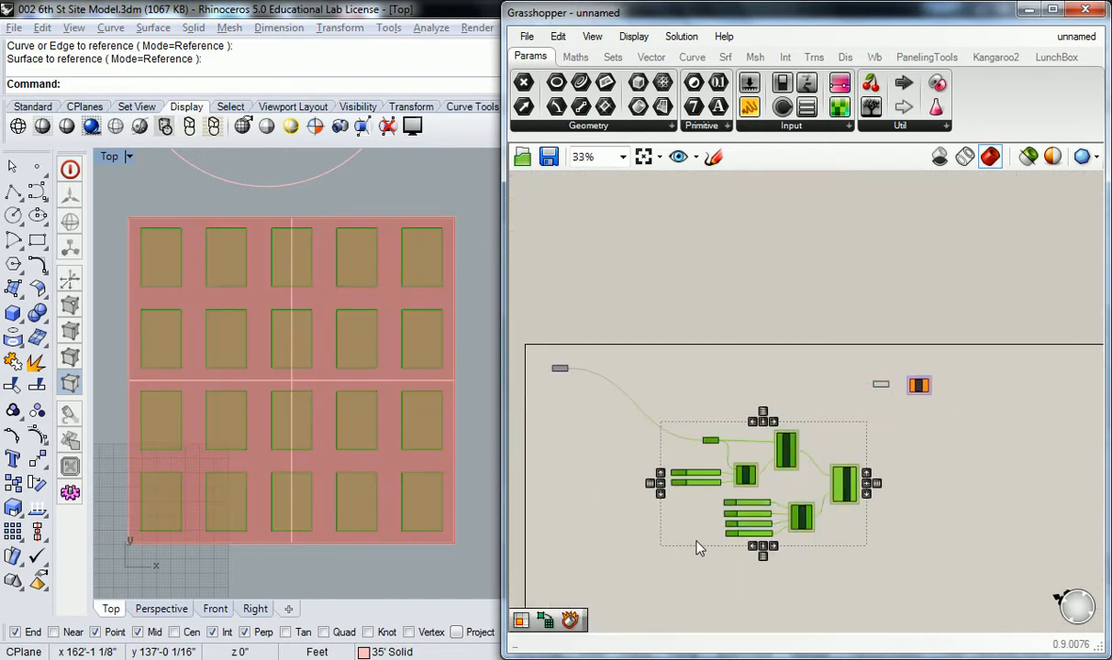
{"action": "key", "text": "ctrl+g"}
{"action": "left_click", "coordinate": [709, 395]}
{"action": "right_click_drag", "start_coordinate": [710, 390], "coordinate": [741, 326]}
{"action": "left_click_drag", "start_coordinate": [817, 386], "coordinate": [758, 457]}
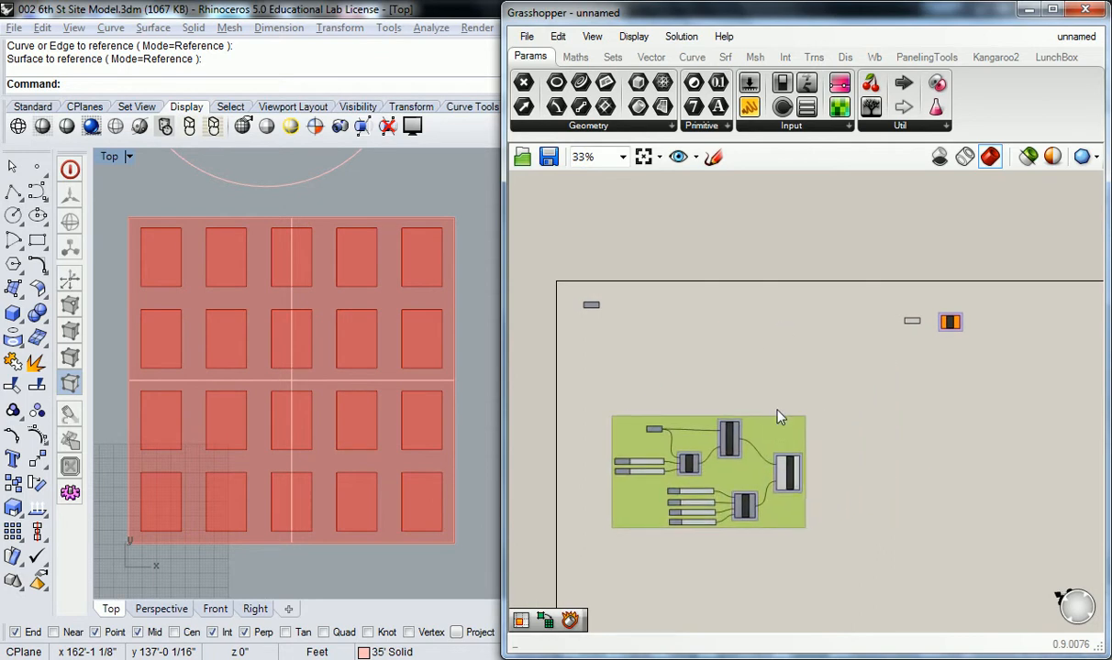
Move the REF SRF and SDiff pair below the group, and shift both sets farther from the source parameter.
{"action": "left_click_drag", "start_coordinate": [986, 301], "coordinate": [881, 360]}
{"action": "left_click_drag", "start_coordinate": [953, 318], "coordinate": [754, 576]}
{"action": "left_click", "coordinate": [718, 364]}
{"action": "right_click_drag", "start_coordinate": [719, 365], "coordinate": [721, 321]}
{"action": "left_click_drag", "start_coordinate": [878, 324], "coordinate": [756, 469]}
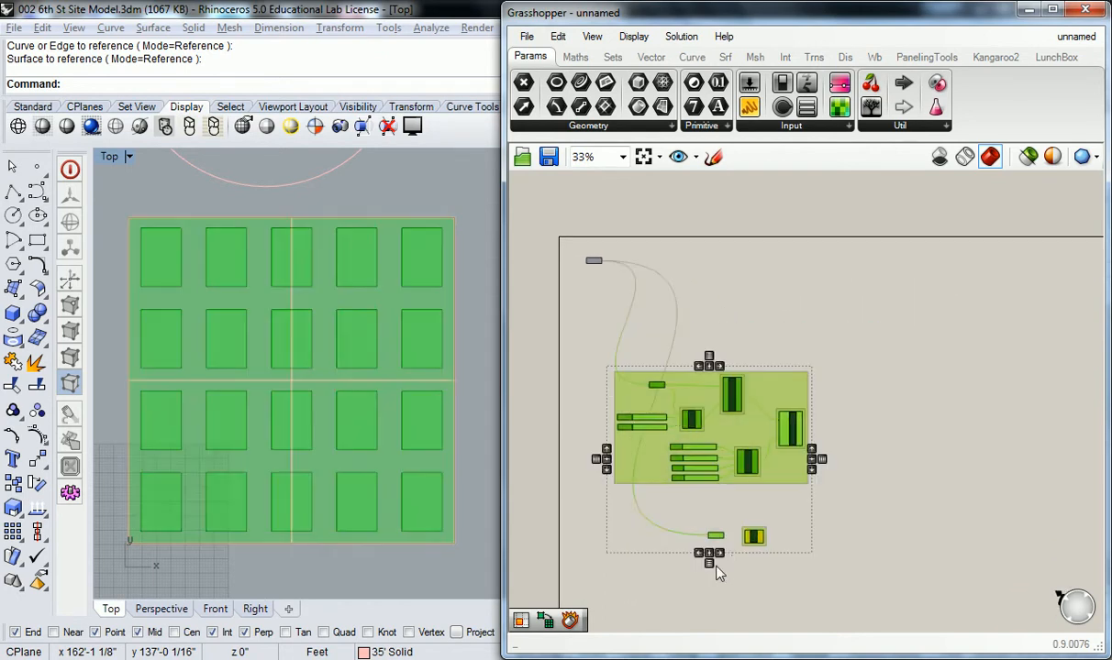
{"action": "left_click_drag", "start_coordinate": [753, 538], "coordinate": [825, 494]}
{"action": "left_click", "coordinate": [677, 504]}
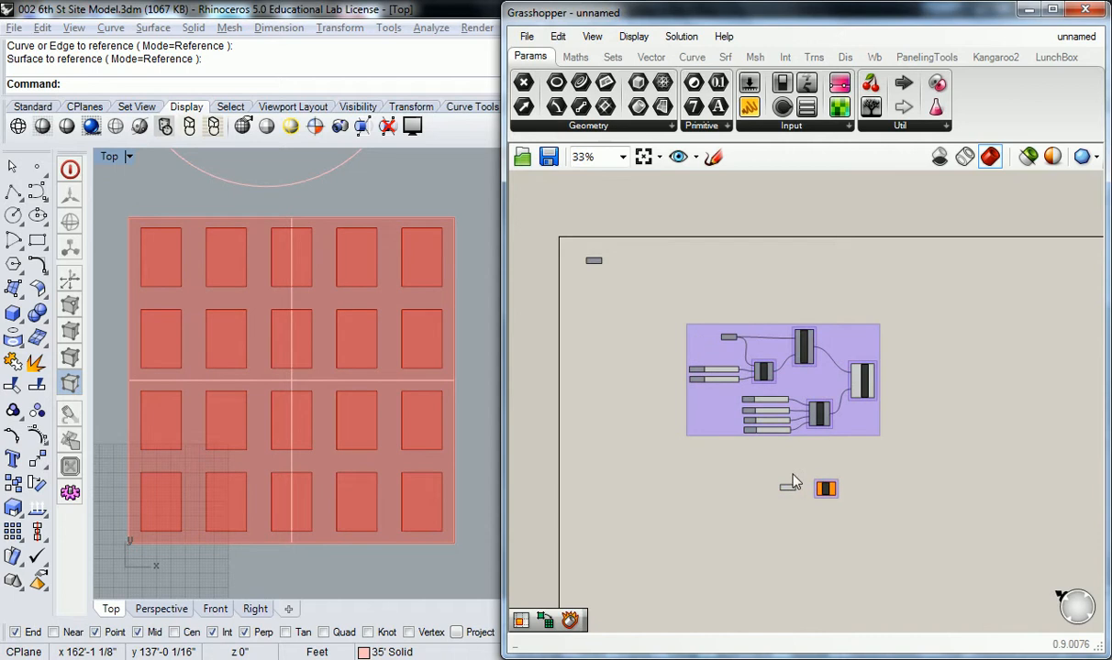
Move the REF SRF parameter under the group farther away from SDiff.
{"action": "scroll", "coordinate": [790, 479], "scroll_direction": "up", "scroll_amount": 3}
{"action": "left_click", "coordinate": [827, 525]}
{"action": "left_click_drag", "start_coordinate": [831, 533], "coordinate": [725, 505]}
{"action": "left_click", "coordinate": [746, 468]}
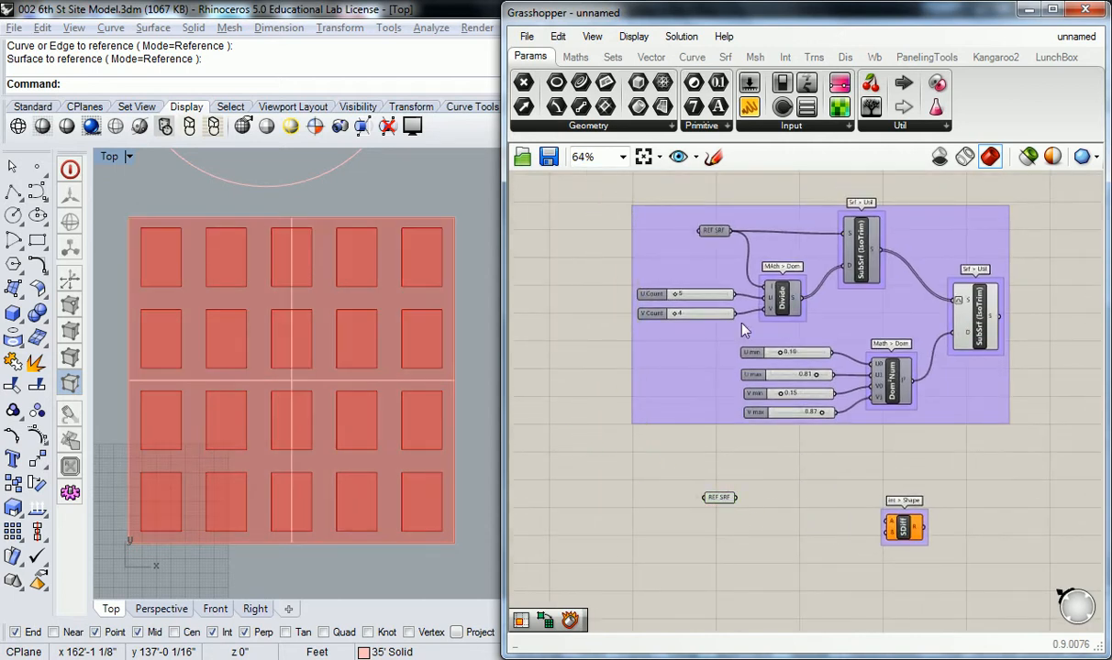
Undo the grouping, the component moves and the REF SRF parameters added for SDiff.
{"action": "right_click_drag", "start_coordinate": [686, 244], "coordinate": [663, 331]}
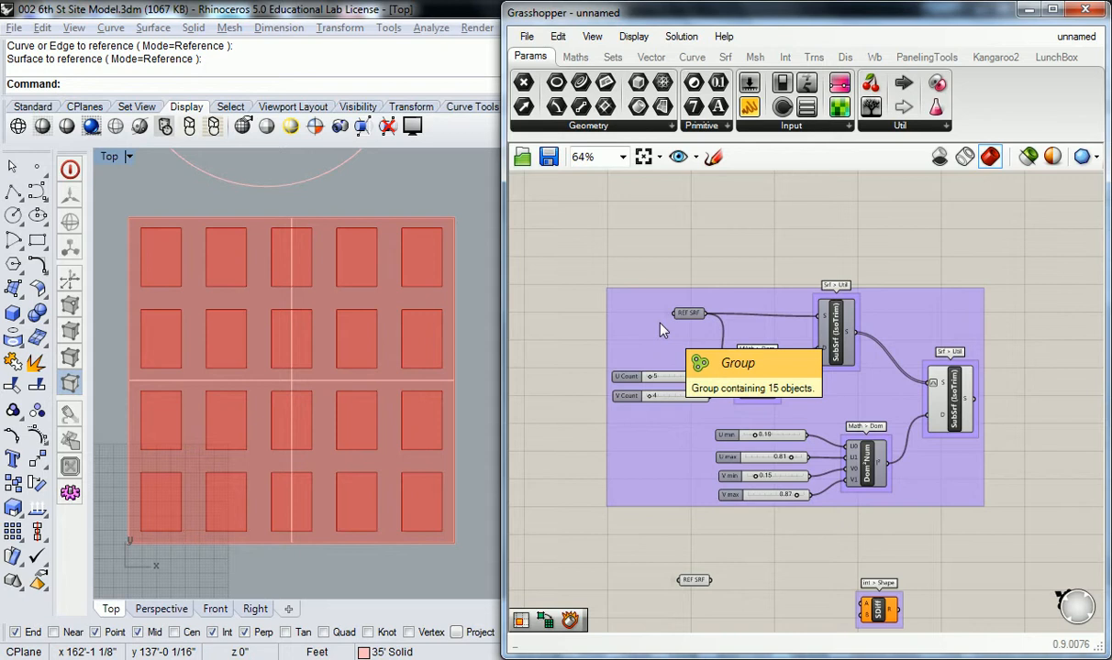
{"action": "right_click_drag", "start_coordinate": [718, 396], "coordinate": [722, 332]}
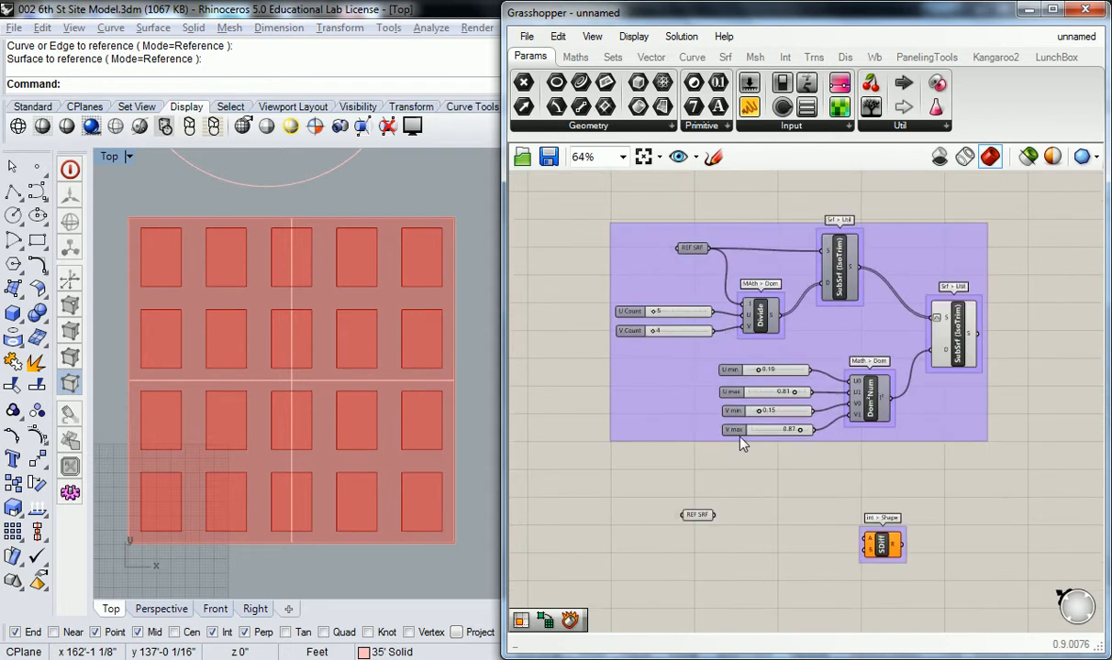
{"action": "right_click_drag", "start_coordinate": [766, 454], "coordinate": [787, 473]}
{"action": "key", "text": "ctrl+z"}
{"action": "key", "text": "ctrl+z"}
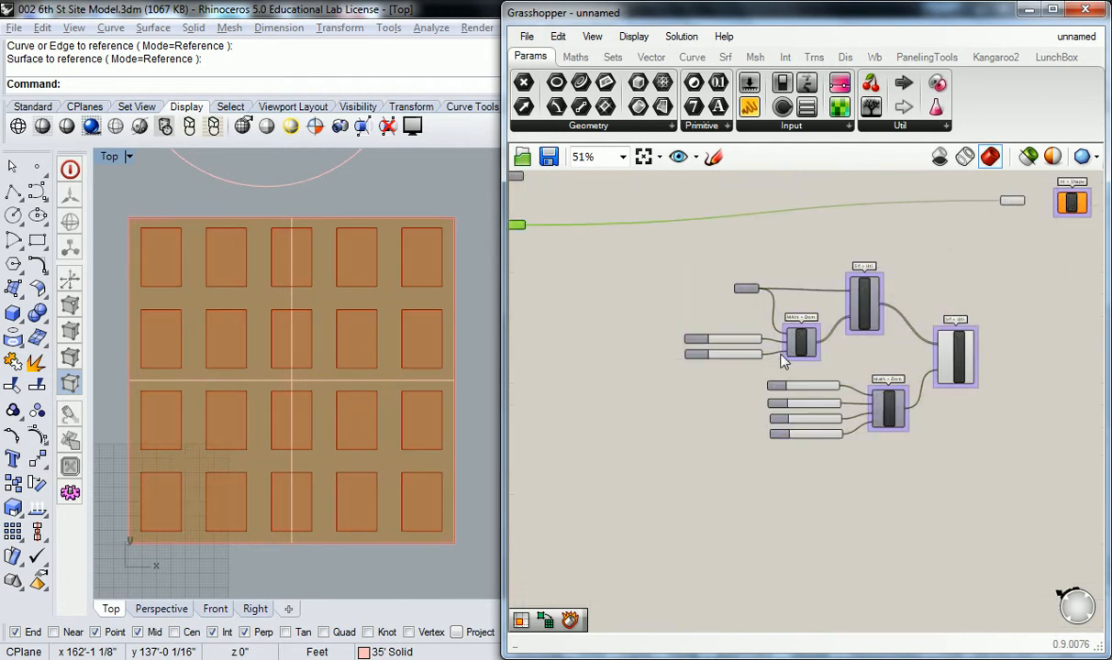
{"action": "key", "text": "ctrl+z"}
{"action": "key", "text": "ctrl+z"}
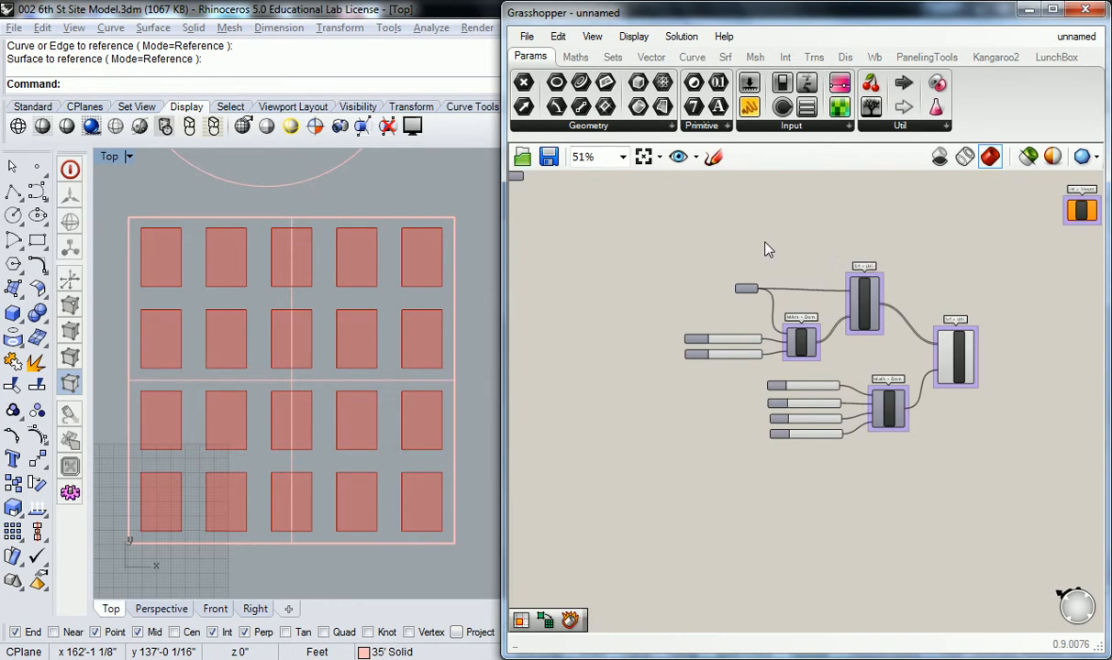
Undo the REF SRF relay beside Divide back to a single Srf wired into Divide and IsoTrim, redoing one change to keep the windows.
{"action": "key", "text": "ctrl+z"}
{"action": "key", "text": "ctrl+z"}
{"action": "key", "text": "ctrl+z"}
{"action": "key", "text": "ctrl+z"}
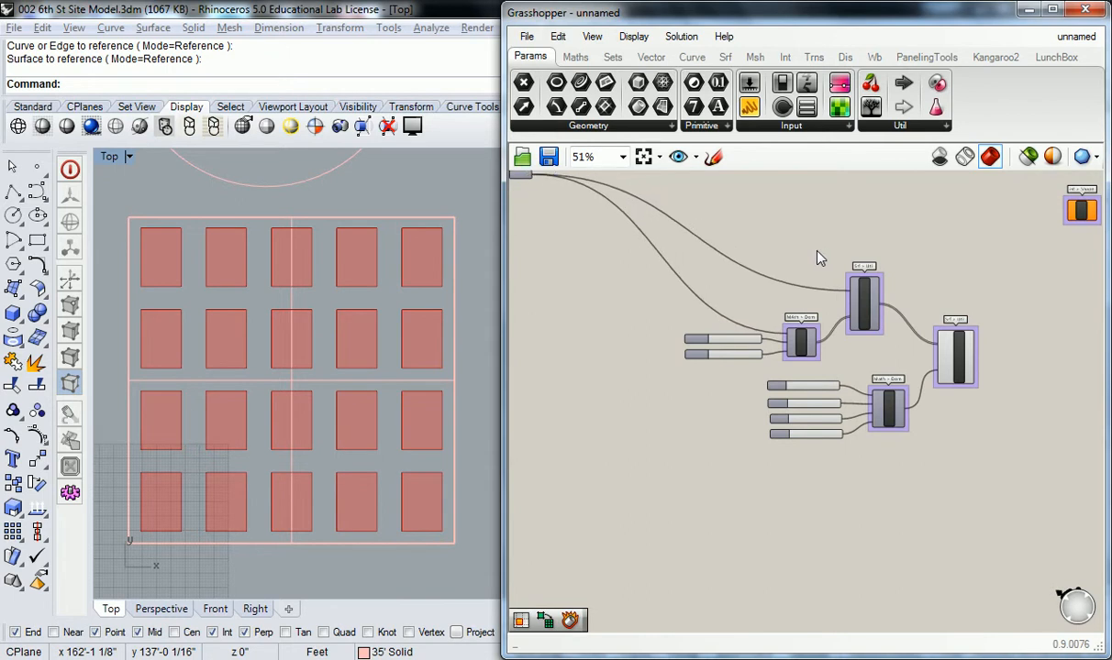
{"action": "key", "text": "ctrl+z"}
{"action": "key", "text": "ctrl+z"}
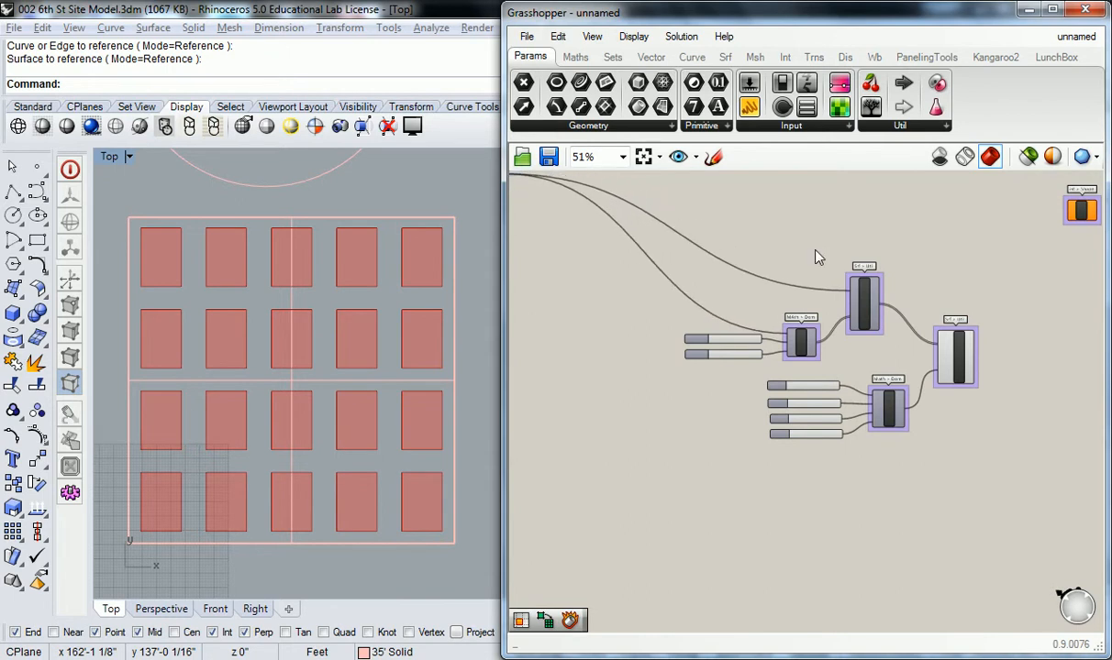
{"action": "key", "text": "ctrl+z"}
{"action": "key", "text": "ctrl+z"}
{"action": "key", "text": "ctrl+z"}
{"action": "key", "text": "ctrl+z"}
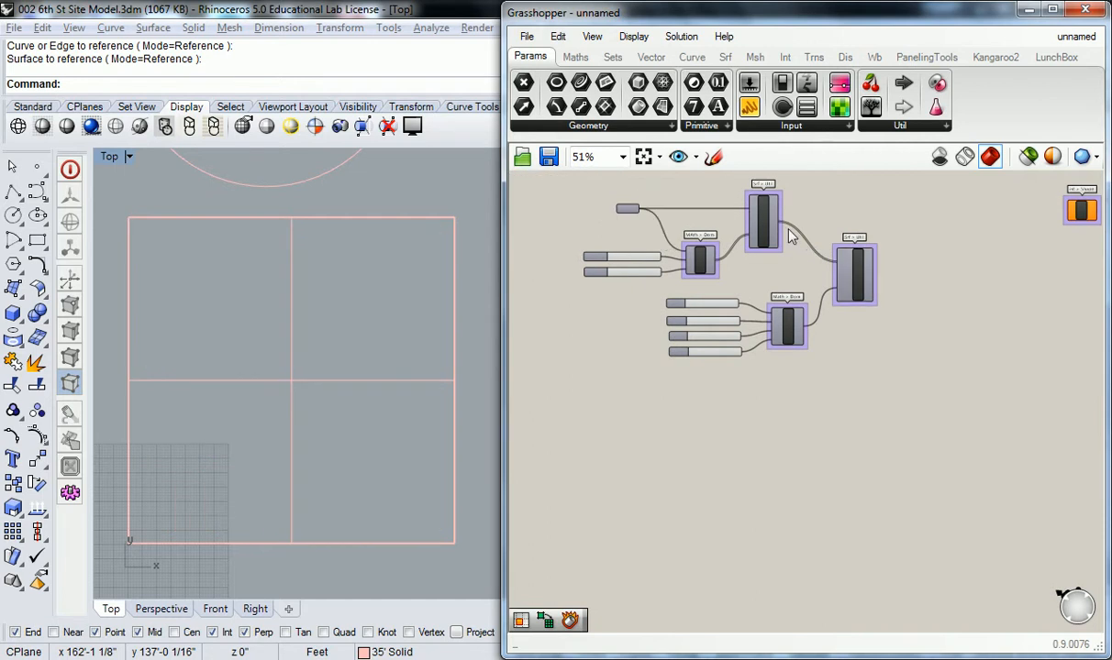
{"action": "key", "text": "ctrl+y"}
Move the SDiff component closer to the second IsoTrim component.
{"action": "right_click_drag", "start_coordinate": [822, 230], "coordinate": [803, 337]}
{"action": "left_click_drag", "start_coordinate": [1059, 316], "coordinate": [919, 310]}
{"action": "scroll", "coordinate": [647, 304], "scroll_direction": "up", "scroll_amount": 3}
{"action": "right_click_drag", "start_coordinate": [706, 311], "coordinate": [722, 235]}
{"action": "scroll", "coordinate": [720, 240], "scroll_direction": "down", "scroll_amount": 2}
{"action": "right_click_drag", "start_coordinate": [784, 261], "coordinate": [772, 277]}
{"action": "scroll", "coordinate": [756, 277], "scroll_direction": "up", "scroll_amount": 1}
{"action": "right_click_drag", "start_coordinate": [699, 268], "coordinate": [744, 267]}
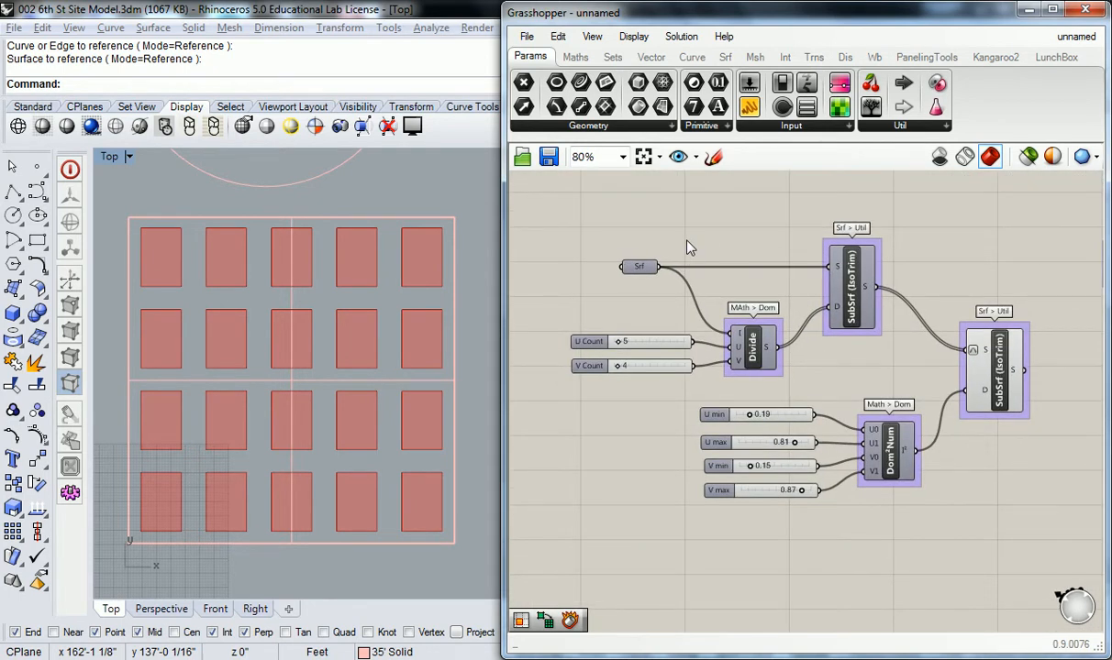
Move SDiff well clear of the second IsoTrim component and select that IsoTrim to examine its window surfaces.
{"action": "right_click_drag", "start_coordinate": [855, 272], "coordinate": [623, 306]}
{"action": "right_click", "coordinate": [906, 293]}
{"action": "left_click", "coordinate": [842, 233]}
{"action": "right_click_drag", "start_coordinate": [900, 296], "coordinate": [851, 318]}
{"action": "left_click_drag", "start_coordinate": [842, 321], "coordinate": [1026, 327]}
{"action": "left_click", "coordinate": [850, 303]}
{"action": "right_click_drag", "start_coordinate": [777, 404], "coordinate": [798, 356]}
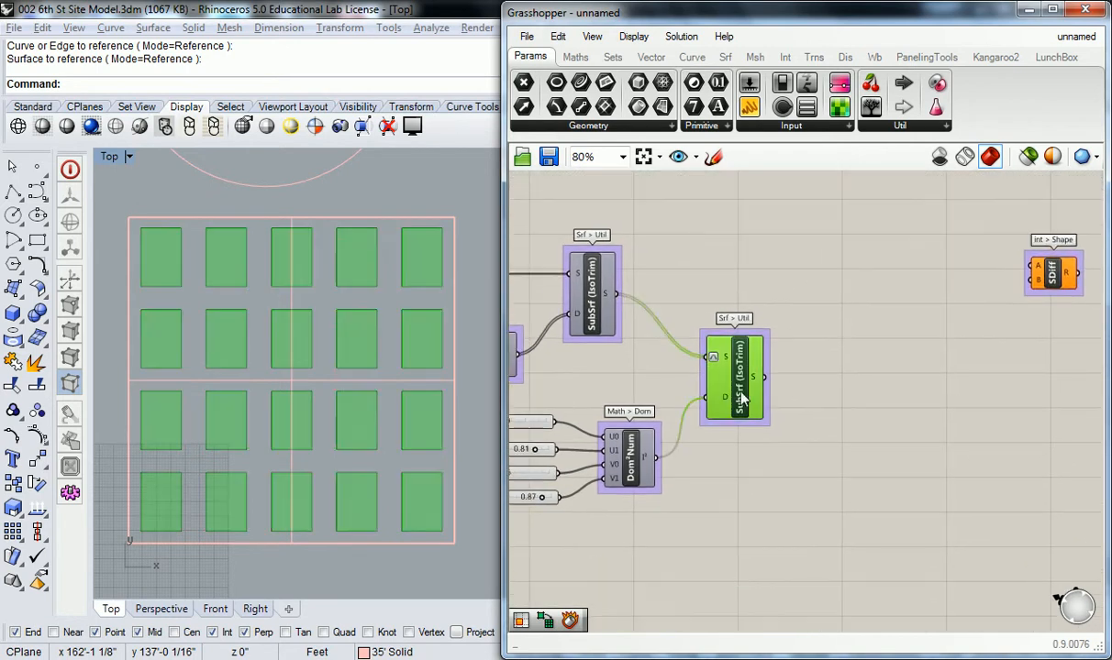
{"action": "left_click", "coordinate": [740, 394]}
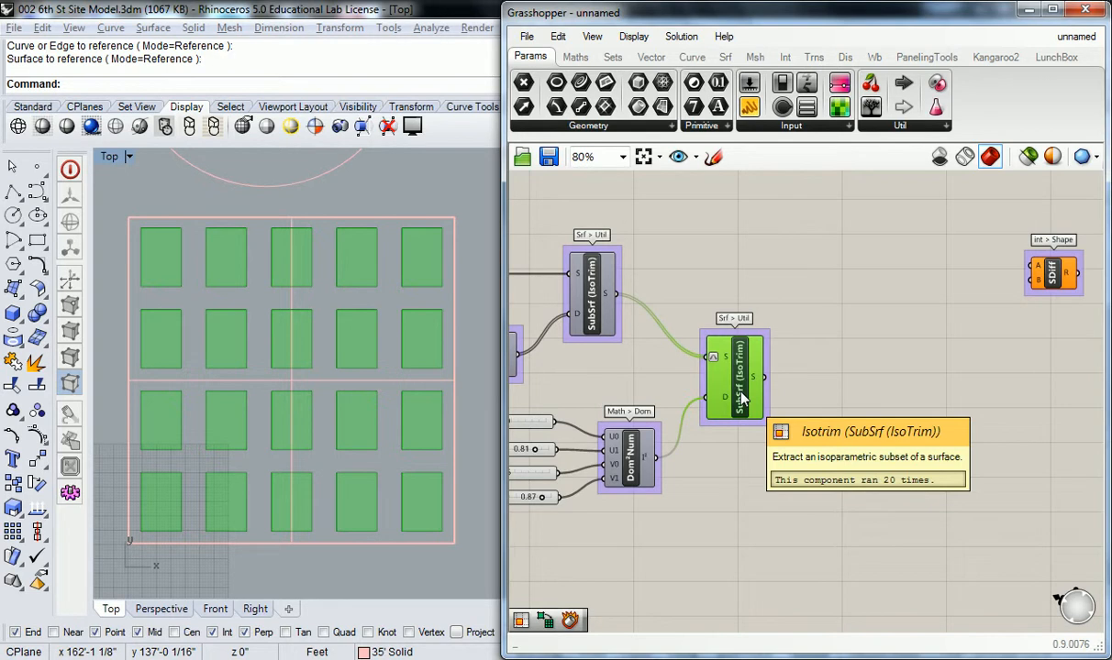
{"action": "left_click", "coordinate": [732, 246]}
Move the sliders, Divide, Dom²Num and both IsoTrim components lower as a set, and shift the Srf parameter slightly away from them.
{"action": "scroll", "coordinate": [792, 275], "scroll_direction": "down", "scroll_amount": 3}
{"action": "left_click_drag", "start_coordinate": [853, 275], "coordinate": [592, 444]}
{"action": "left_click_drag", "start_coordinate": [719, 302], "coordinate": [711, 369]}
{"action": "left_click", "coordinate": [641, 292]}
{"action": "left_click_drag", "start_coordinate": [585, 284], "coordinate": [552, 287]}
{"action": "left_click", "coordinate": [582, 293]}
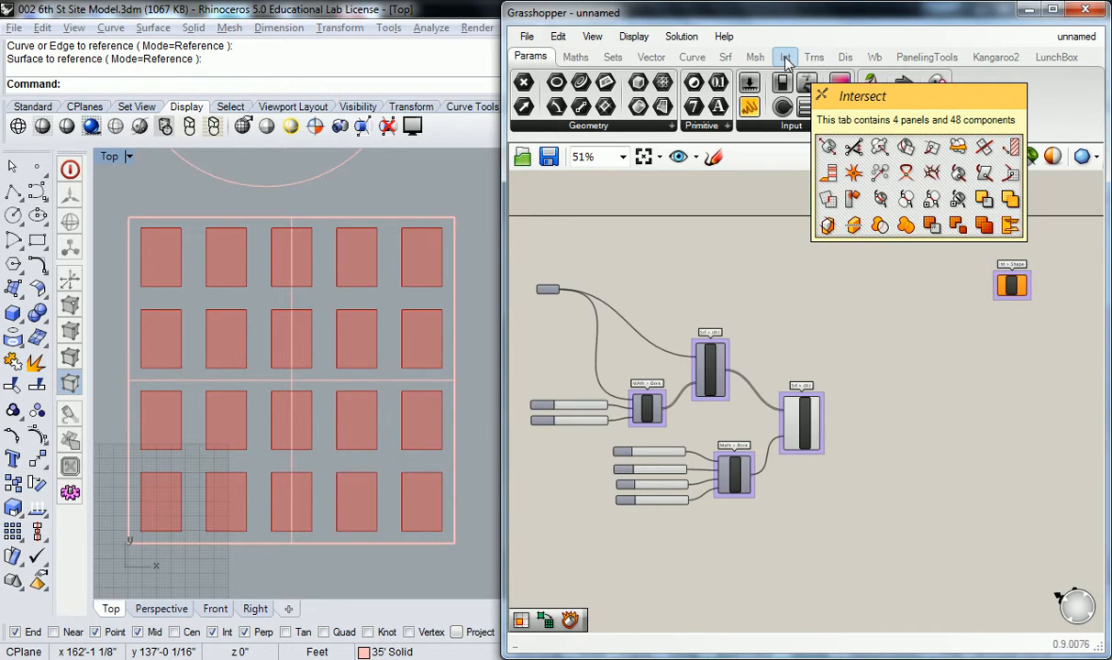
Add an Extrude component and place it in the open space above the first IsoTrim component.
{"action": "left_click", "coordinate": [726, 58]}
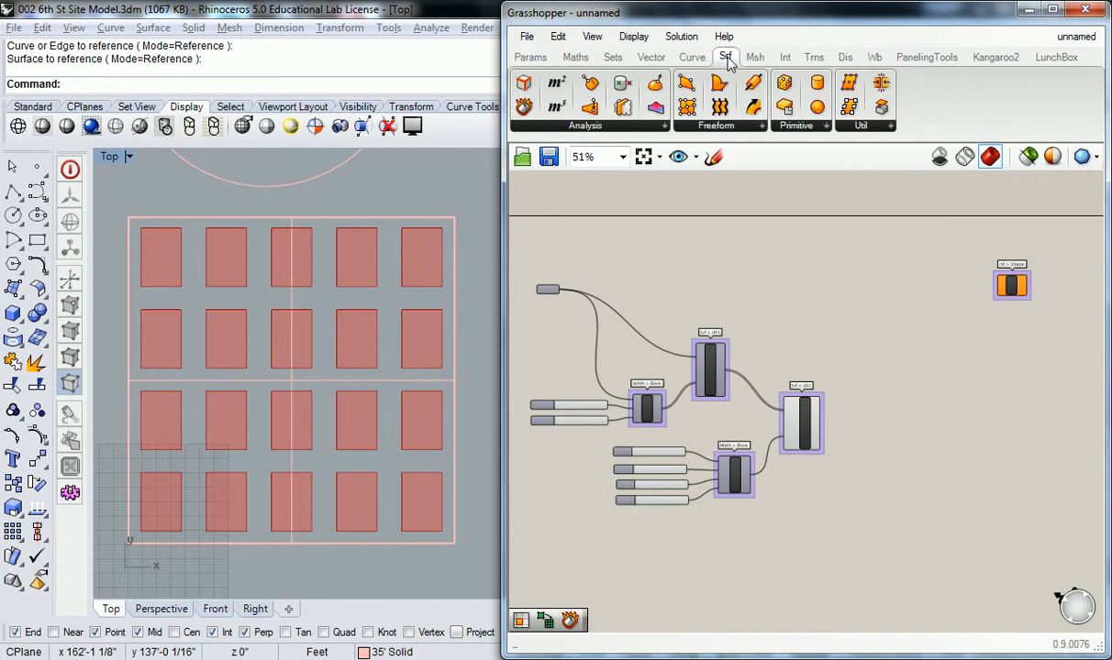
{"action": "left_click", "coordinate": [735, 128]}
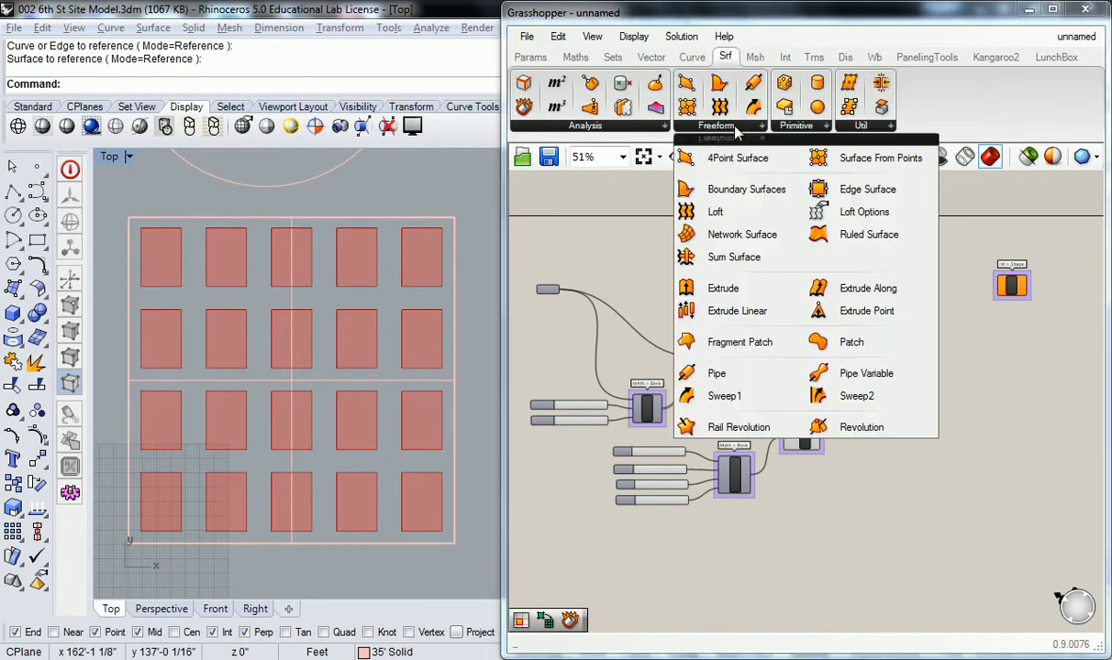
{"action": "left_click", "coordinate": [717, 288]}
{"action": "left_click", "coordinate": [795, 283]}
{"action": "scroll", "coordinate": [759, 303], "scroll_direction": "up", "scroll_amount": 3}
{"action": "right_click_drag", "start_coordinate": [739, 282], "coordinate": [853, 313]}
{"action": "left_click_drag", "start_coordinate": [941, 288], "coordinate": [808, 293]}
{"action": "left_click", "coordinate": [672, 284]}
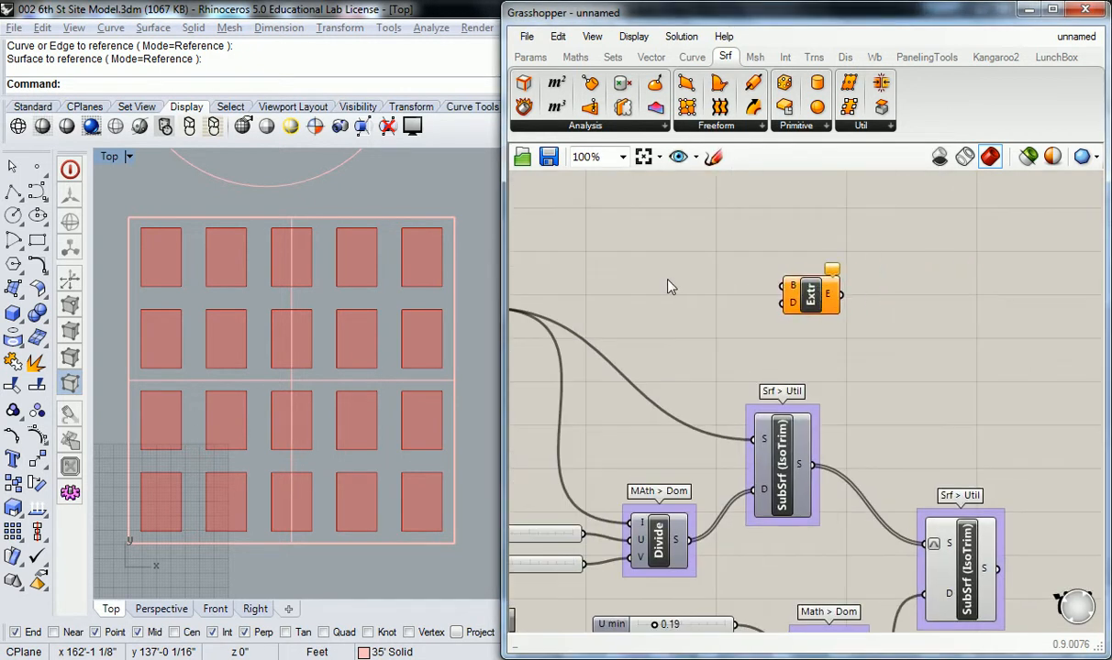
{"action": "right_click_drag", "start_coordinate": [672, 284], "coordinate": [784, 311]}
{"action": "left_click", "coordinate": [925, 329]}
{"action": "left_click_drag", "start_coordinate": [924, 330], "coordinate": [776, 282]}
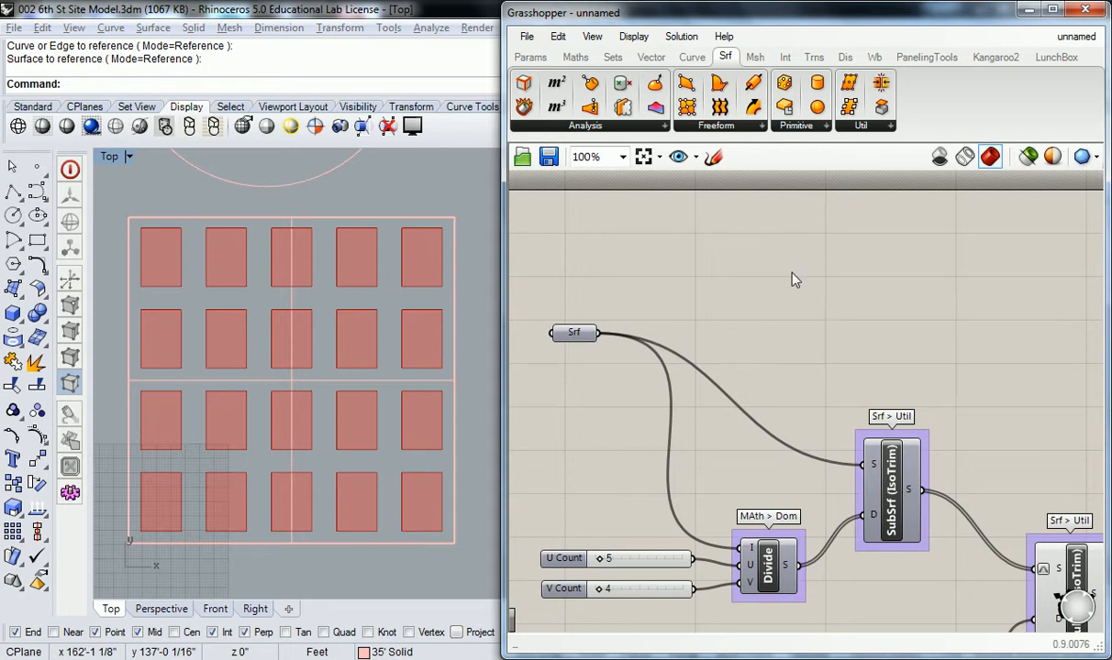
Look through the surface, transform and intersection component categories for a component that can give the surfaces thickness.
{"action": "right_click_drag", "start_coordinate": [773, 227], "coordinate": [764, 225]}
{"action": "left_click", "coordinate": [760, 126]}
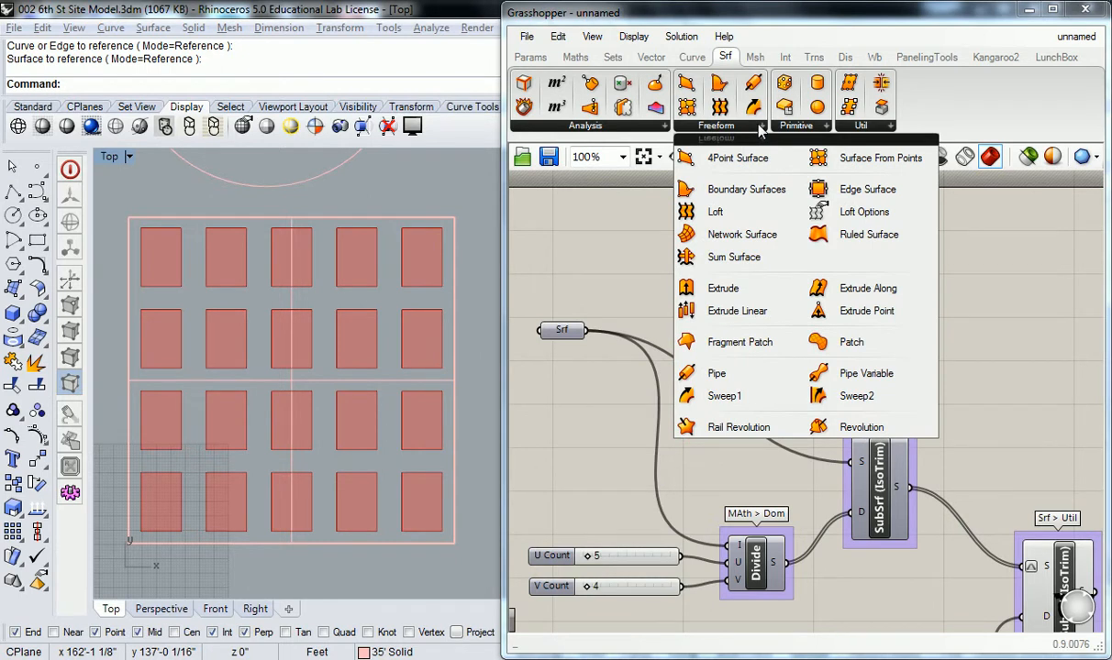
{"action": "left_click", "coordinate": [800, 129]}
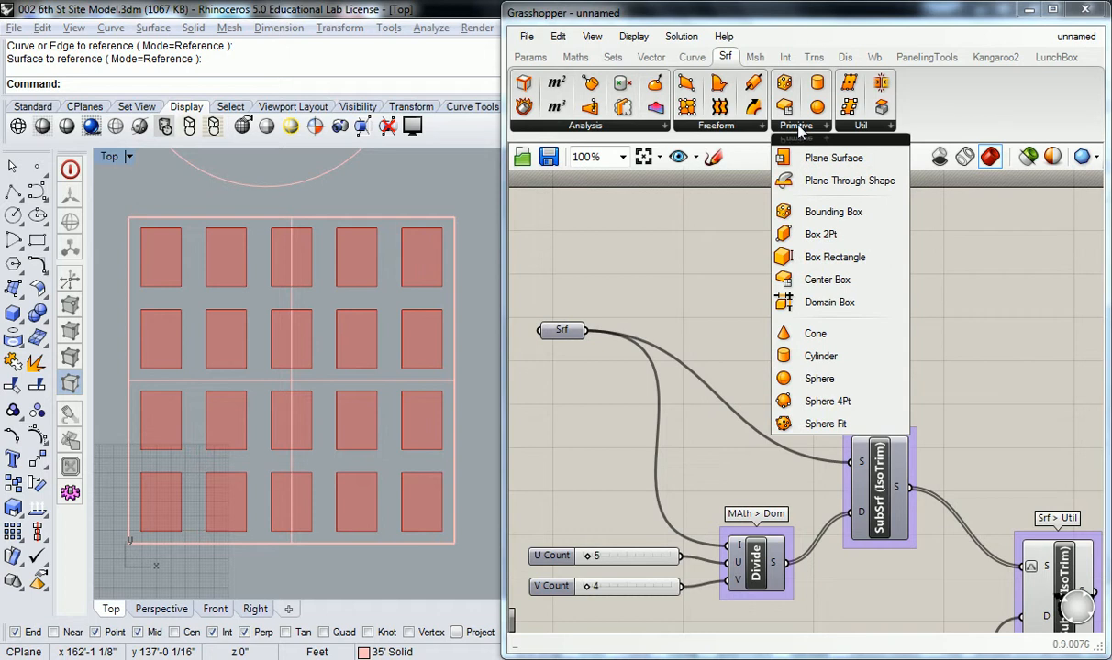
{"action": "left_click", "coordinate": [861, 130]}
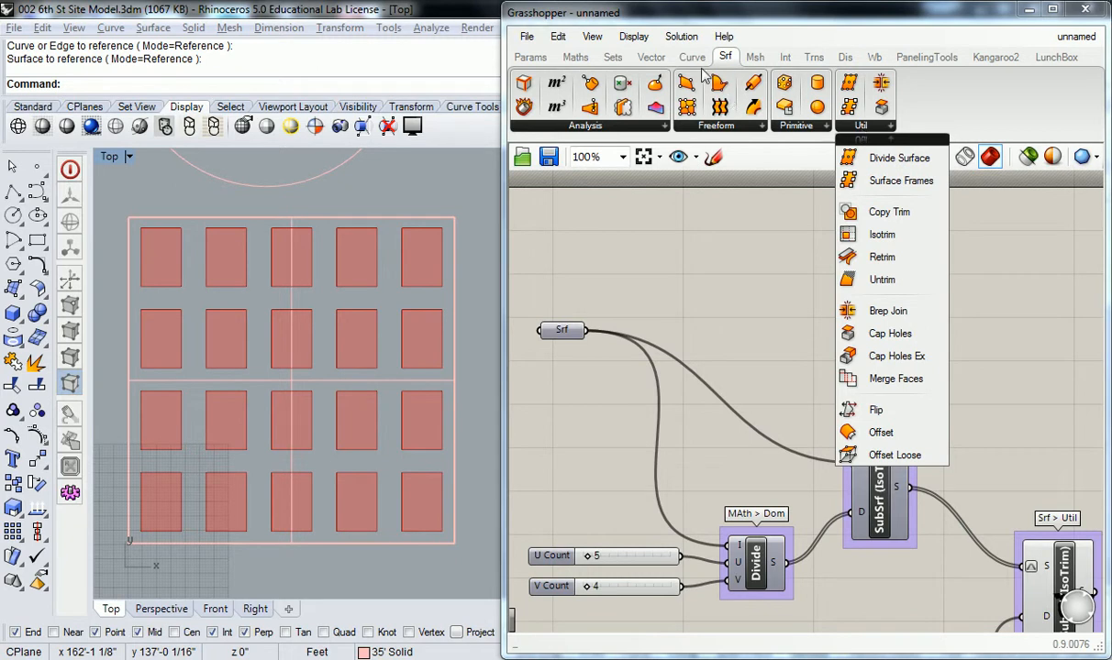
{"action": "left_click", "coordinate": [813, 57]}
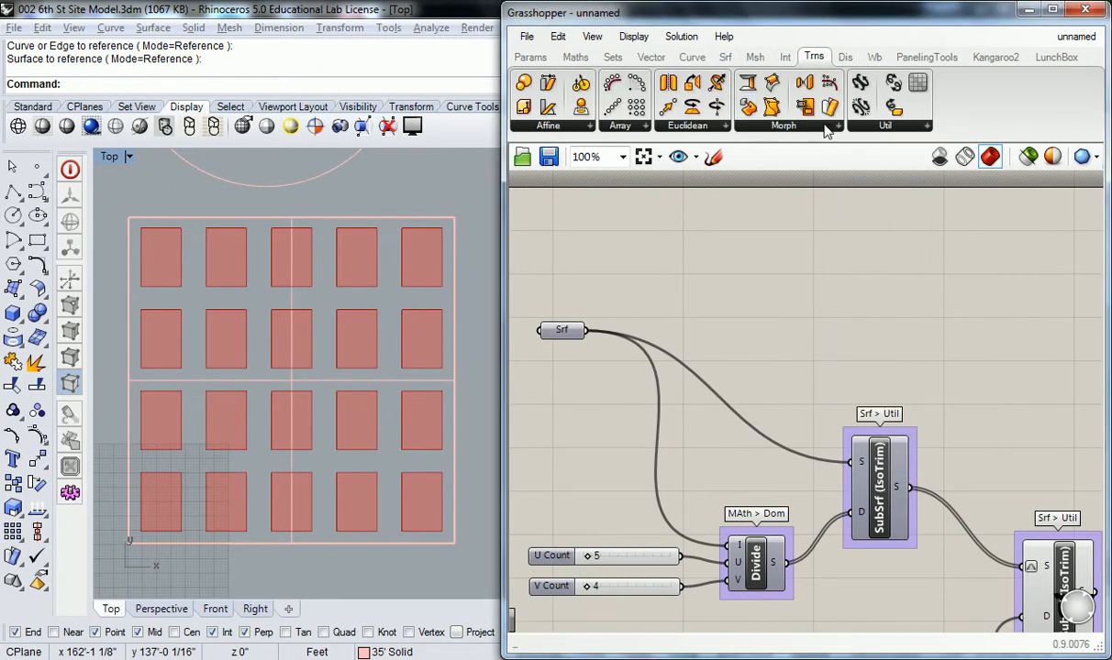
{"action": "left_click", "coordinate": [785, 126]}
{"action": "left_click", "coordinate": [755, 57]}
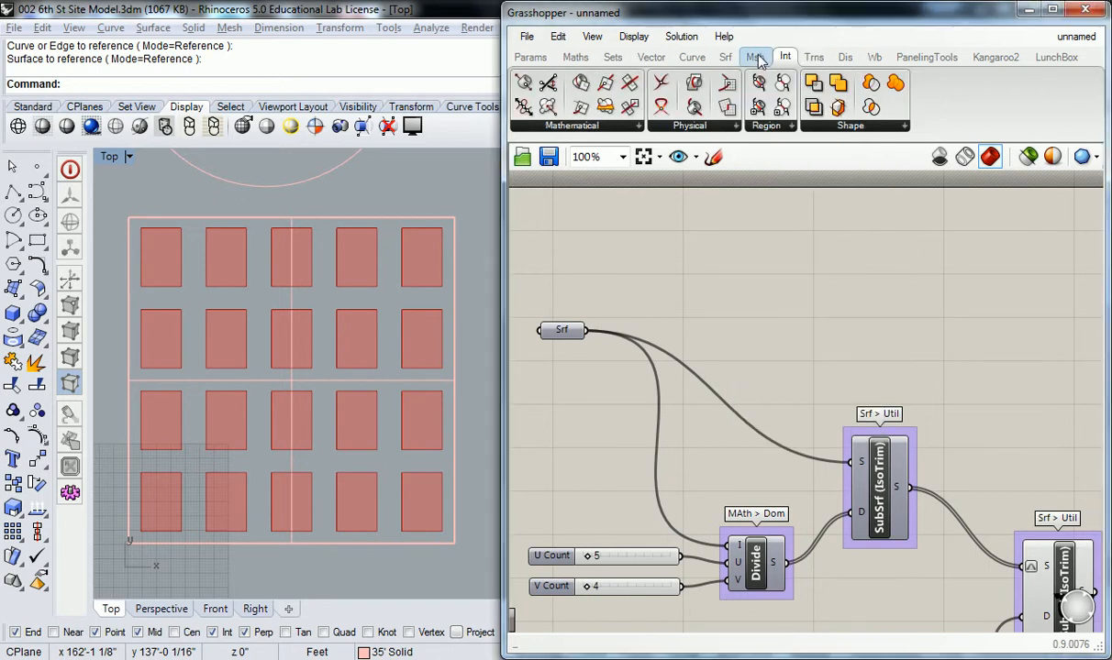
{"action": "left_click", "coordinate": [724, 57]}
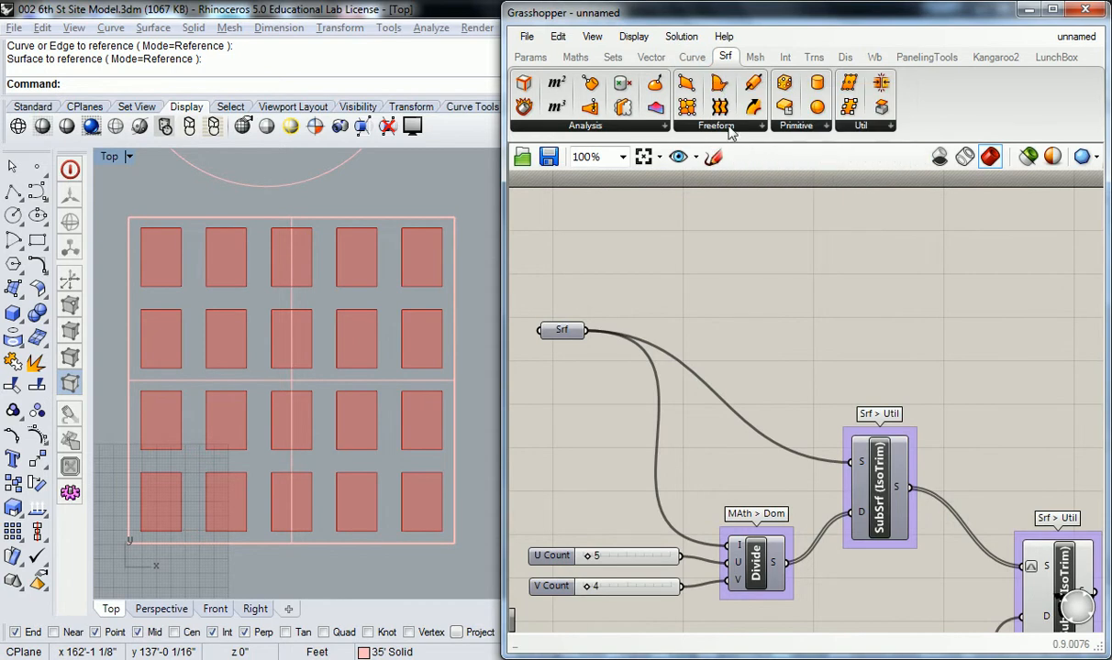
{"action": "left_click", "coordinate": [723, 125]}
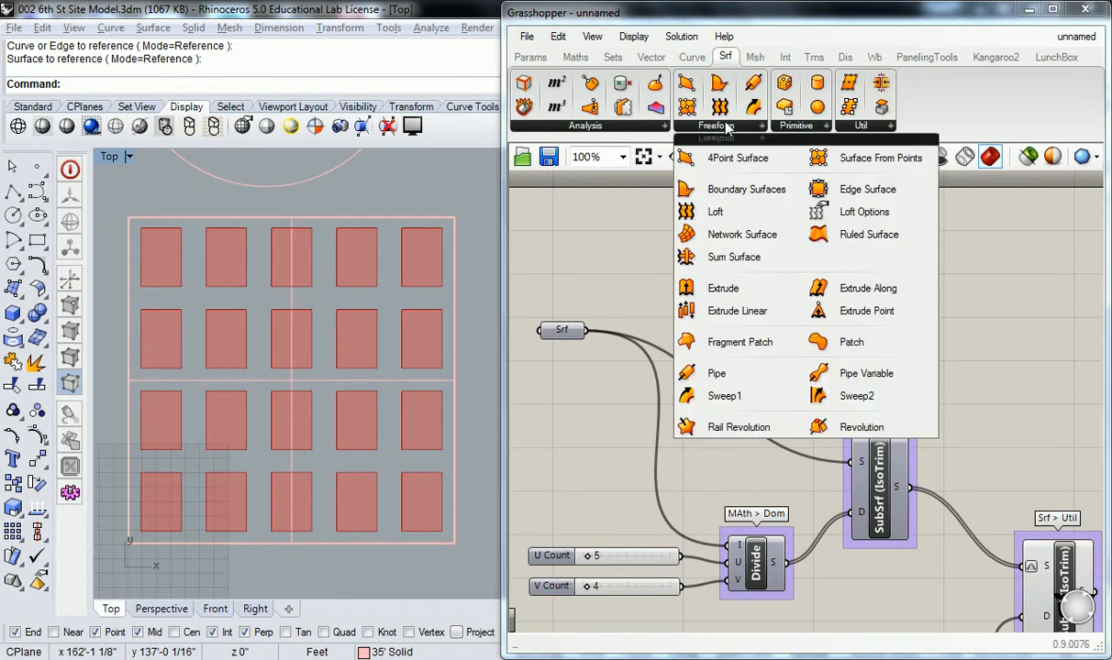
{"action": "left_click", "coordinate": [653, 128]}
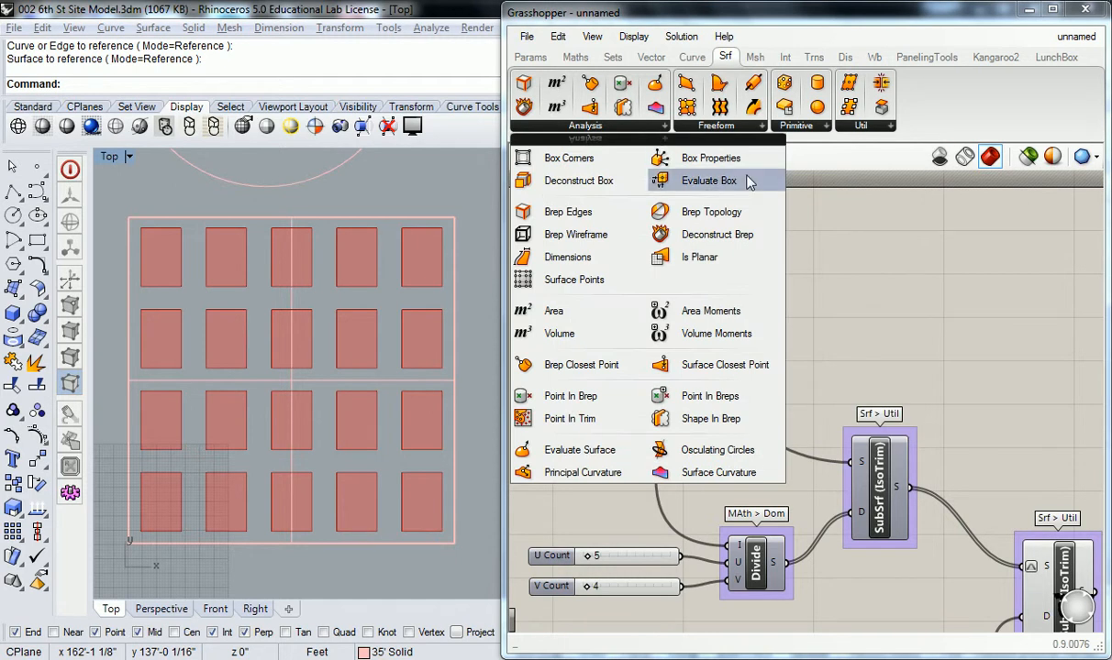
{"action": "left_click", "coordinate": [826, 245]}
Undo the removal of the Extrude component above the first IsoTrim component.
{"action": "key", "text": "ctrl+z"}
{"action": "left_click", "coordinate": [892, 263]}
{"action": "right_click_drag", "start_coordinate": [876, 263], "coordinate": [883, 333]}
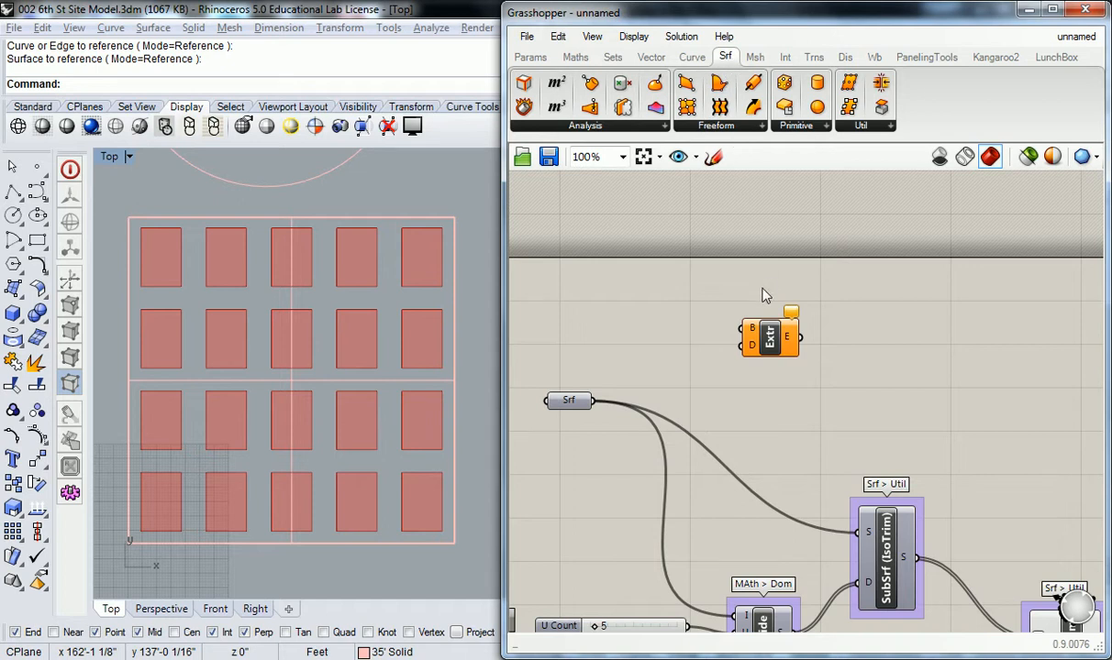
Label the group around the Extrude component "Srf > Frfm".
{"action": "right_click", "coordinate": [769, 315]}
{"action": "type", "text": "sRF > fRFM"}
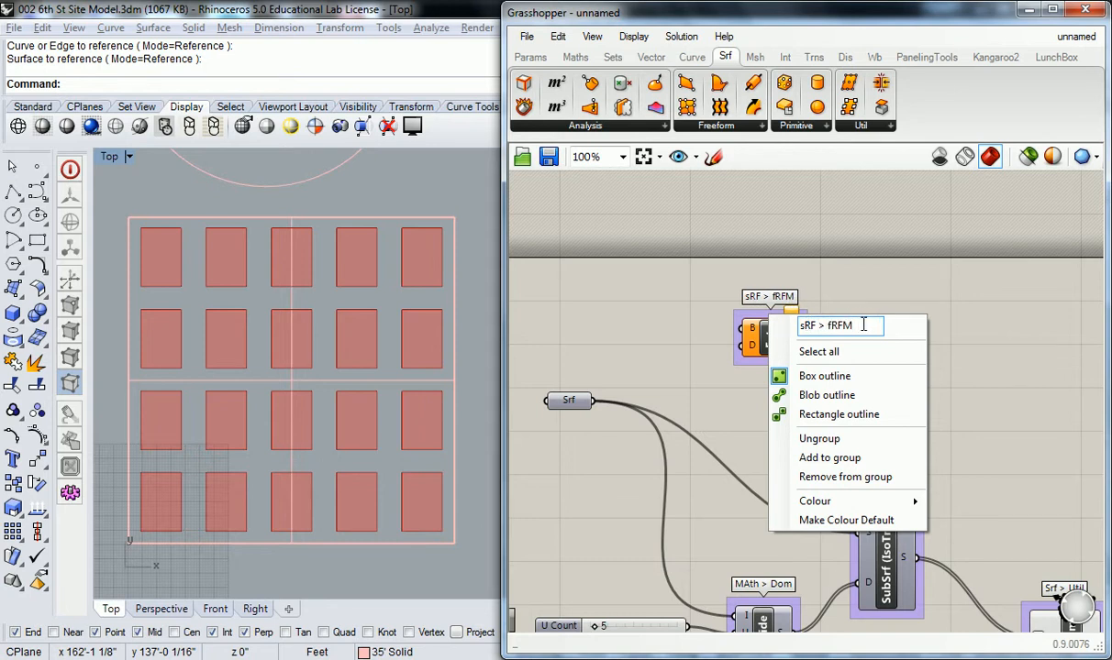
{"action": "left_click_drag", "start_coordinate": [858, 326], "coordinate": [773, 329]}
{"action": "type", "text": "S"}
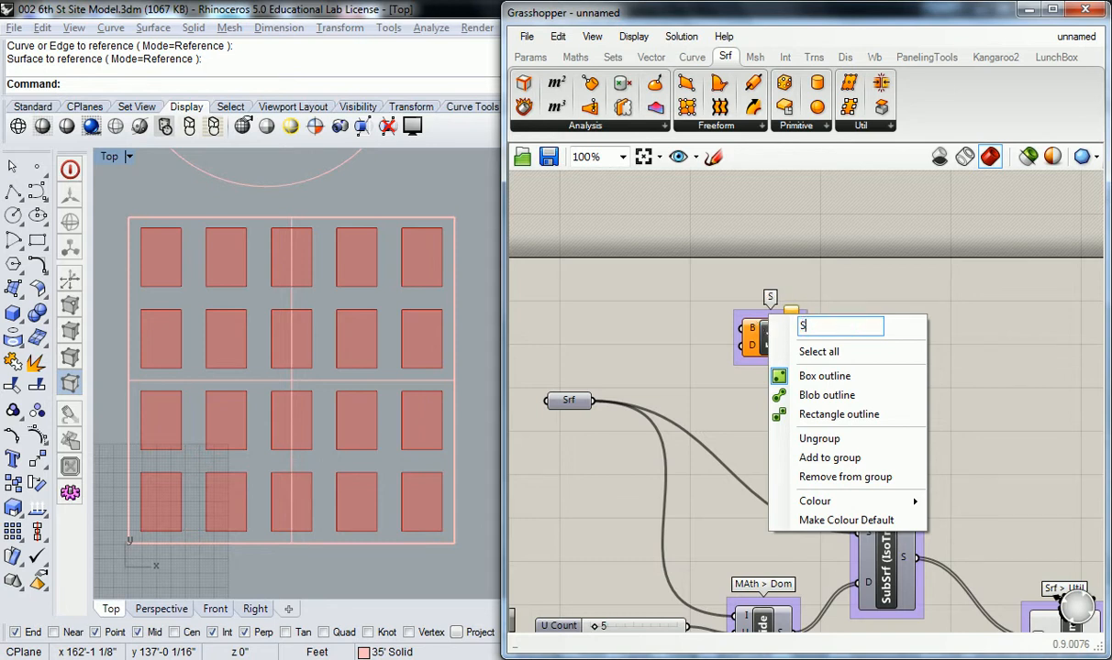
{"action": "type", "text": "rf > Frfm"}
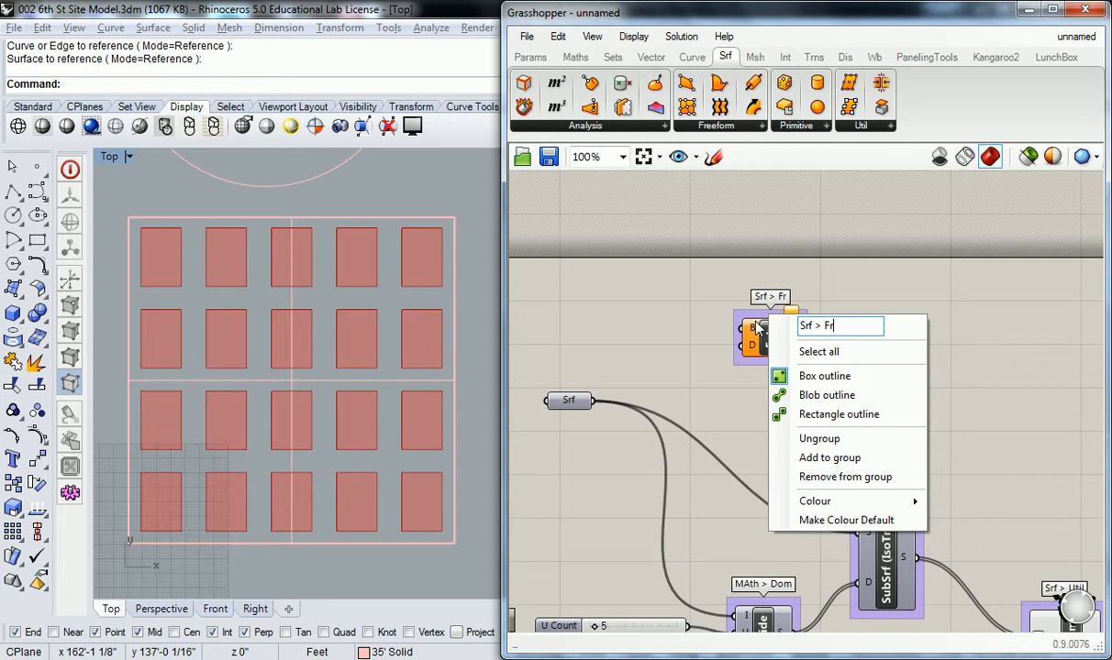
{"action": "left_click", "coordinate": [832, 296]}
Connect the Srf parameter to Extrude's base input (B) and place the Extrude component farther from Srf.
{"action": "left_click_drag", "start_coordinate": [769, 344], "coordinate": [823, 336]}
{"action": "left_click", "coordinate": [700, 361]}
{"action": "right_click_drag", "start_coordinate": [700, 361], "coordinate": [724, 346]}
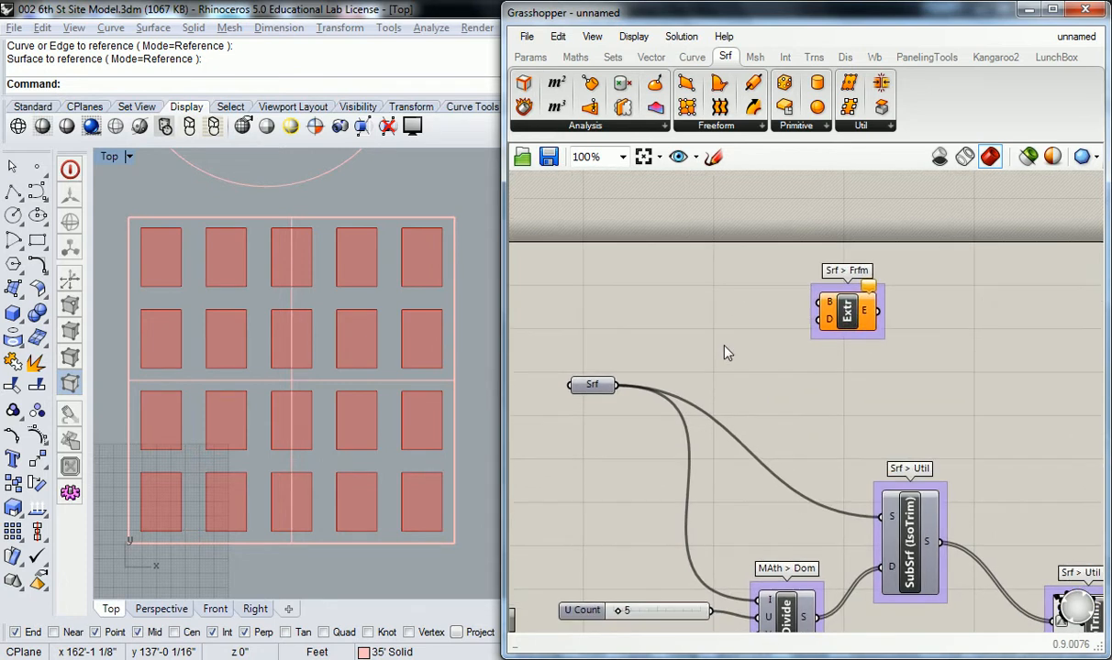
{"action": "scroll", "coordinate": [725, 361], "scroll_direction": "down", "scroll_amount": 2}
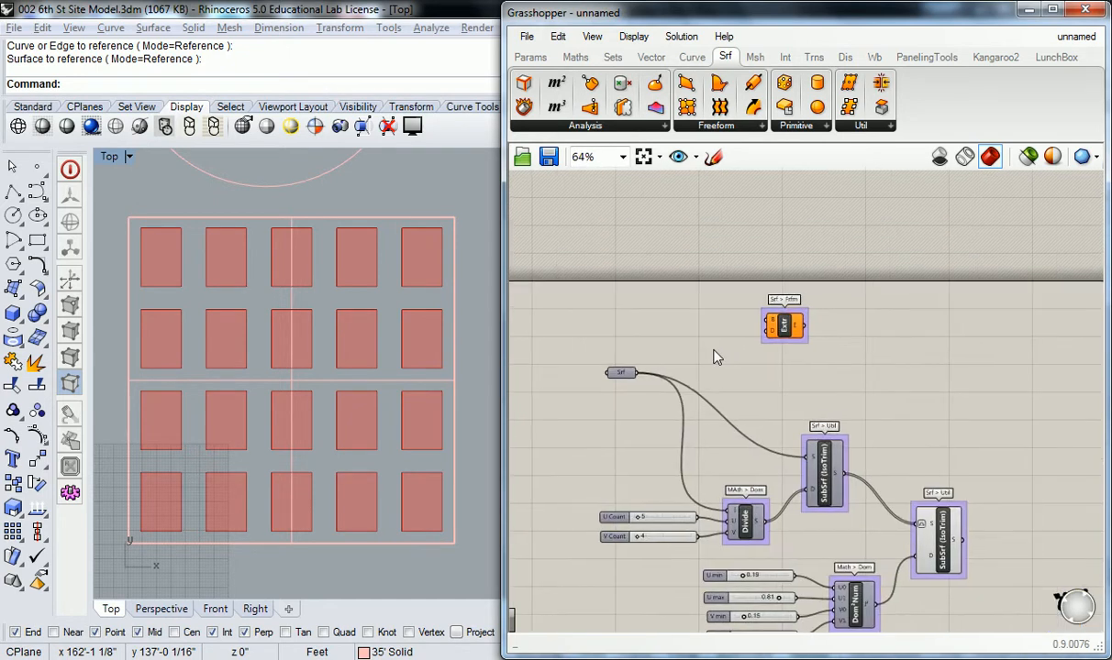
{"action": "scroll", "coordinate": [719, 355], "scroll_direction": "up", "scroll_amount": 2}
{"action": "right_click_drag", "start_coordinate": [794, 384], "coordinate": [751, 395]}
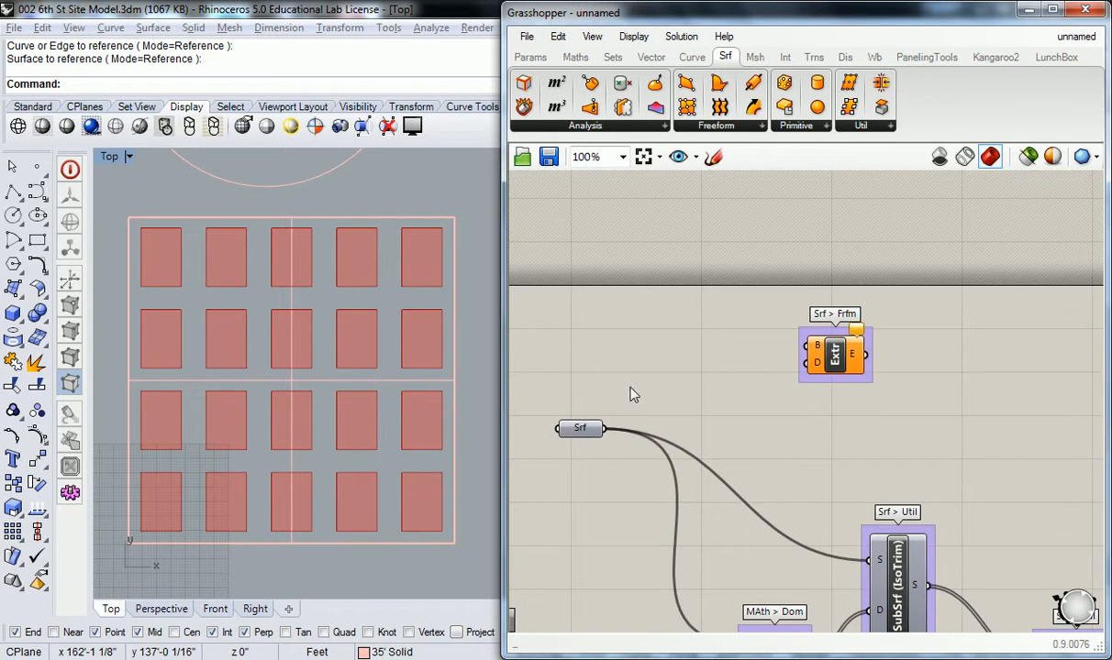
{"action": "left_click_drag", "start_coordinate": [603, 428], "coordinate": [807, 348]}
{"action": "right_click_drag", "start_coordinate": [715, 323], "coordinate": [655, 328]}
{"action": "left_click_drag", "start_coordinate": [764, 372], "coordinate": [859, 377]}
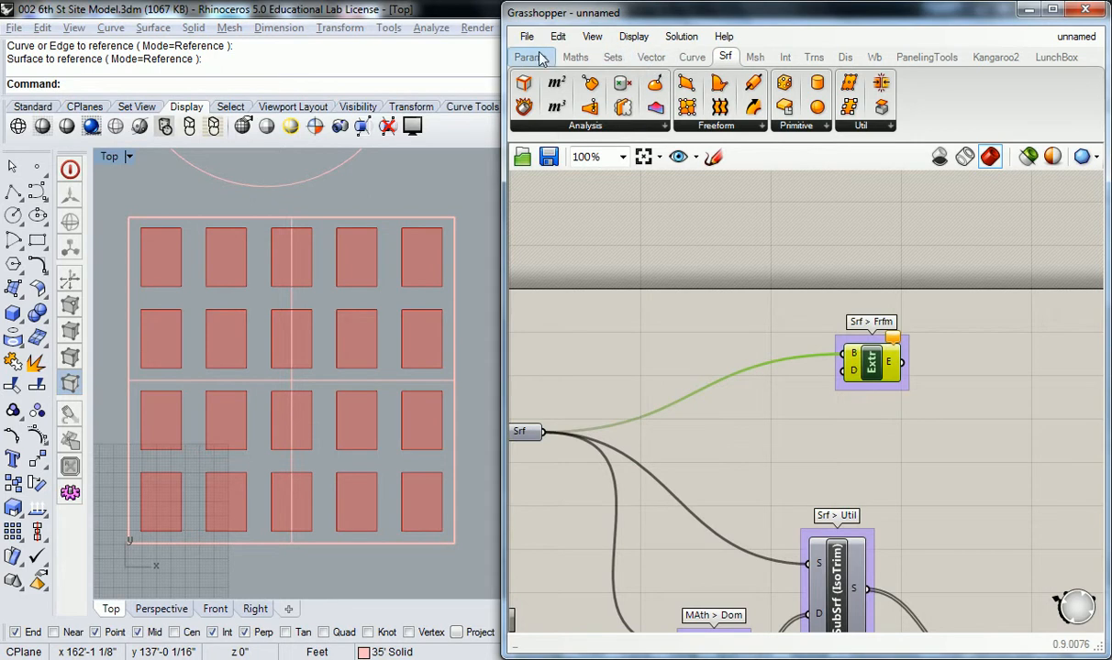
Maximize Rhino's Perspective viewport and delete the two circles beside the panel surface.
{"action": "double_click", "coordinate": [109, 154]}
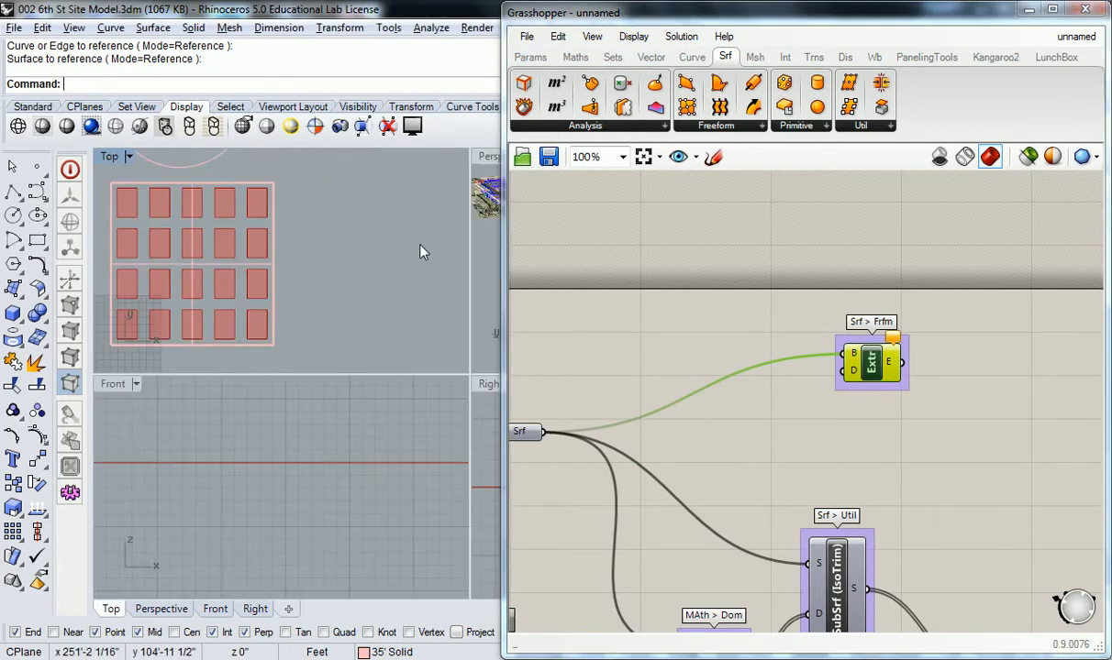
{"action": "double_click", "coordinate": [491, 158]}
{"action": "right_click_drag", "start_coordinate": [338, 295], "coordinate": [321, 500]}
{"action": "scroll", "coordinate": [297, 490], "scroll_direction": "up", "scroll_amount": 6}
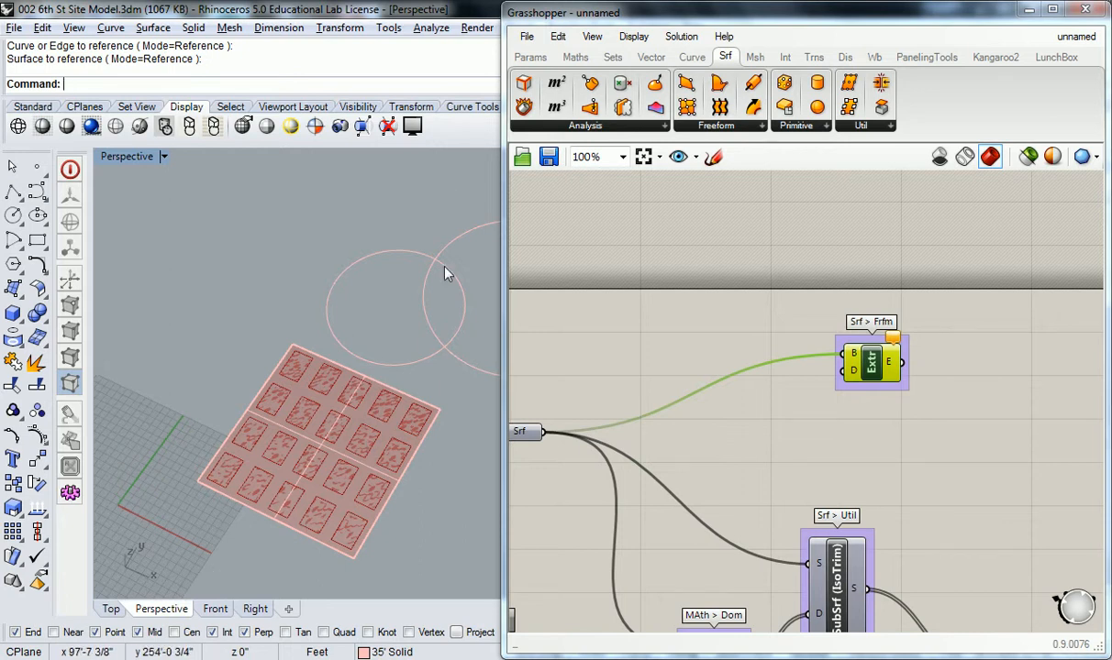
{"action": "left_click_drag", "start_coordinate": [442, 231], "coordinate": [368, 266]}
{"action": "key", "text": "Delete"}
{"action": "right_click_drag", "start_coordinate": [370, 258], "coordinate": [355, 284]}
{"action": "left_click", "coordinate": [688, 323]}
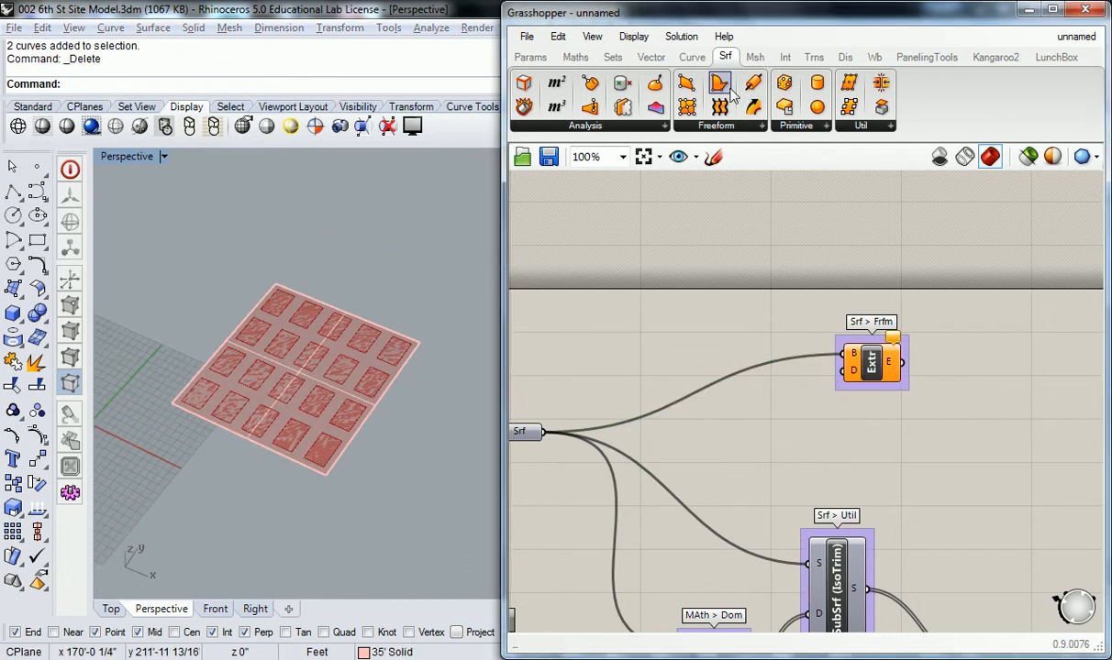
Add a Unit Z vector component near Extrude, group it and label the group "Vect > Vect".
{"action": "left_click", "coordinate": [650, 58]}
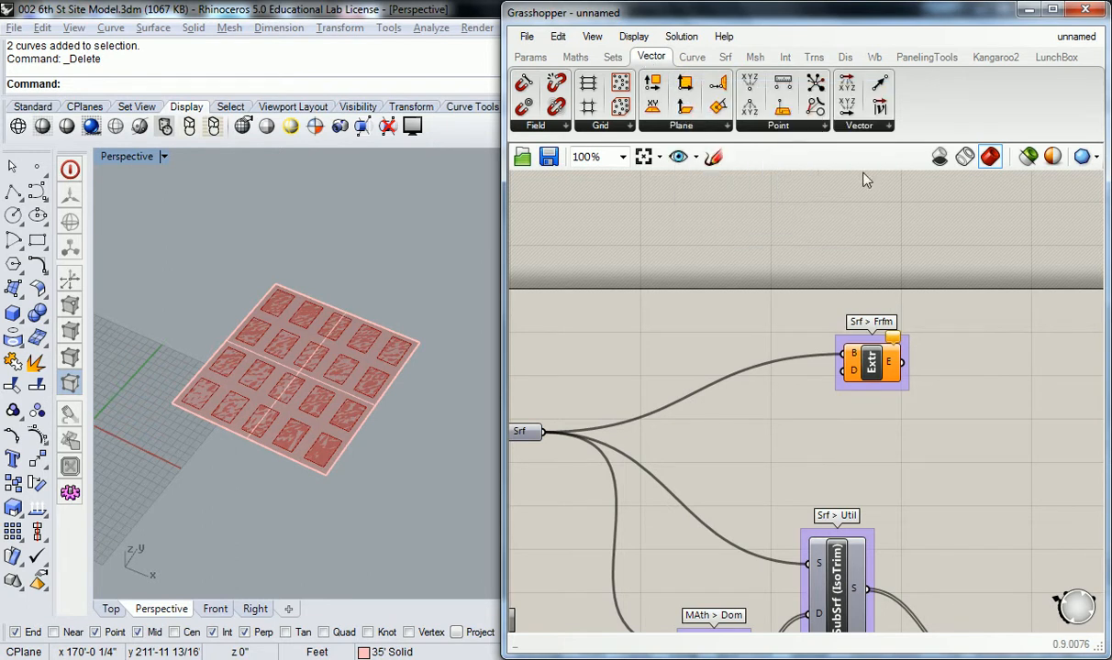
{"action": "left_click", "coordinate": [863, 127]}
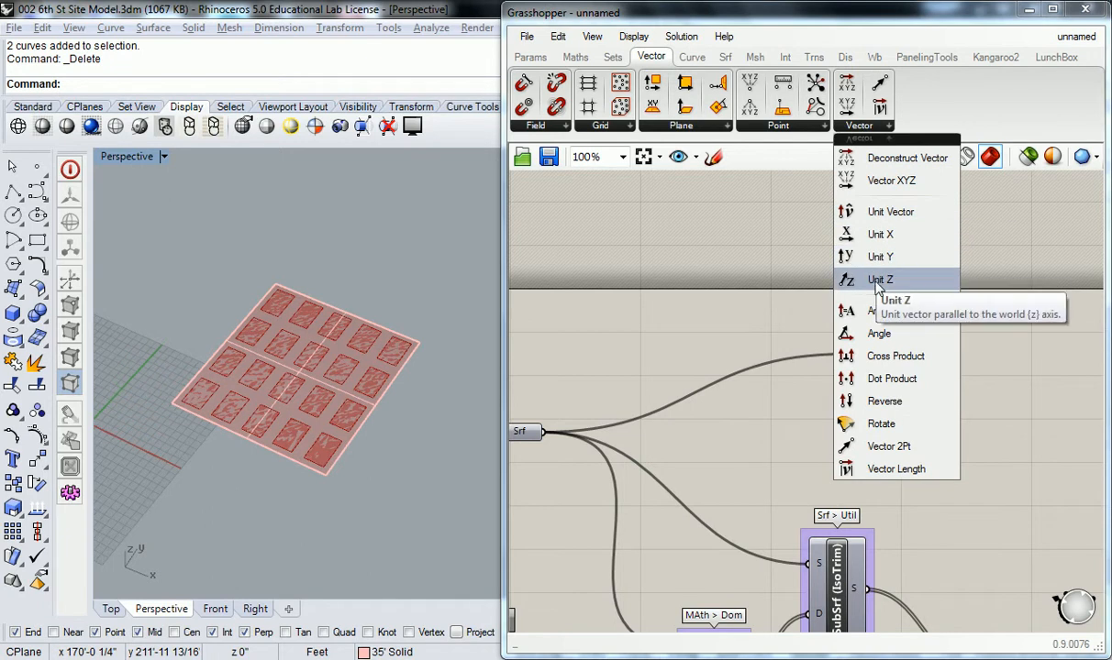
{"action": "left_click_drag", "start_coordinate": [878, 281], "coordinate": [770, 401]}
{"action": "key", "text": "ctrl+g"}
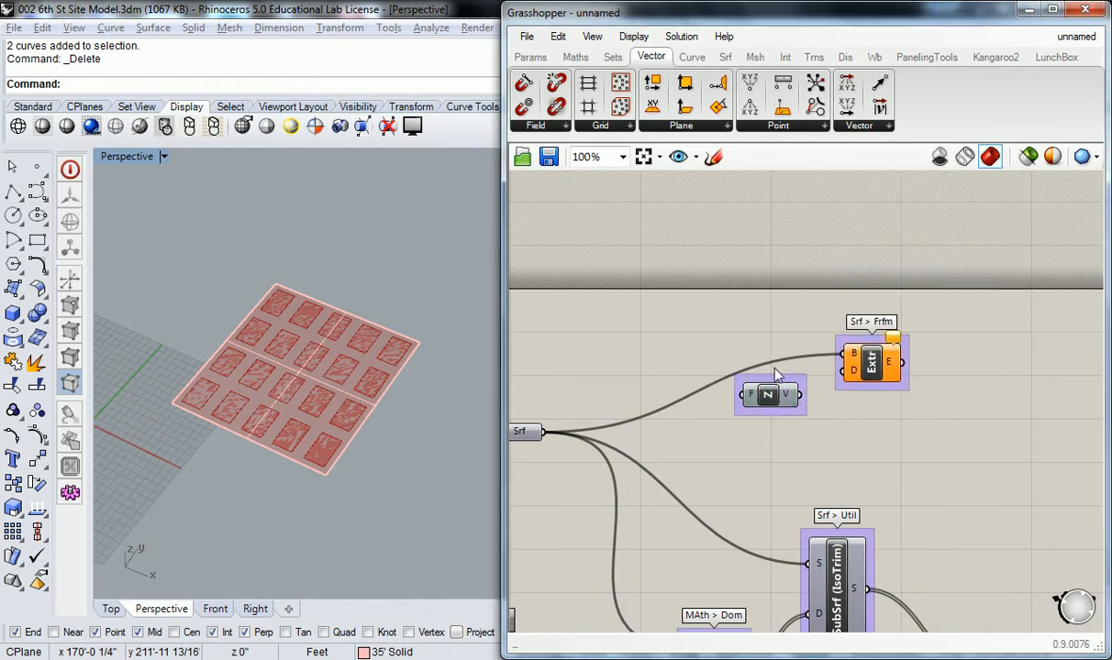
{"action": "right_click", "coordinate": [776, 380]}
{"action": "type", "text": "Vec"}
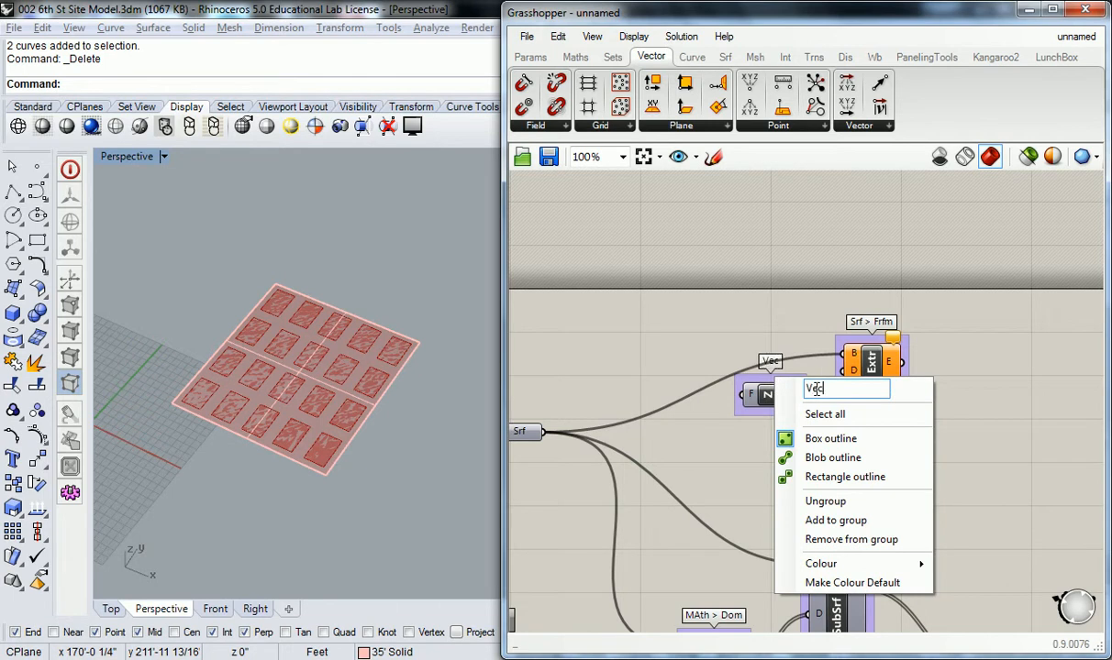
{"action": "type", "text": "t > Vect"}
{"action": "key", "text": "Return"}
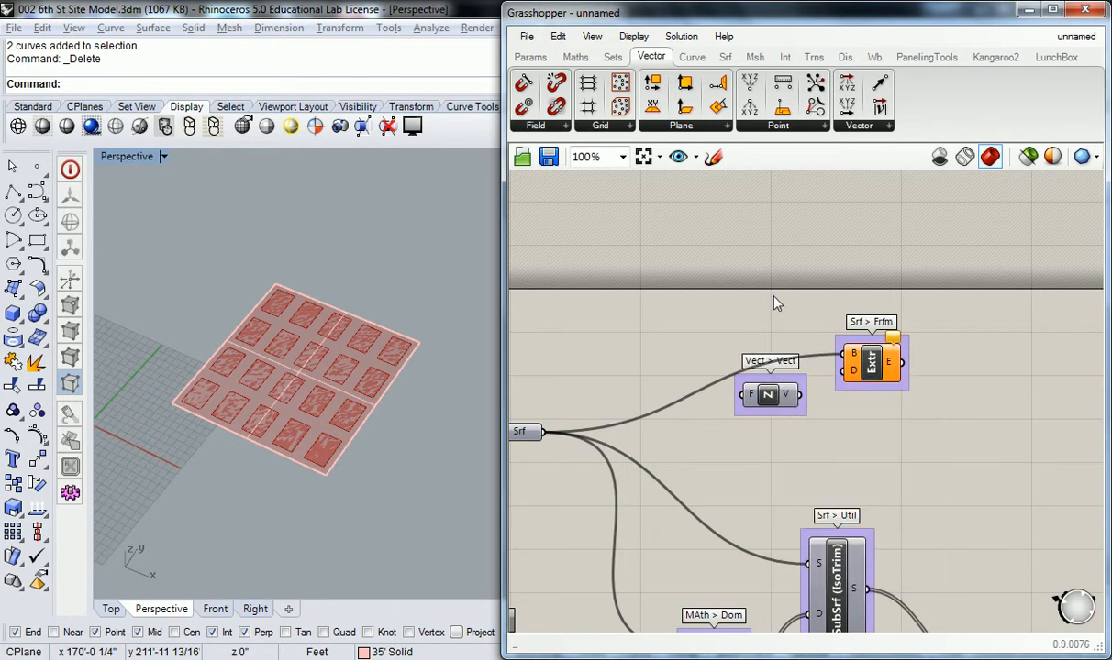
Connect Unit Z's vector output to Extrude's direction input (D) and leave more space between the two components.
{"action": "left_click_drag", "start_coordinate": [766, 395], "coordinate": [843, 369]}
{"action": "right_click_drag", "start_coordinate": [770, 350], "coordinate": [788, 333]}
{"action": "mouse_move", "coordinate": [693, 370]}
{"action": "left_mouse_down"}
{"action": "mouse_move", "coordinate": [731, 364]}
{"action": "mouse_move", "coordinate": [699, 372]}
{"action": "left_mouse_up"}
Examine the extruded panel's thickness up close at its corner and inspect the inputs of Unit Z and Extrude.
{"action": "right_click_drag", "start_coordinate": [364, 438], "coordinate": [369, 421]}
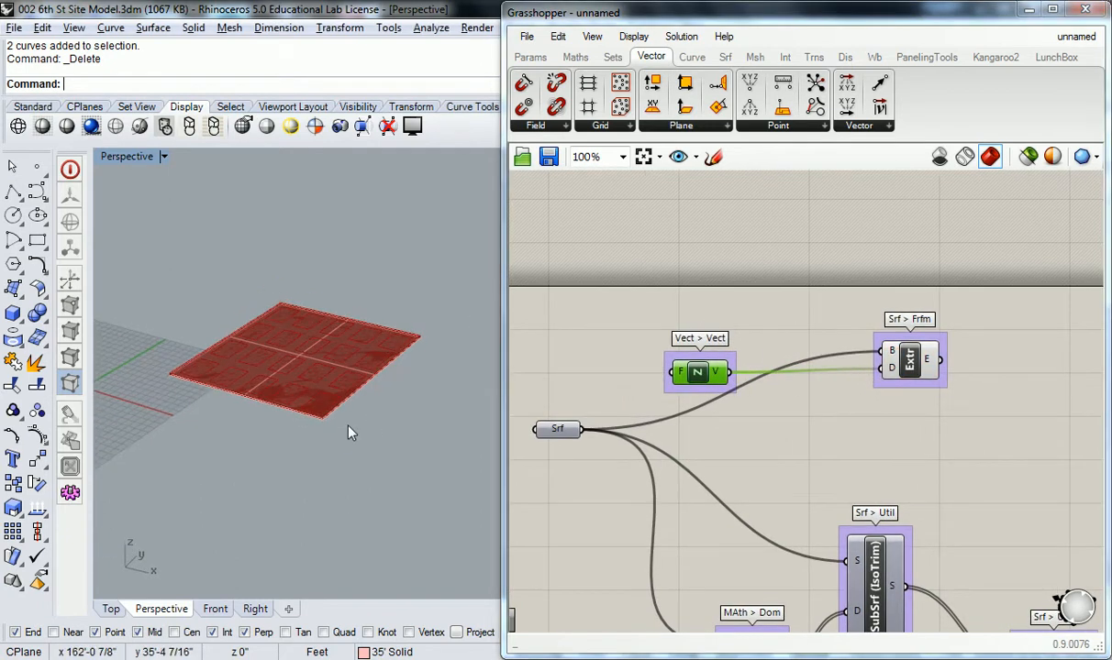
{"action": "scroll", "coordinate": [317, 425], "scroll_direction": "up", "scroll_amount": 5}
{"action": "scroll", "coordinate": [358, 458], "scroll_direction": "up", "scroll_amount": 3}
{"action": "scroll", "coordinate": [359, 480], "scroll_direction": "down", "scroll_amount": 6}
{"action": "scroll", "coordinate": [288, 382], "scroll_direction": "up", "scroll_amount": 4}
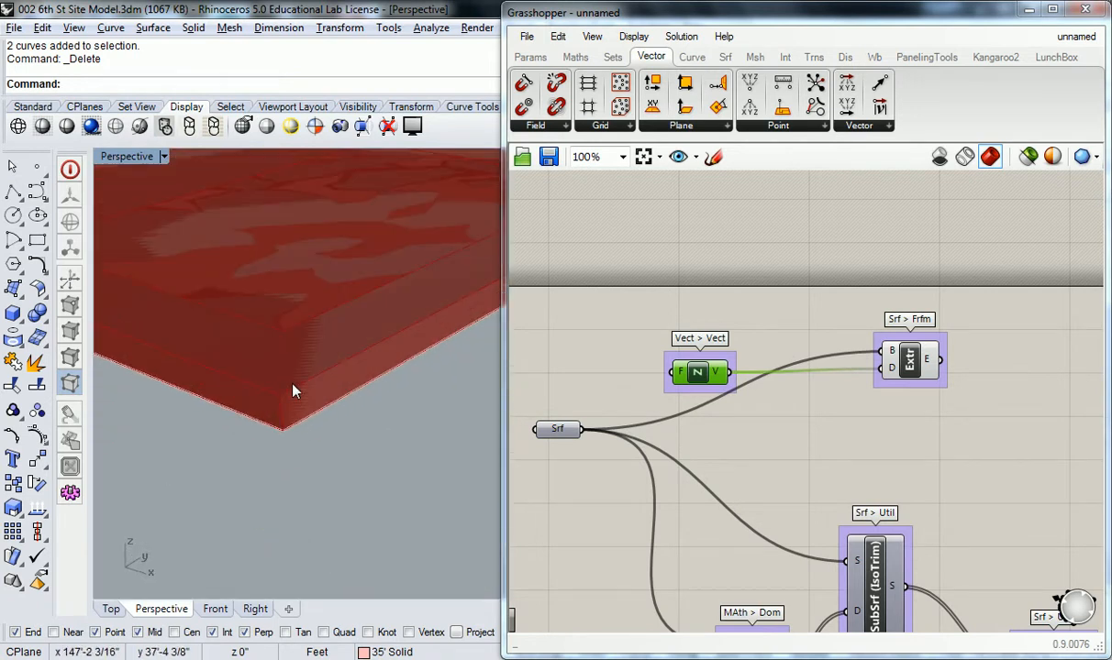
{"action": "left_click", "coordinate": [760, 409]}
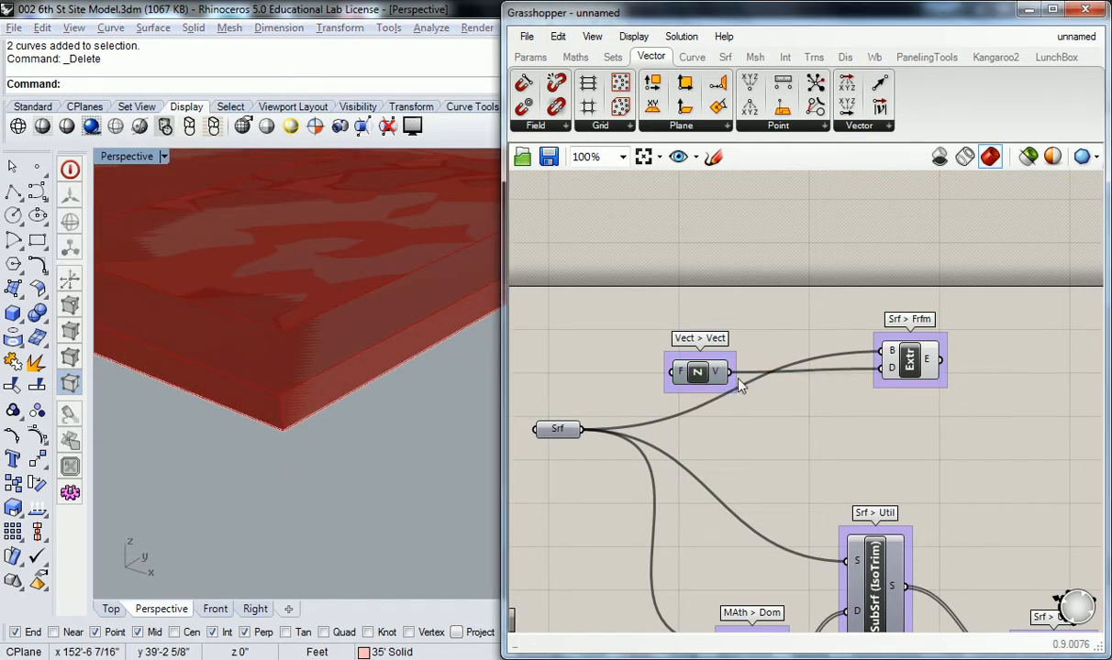
{"action": "mouse_move", "coordinate": [680, 373]}
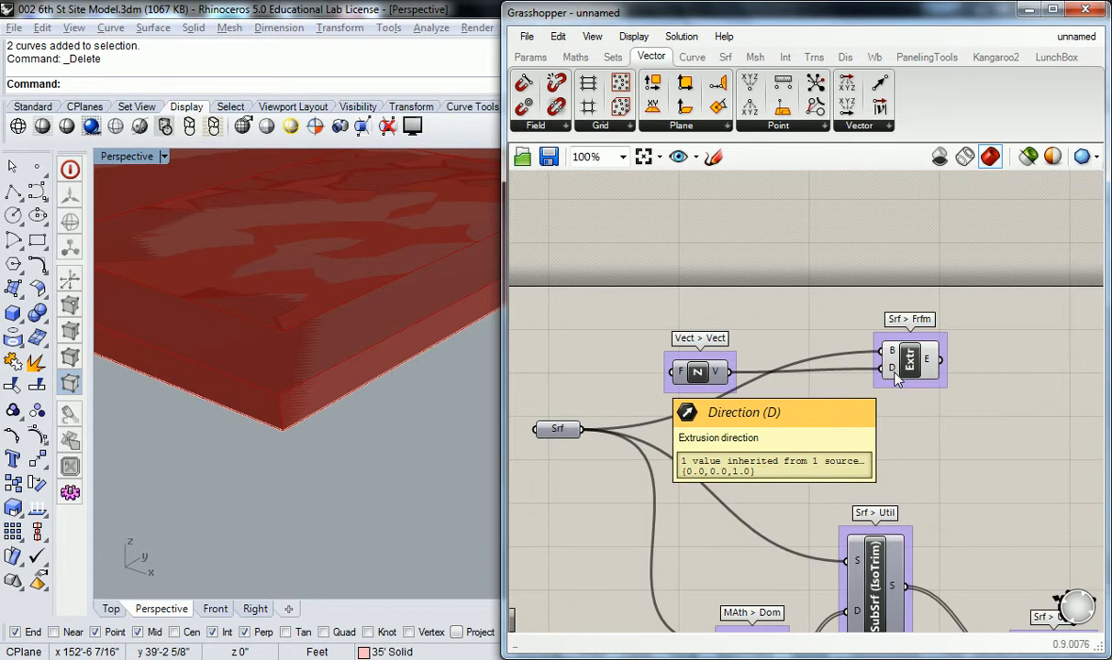
Add a number slider with the value 2 and connect it to Unit Z's factor input (F).
{"action": "right_click_drag", "start_coordinate": [897, 381], "coordinate": [1041, 357]}
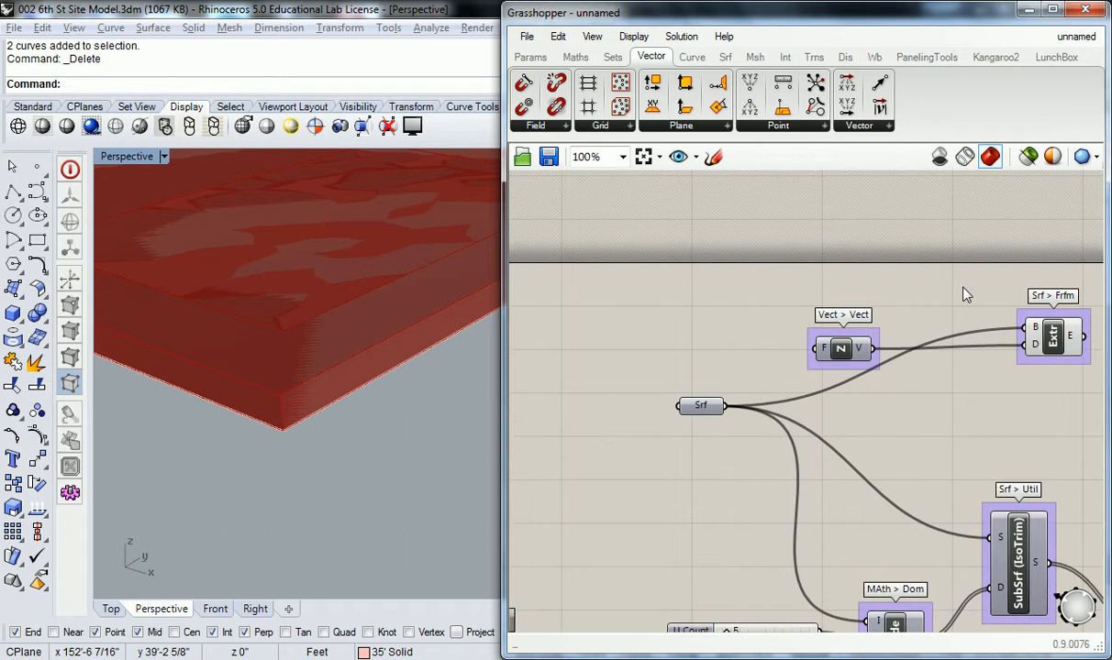
{"action": "double_click", "coordinate": [700, 339]}
{"action": "type", "text": "0<"}
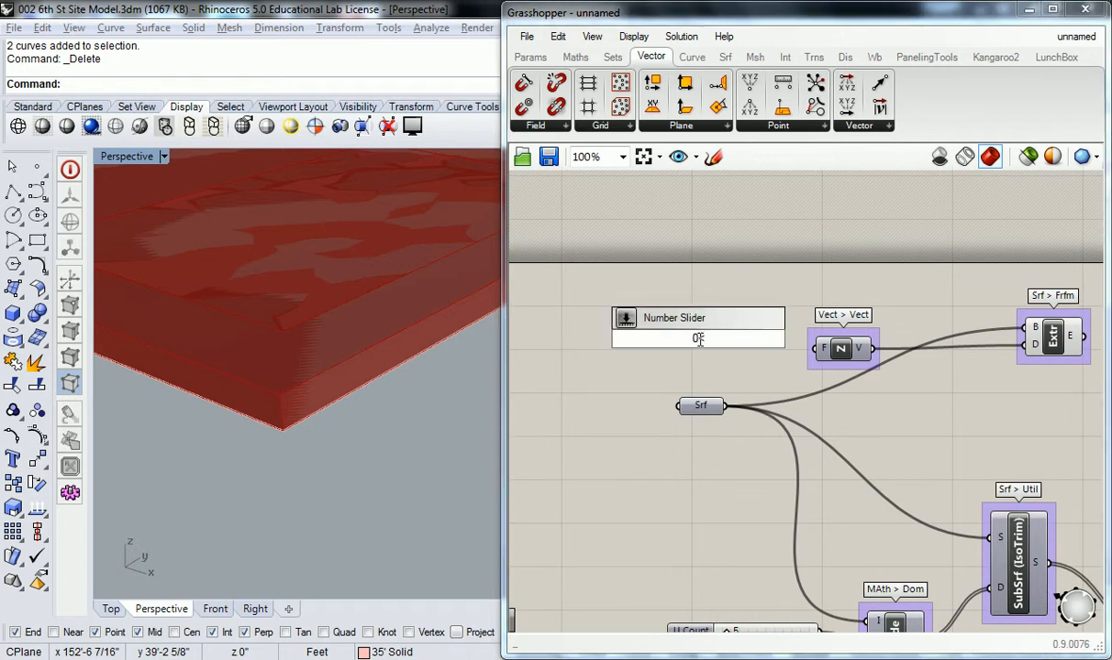
{"action": "type", "text": "3"}
{"action": "key", "text": "BackSpace"}
{"action": "type", "text": "2<"}
{"action": "key", "text": "Return"}
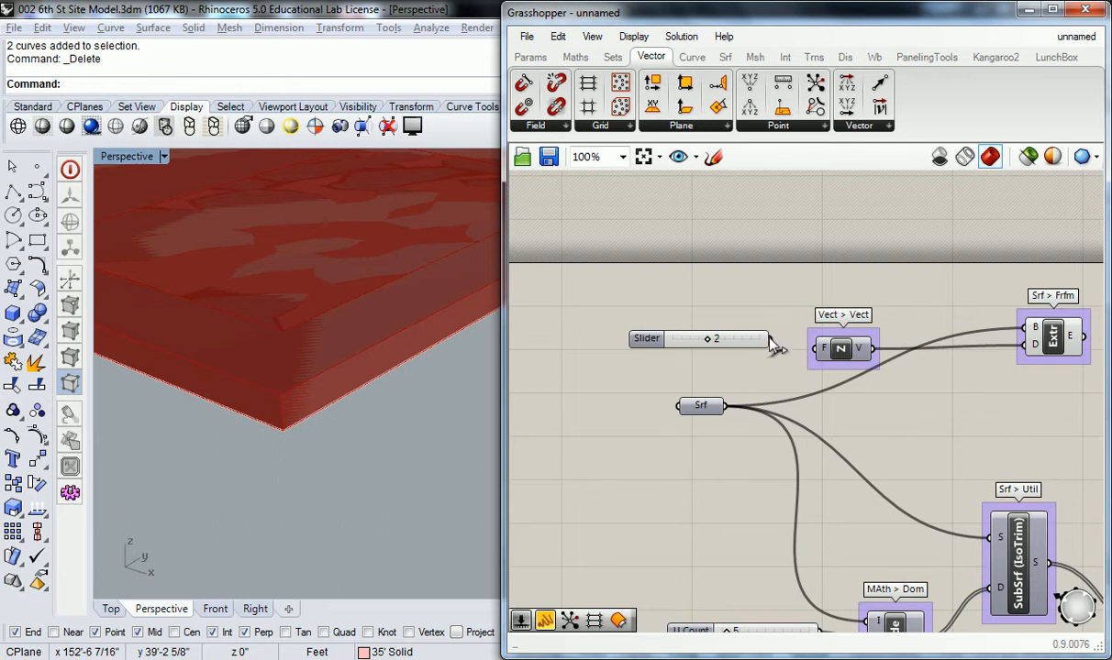
{"action": "left_click_drag", "start_coordinate": [770, 339], "coordinate": [813, 349]}
{"action": "left_click_drag", "start_coordinate": [658, 347], "coordinate": [639, 359]}
Move the Srf parameter farther from the other components and reposition the slider, Unit Z and Extrude as a set.
{"action": "right_click_drag", "start_coordinate": [407, 397], "coordinate": [352, 312]}
{"action": "left_click", "coordinate": [747, 291]}
{"action": "scroll", "coordinate": [761, 295], "scroll_direction": "down", "scroll_amount": 3}
{"action": "right_click_drag", "start_coordinate": [898, 309], "coordinate": [823, 353]}
{"action": "right_click_drag", "start_coordinate": [829, 411], "coordinate": [855, 348]}
{"action": "left_click_drag", "start_coordinate": [681, 328], "coordinate": [568, 343]}
{"action": "left_click", "coordinate": [737, 266]}
{"action": "left_click_drag", "start_coordinate": [920, 276], "coordinate": [675, 317]}
{"action": "left_click_drag", "start_coordinate": [746, 297], "coordinate": [806, 283]}
{"action": "left_click", "coordinate": [767, 242]}
Shift all the connected components together slightly lower on the canvas, leaving out SDiff.
{"action": "right_click_drag", "start_coordinate": [846, 280], "coordinate": [759, 293]}
{"action": "scroll", "coordinate": [760, 300], "scroll_direction": "down", "scroll_amount": 3}
{"action": "left_click_drag", "start_coordinate": [904, 479], "coordinate": [607, 233]}
{"action": "left_click_drag", "start_coordinate": [764, 260], "coordinate": [777, 281]}
{"action": "left_click", "coordinate": [799, 340]}
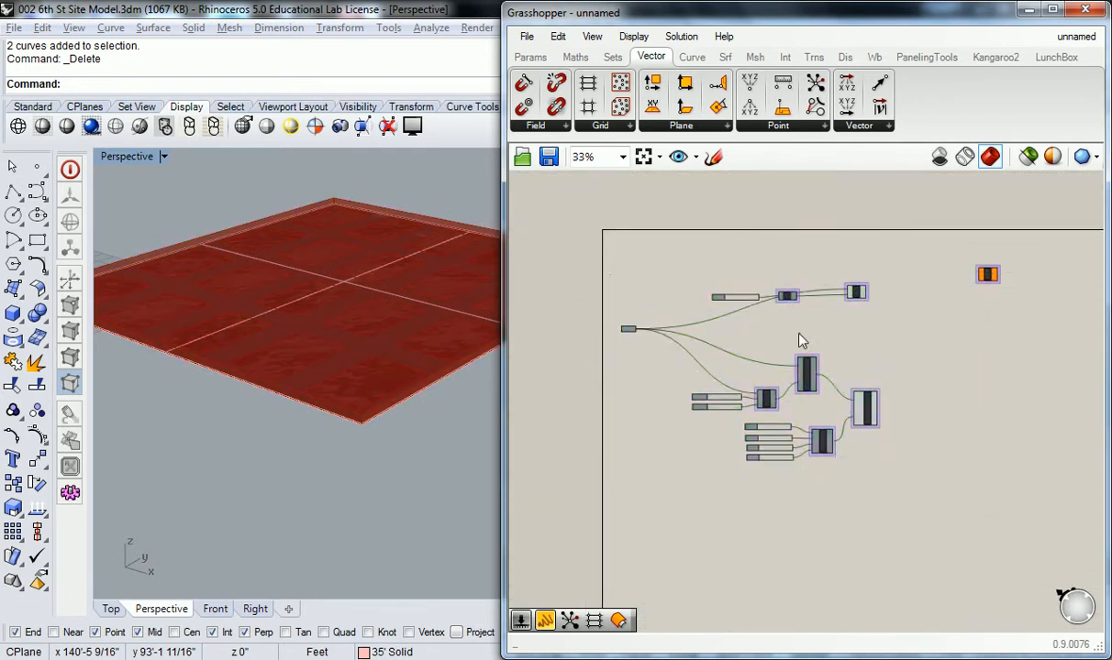
Move the count and domain sliders, Divide, Dom²Num and both IsoTrim components lower, group them, and select the second IsoTrim.
{"action": "scroll", "coordinate": [862, 378], "scroll_direction": "up", "scroll_amount": 2}
{"action": "left_click_drag", "start_coordinate": [986, 325], "coordinate": [642, 523]}
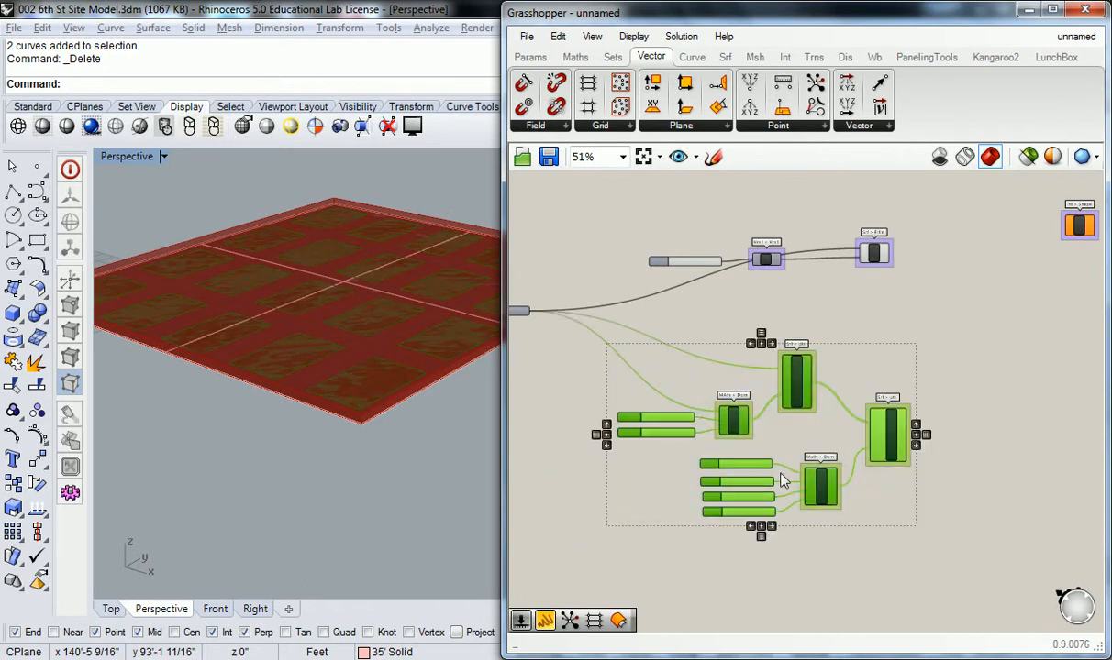
{"action": "left_click_drag", "start_coordinate": [795, 380], "coordinate": [798, 434]}
{"action": "key", "text": "ctrl+g"}
{"action": "left_click", "coordinate": [798, 352]}
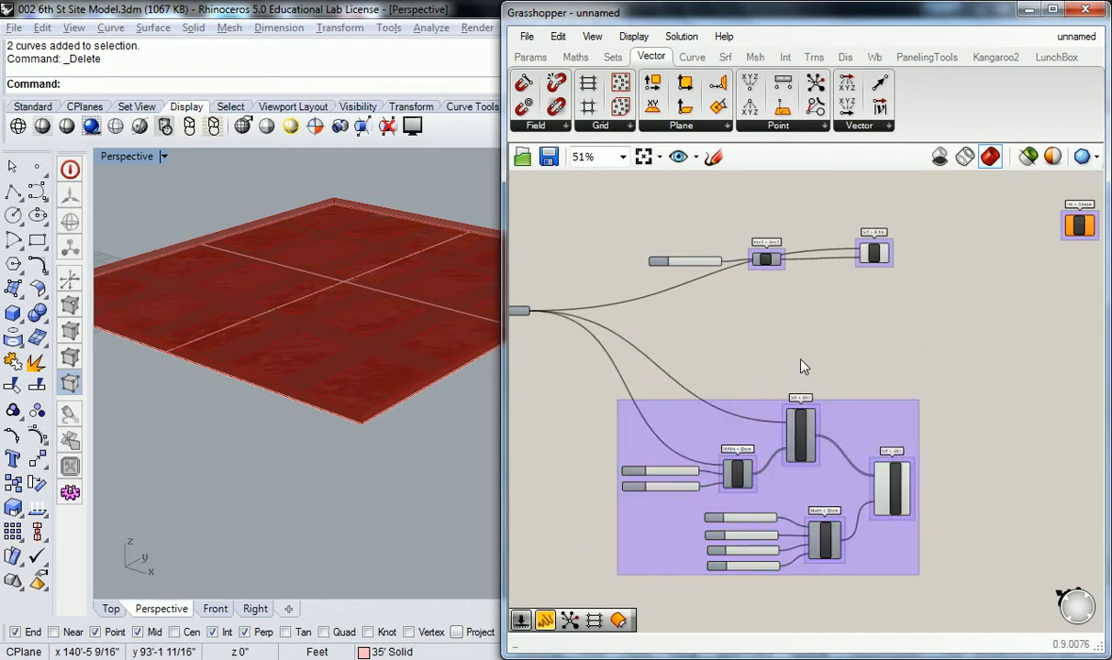
{"action": "left_click", "coordinate": [897, 493]}
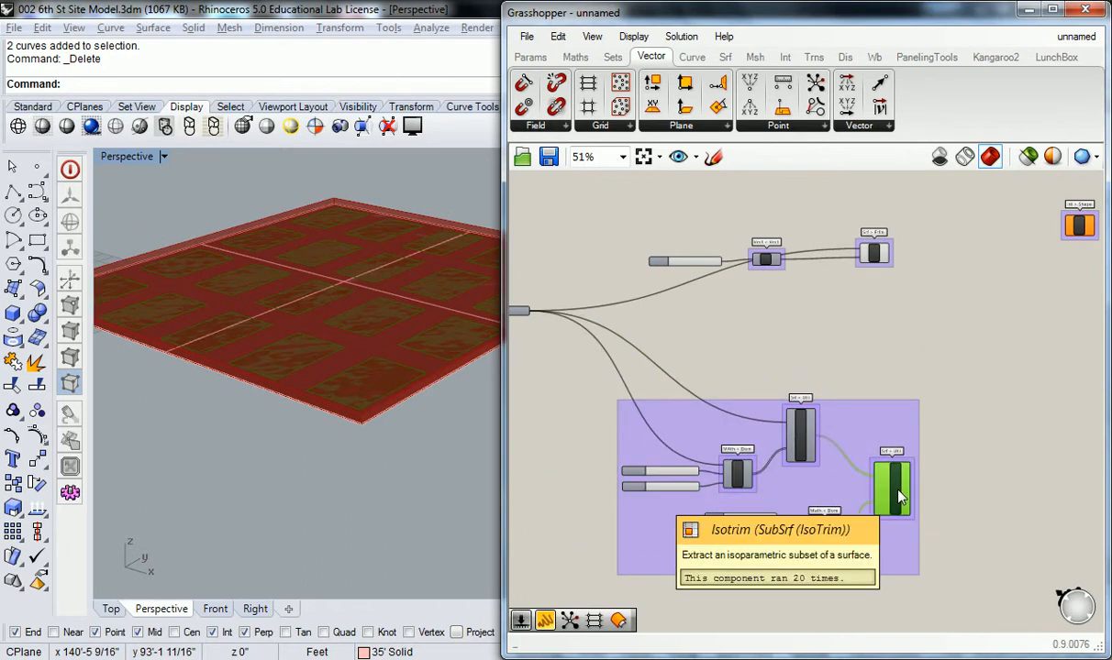
Name the group holding the Divide, Dom²Num and IsoTrim components "Subtractions".
{"action": "right_click", "coordinate": [869, 418]}
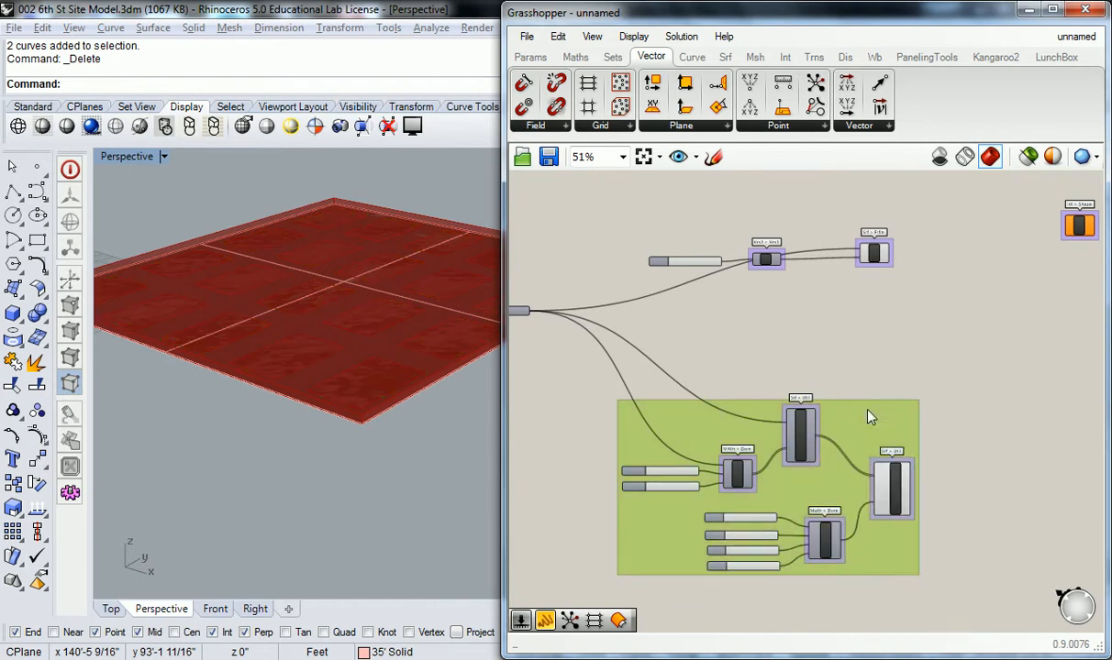
{"action": "right_click", "coordinate": [870, 416]}
{"action": "type", "text": "Sele"}
{"action": "key", "text": "BackSpace"}
{"action": "key", "text": "BackSpace"}
{"action": "key", "text": "BackSpace"}
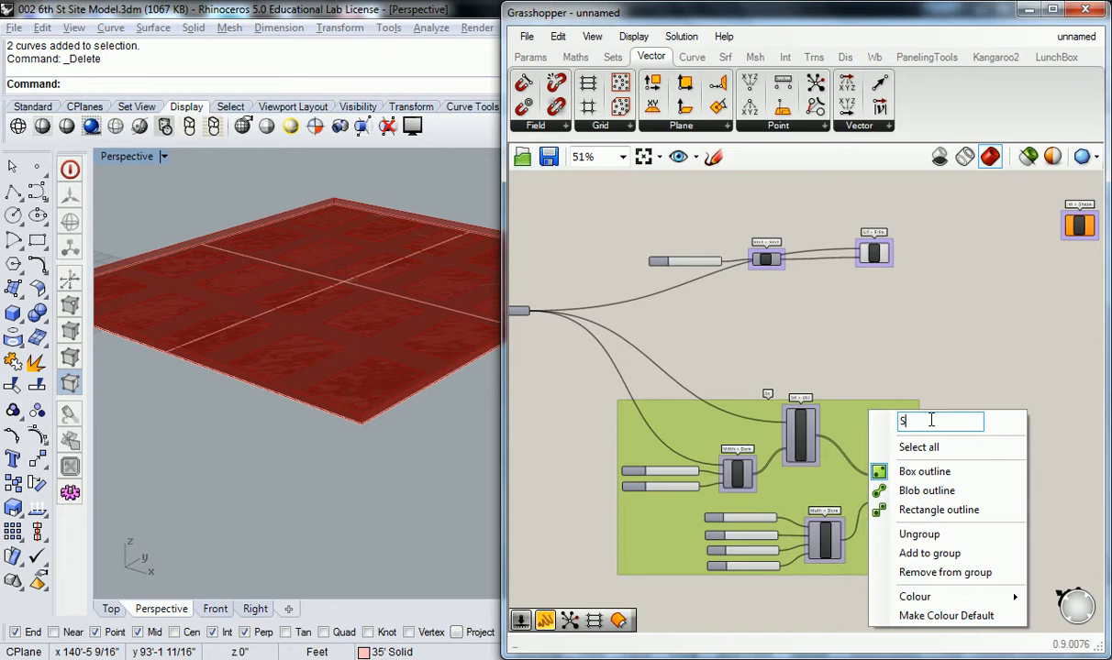
{"action": "type", "text": "ubtractions"}
{"action": "left_click", "coordinate": [846, 373]}
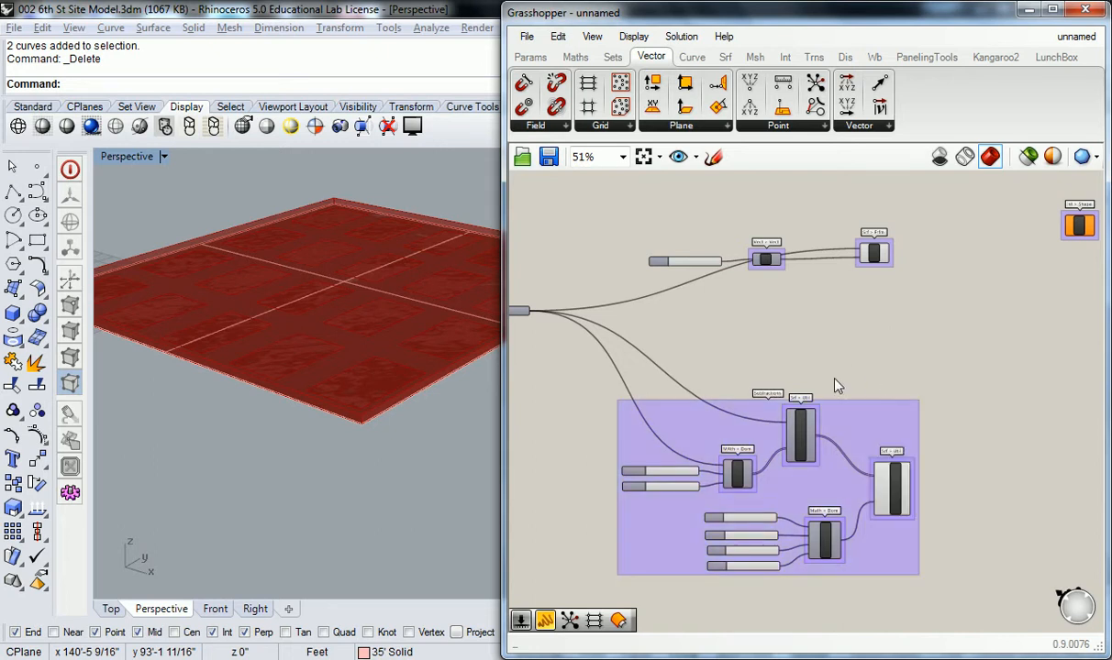
Move the Factor slider, Unit Z and Extrude as a set slightly higher above the Subtractions group.
{"action": "scroll", "coordinate": [839, 385], "scroll_direction": "up", "scroll_amount": 4}
{"action": "scroll", "coordinate": [750, 358], "scroll_direction": "down", "scroll_amount": 4}
{"action": "left_click", "coordinate": [871, 503]}
{"action": "right_click_drag", "start_coordinate": [799, 243], "coordinate": [822, 373]}
{"action": "left_click", "coordinate": [868, 333]}
{"action": "left_click", "coordinate": [742, 259]}
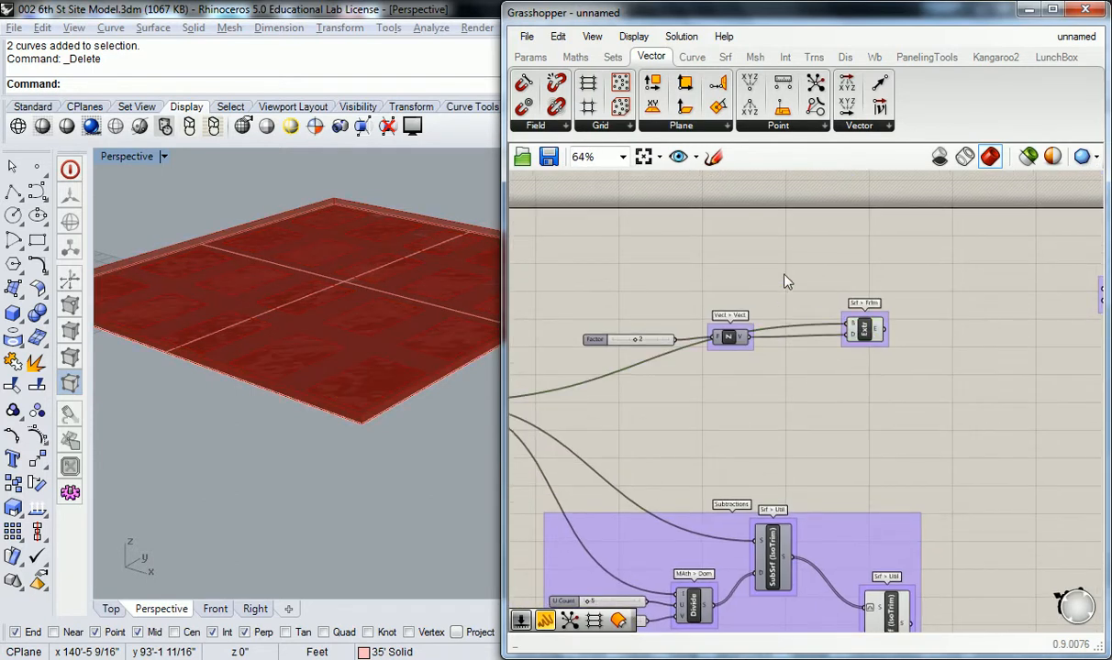
{"action": "right_click_drag", "start_coordinate": [742, 259], "coordinate": [786, 251]}
{"action": "left_click_drag", "start_coordinate": [899, 259], "coordinate": [624, 341]}
{"action": "left_click_drag", "start_coordinate": [769, 331], "coordinate": [766, 282]}
{"action": "left_click", "coordinate": [851, 459]}
{"action": "right_click_drag", "start_coordinate": [931, 544], "coordinate": [724, 372]}
{"action": "left_click", "coordinate": [877, 466]}
{"action": "left_click", "coordinate": [724, 372]}
{"action": "right_click_drag", "start_coordinate": [736, 234], "coordinate": [772, 419]}
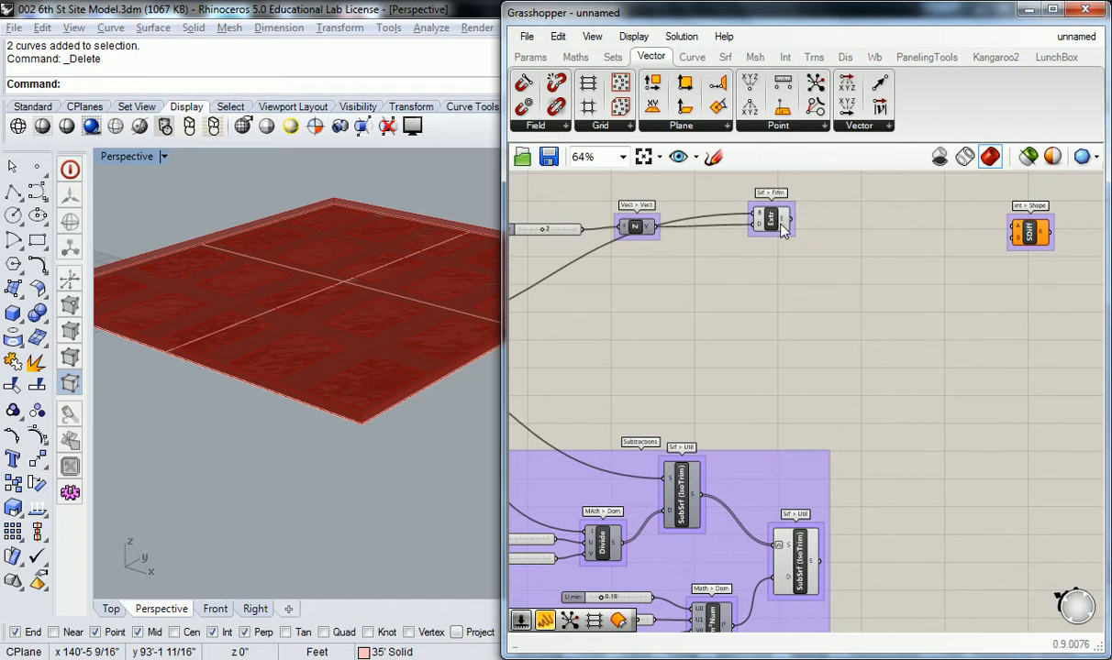
Duplicate the Extrude component beside the second IsoTrim, connect that IsoTrim's output to its base input (B), and place it above the IsoTrim.
{"action": "left_click", "coordinate": [770, 220]}
{"action": "key", "text": "ctrl+c"}
{"action": "key", "text": "ctrl+v"}
{"action": "left_click_drag", "start_coordinate": [774, 217], "coordinate": [894, 545]}
{"action": "left_click", "coordinate": [894, 412]}
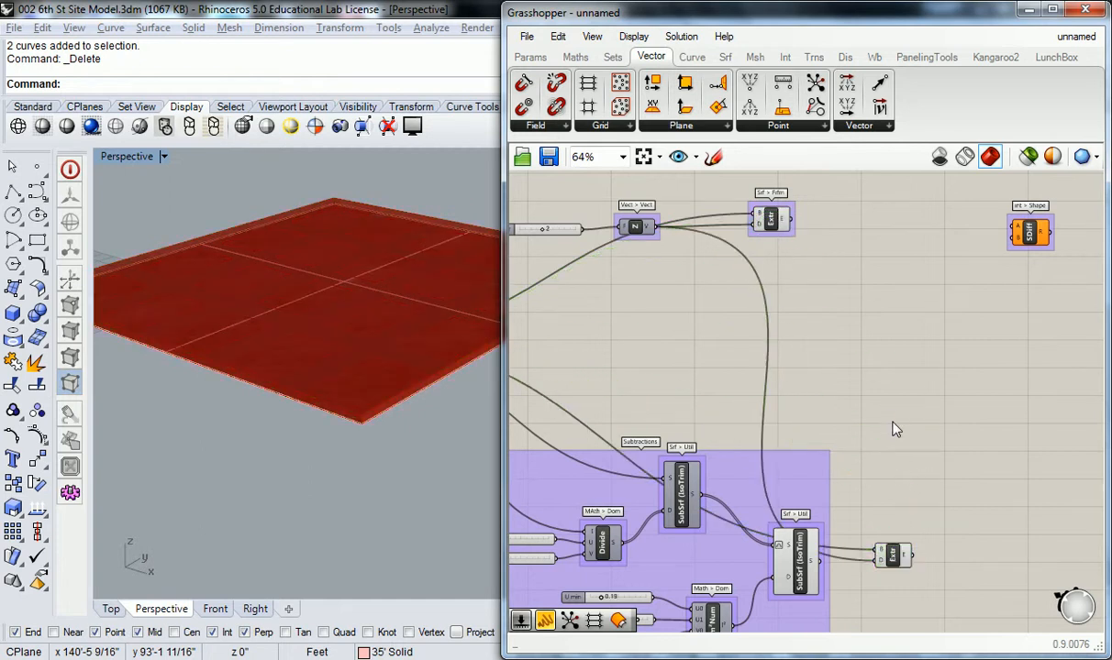
{"action": "right_click_drag", "start_coordinate": [862, 471], "coordinate": [859, 440]}
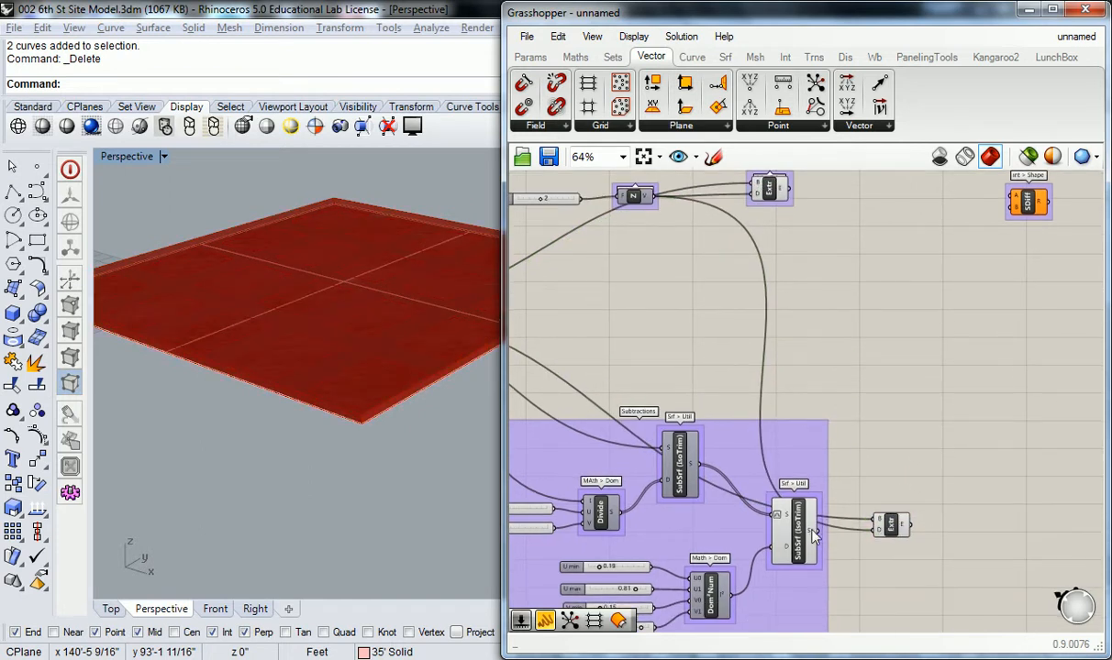
{"action": "left_click_drag", "start_coordinate": [821, 532], "coordinate": [900, 401]}
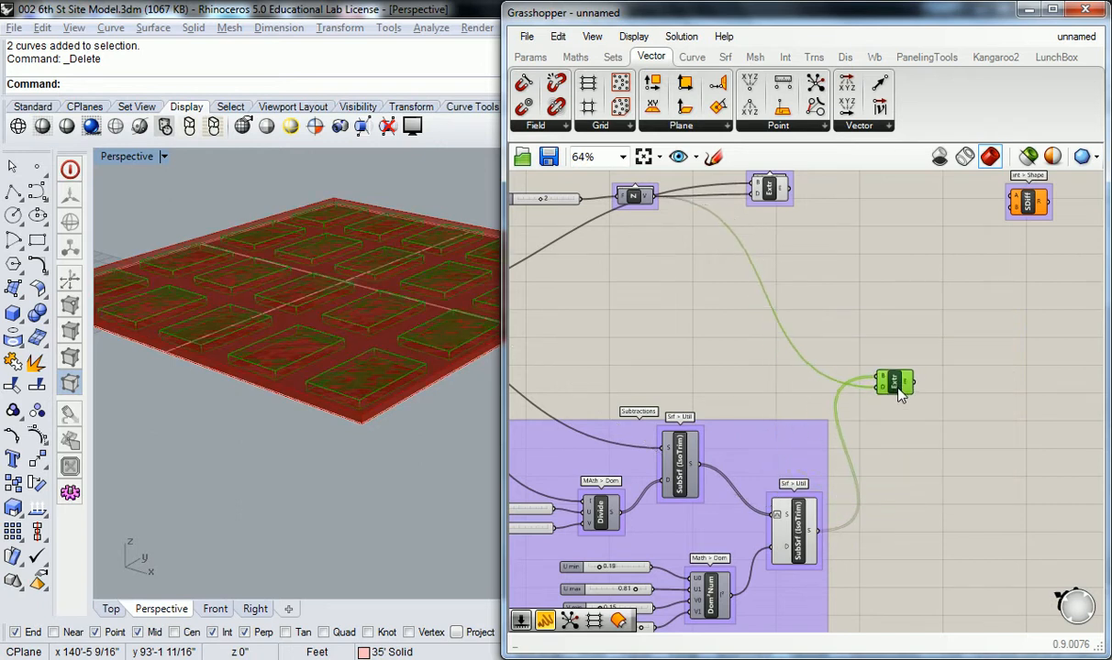
Place the original Extrude directly above the duplicate and bring the Factor slider and Unit Z close beside them.
{"action": "left_click", "coordinate": [769, 188]}
{"action": "left_click_drag", "start_coordinate": [768, 188], "coordinate": [888, 328]}
{"action": "left_click_drag", "start_coordinate": [950, 309], "coordinate": [889, 353]}
{"action": "left_click", "coordinate": [749, 340]}
{"action": "right_click_drag", "start_coordinate": [749, 340], "coordinate": [851, 347]}
{"action": "left_click", "coordinate": [609, 208]}
{"action": "left_click_drag", "start_coordinate": [793, 179], "coordinate": [661, 214]}
{"action": "left_click_drag", "start_coordinate": [746, 212], "coordinate": [877, 348]}
{"action": "left_click", "coordinate": [876, 265]}
Move the Srf parameter closer to the rest of the definition, above the count sliders.
{"action": "right_click_drag", "start_coordinate": [873, 260], "coordinate": [853, 305]}
{"action": "right_click_drag", "start_coordinate": [750, 277], "coordinate": [875, 273]}
{"action": "right_click_drag", "start_coordinate": [811, 262], "coordinate": [802, 267]}
{"action": "right_click_drag", "start_coordinate": [722, 267], "coordinate": [866, 260]}
{"action": "left_click_drag", "start_coordinate": [642, 317], "coordinate": [789, 307]}
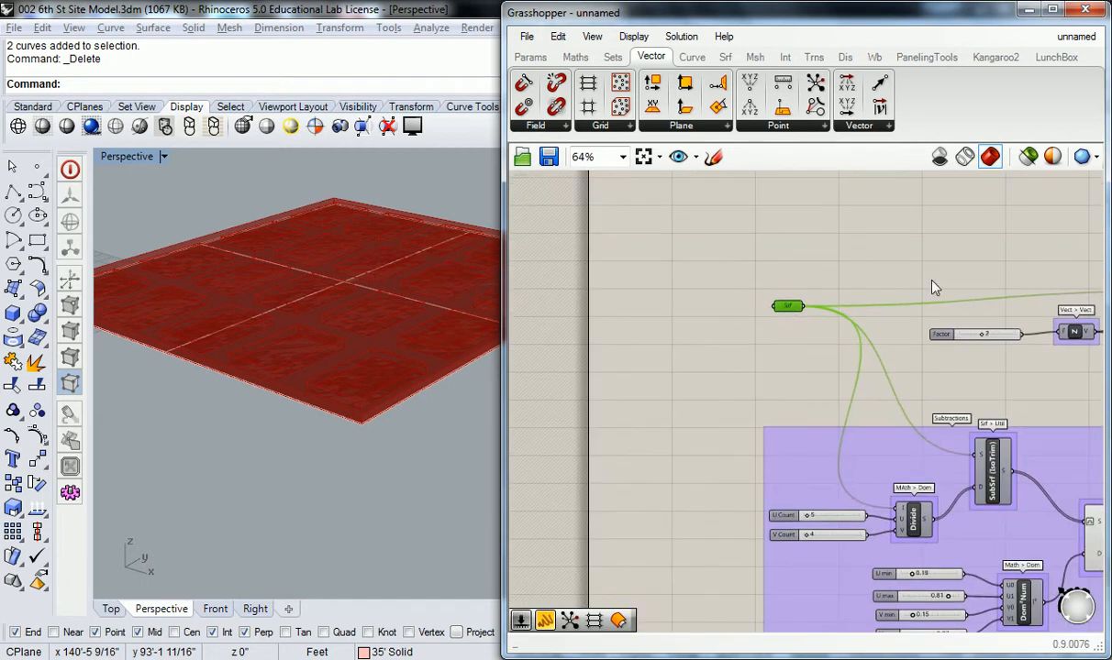
{"action": "right_click_drag", "start_coordinate": [869, 291], "coordinate": [727, 241]}
{"action": "left_click", "coordinate": [802, 216]}
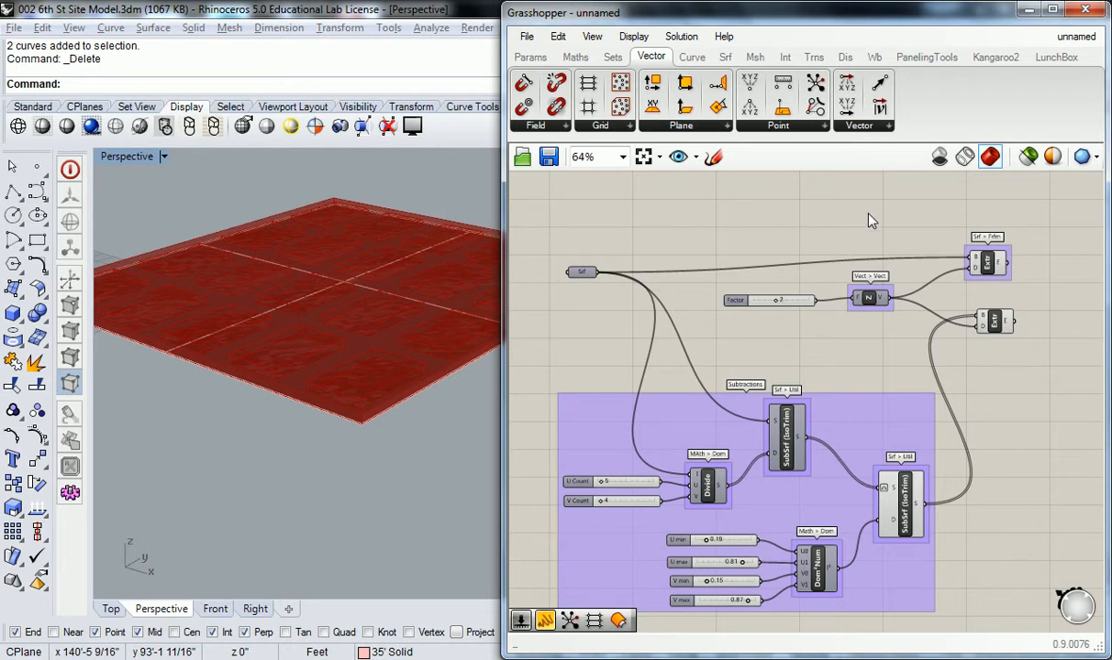
Place SDiff beside the two Extrudes and connect the base extrusion to its A input and the window extrusion to B.
{"action": "scroll", "coordinate": [807, 243], "scroll_direction": "down", "scroll_amount": 1}
{"action": "right_click_drag", "start_coordinate": [935, 264], "coordinate": [809, 278]}
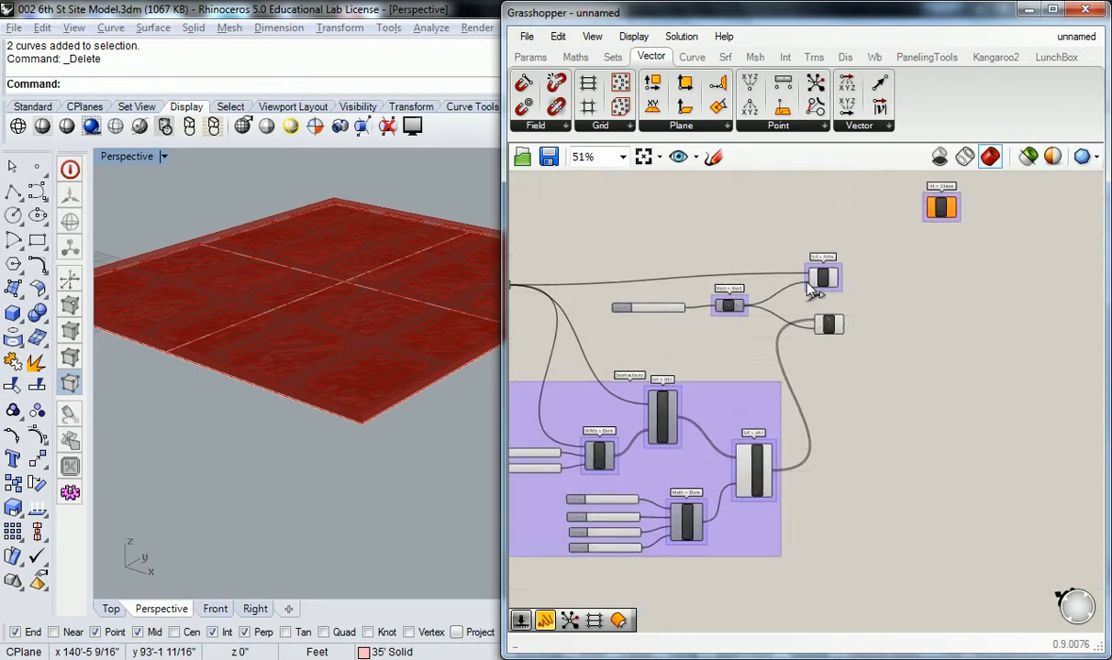
{"action": "left_click_drag", "start_coordinate": [946, 210], "coordinate": [892, 308]}
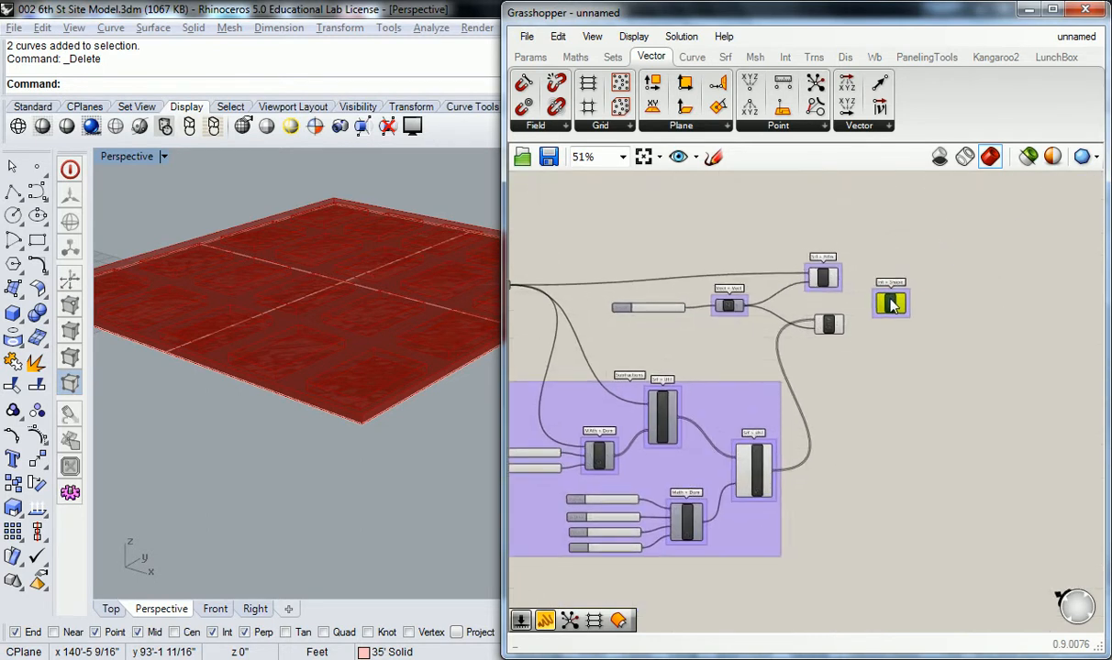
{"action": "scroll", "coordinate": [892, 307], "scroll_direction": "up", "scroll_amount": 4}
{"action": "scroll", "coordinate": [894, 312], "scroll_direction": "down", "scroll_amount": 3}
{"action": "left_click_drag", "start_coordinate": [878, 273], "coordinate": [928, 300]}
{"action": "left_click_drag", "start_coordinate": [879, 330], "coordinate": [926, 310]}
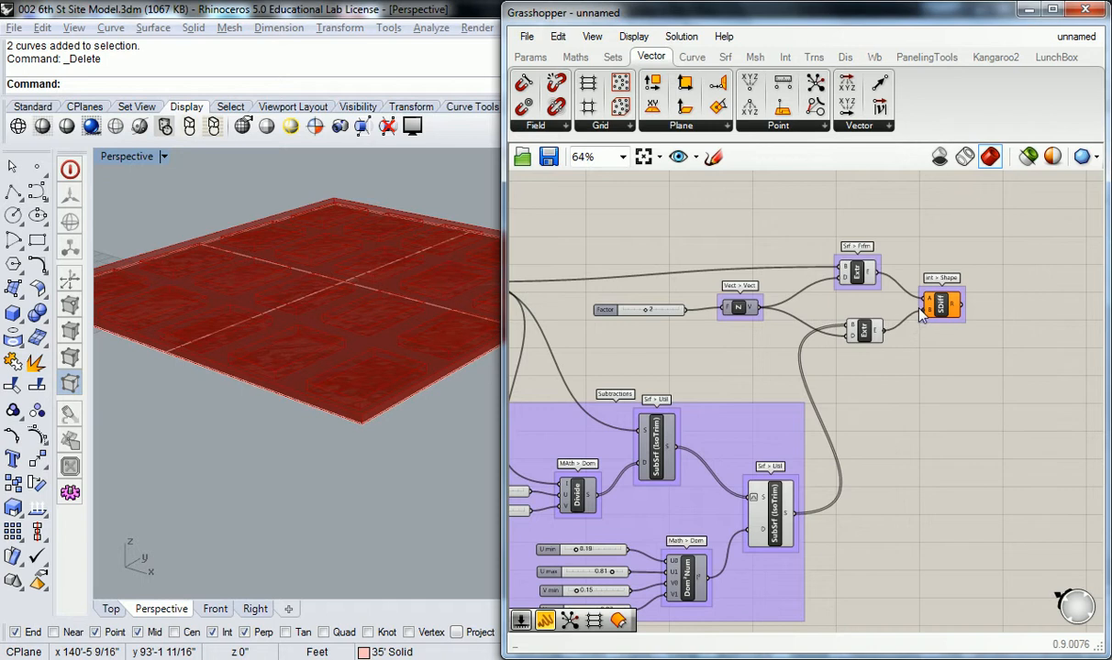
Turn off the preview of both Extrude components and the second IsoTrim.
{"action": "scroll", "coordinate": [874, 238], "scroll_direction": "down", "scroll_amount": 2}
{"action": "left_click_drag", "start_coordinate": [878, 238], "coordinate": [732, 460]}
{"action": "middle_click", "coordinate": [776, 370]}
{"action": "left_click", "coordinate": [829, 318]}
{"action": "left_click", "coordinate": [835, 232]}
In Rhino, make 25' Solid the current layer and hide the 35' building layers under SRFS and SOLIDS.
{"action": "right_click_drag", "start_coordinate": [307, 275], "coordinate": [355, 330]}
{"action": "scroll", "coordinate": [349, 338], "scroll_direction": "down", "scroll_amount": 4}
{"action": "left_click", "coordinate": [355, 321]}
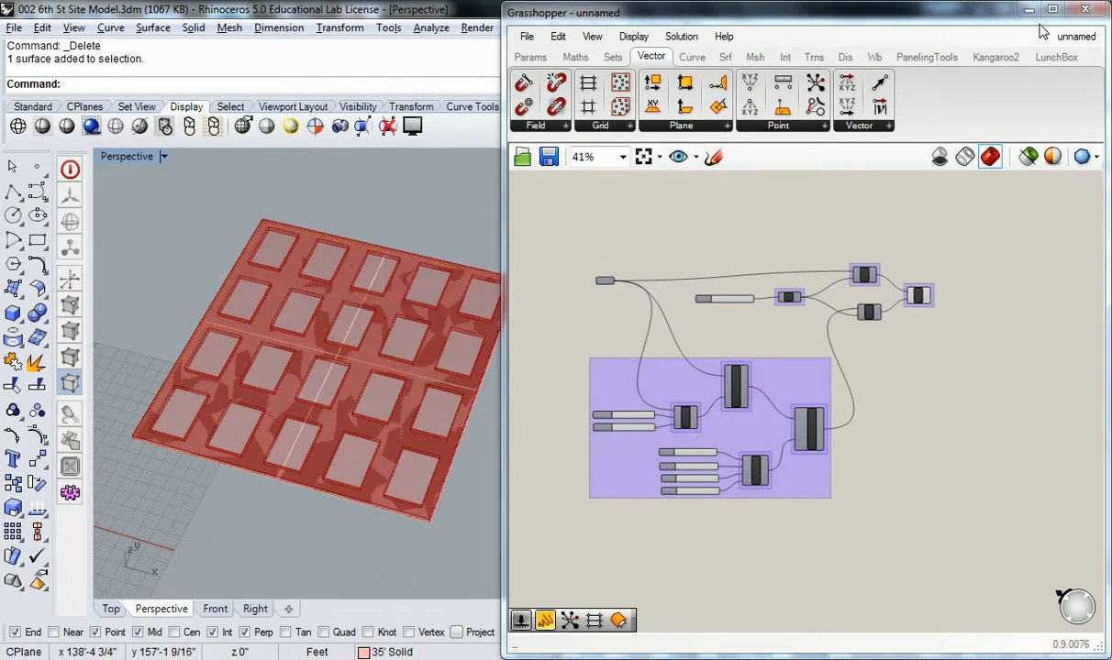
{"action": "left_click", "coordinate": [1029, 9]}
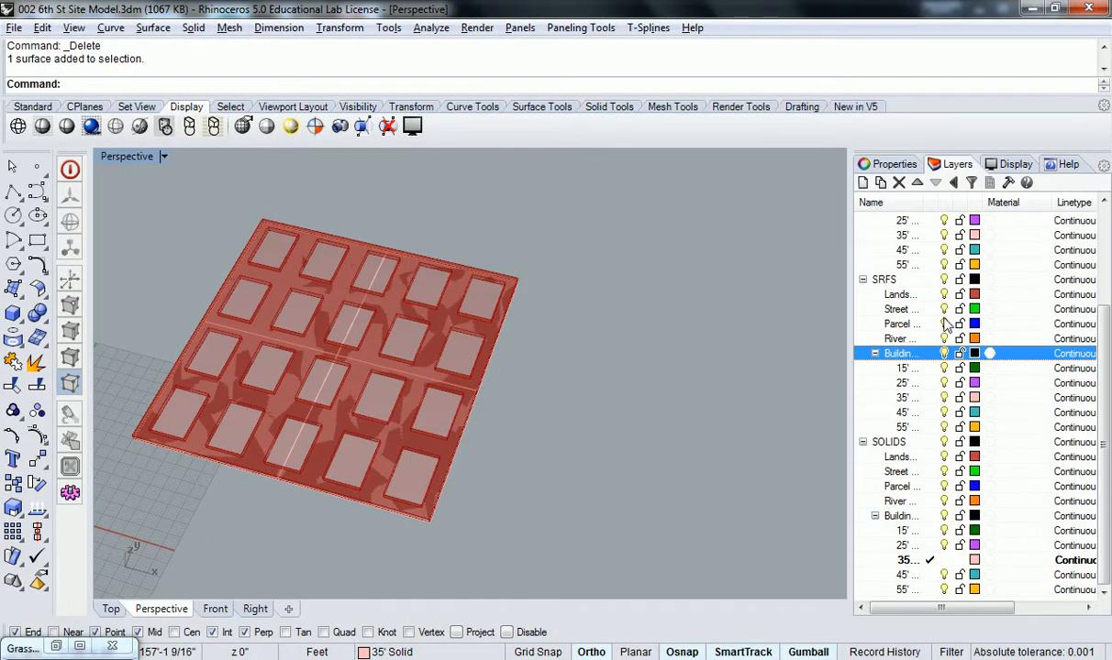
{"action": "left_click", "coordinate": [921, 398]}
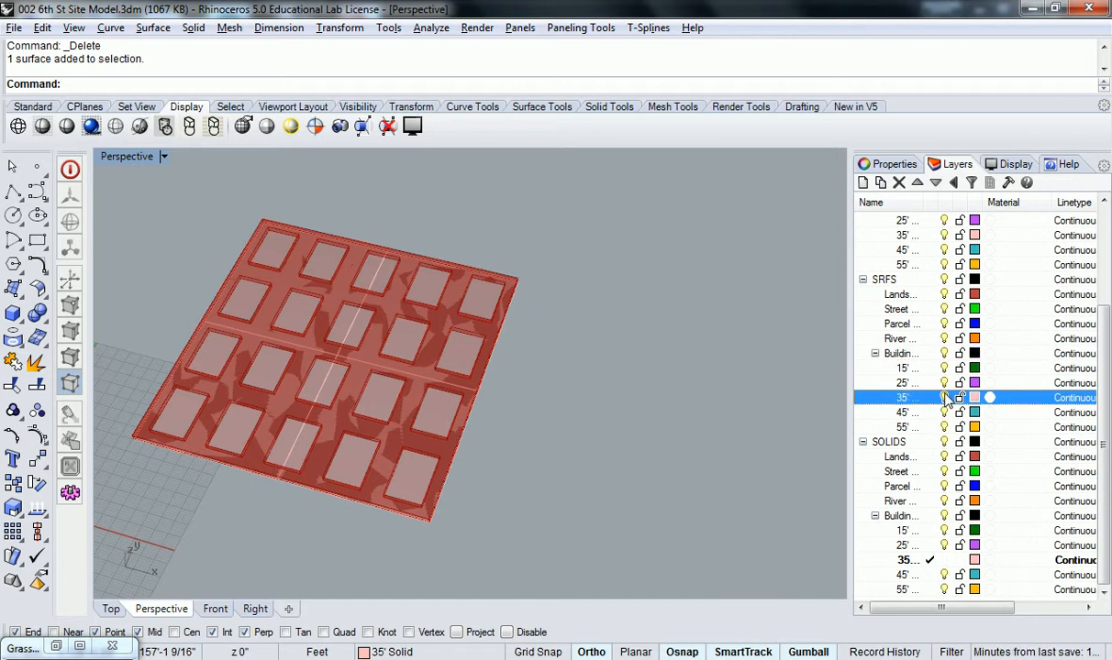
{"action": "left_click", "coordinate": [928, 547]}
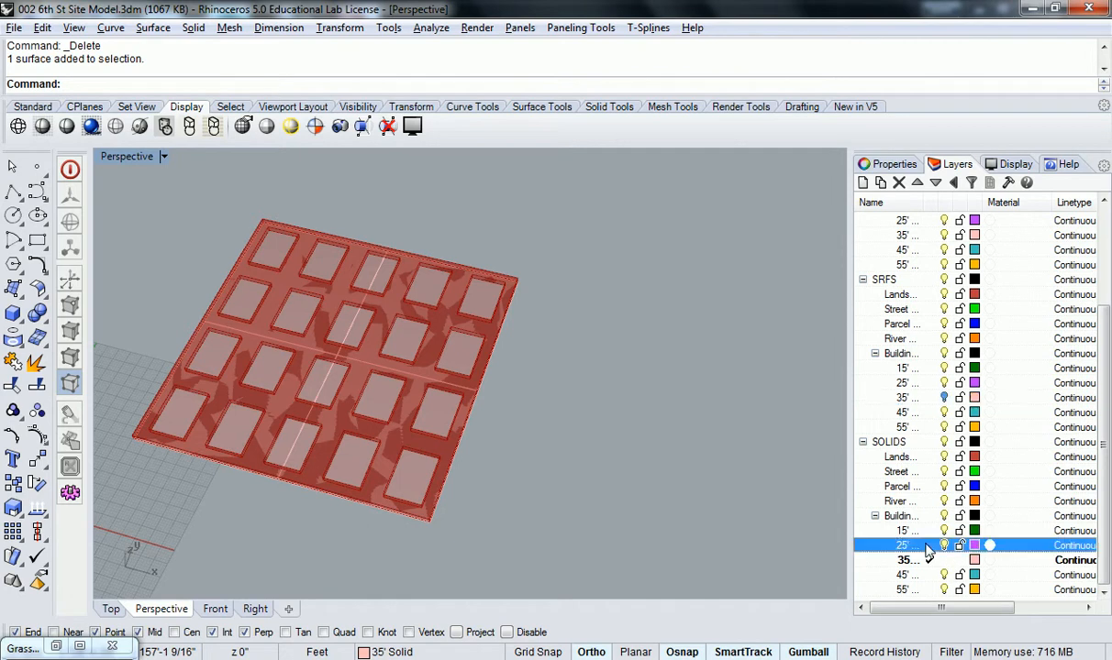
{"action": "left_click", "coordinate": [944, 560]}
{"action": "right_click_drag", "start_coordinate": [573, 452], "coordinate": [430, 412]}
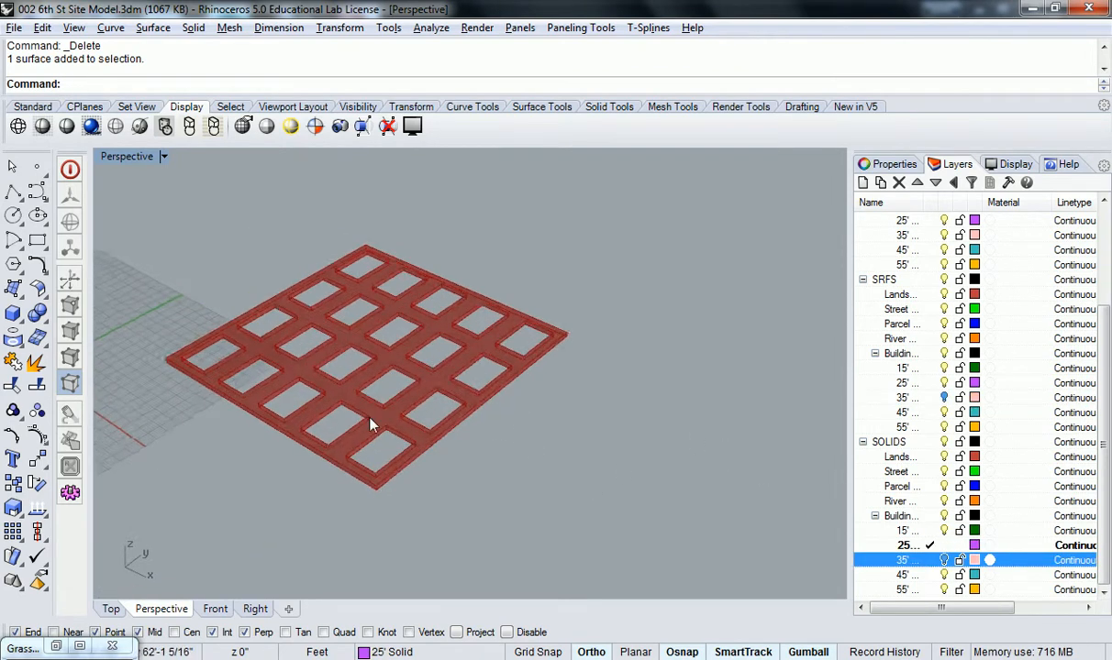
{"action": "scroll", "coordinate": [430, 419], "scroll_direction": "up", "scroll_amount": 5}
{"action": "double_click", "coordinate": [126, 156]}
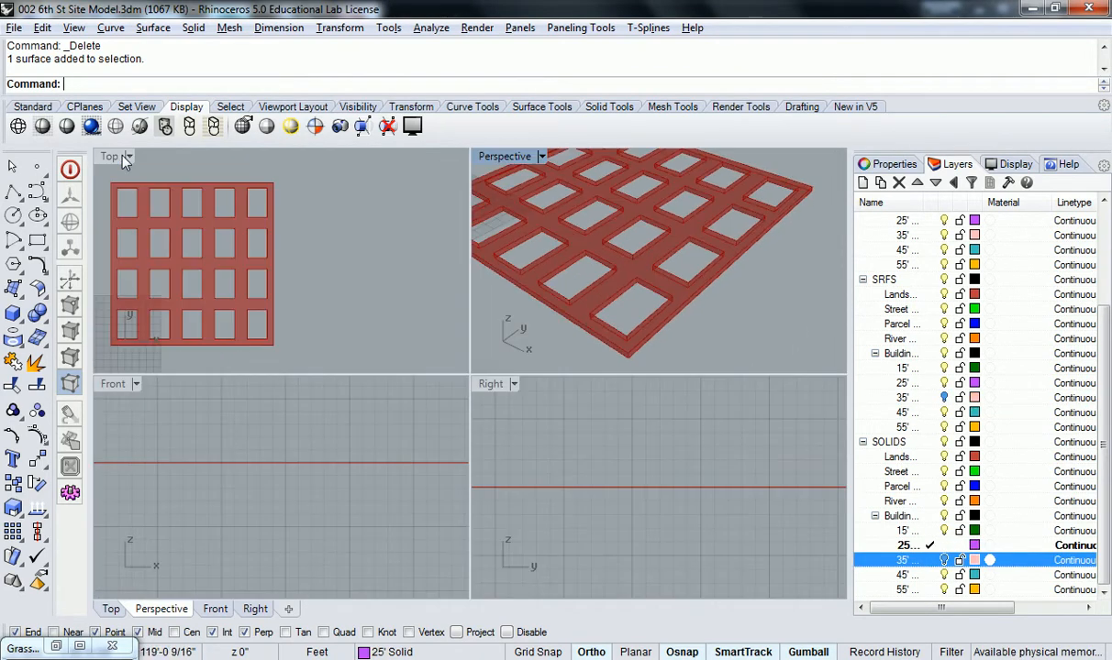
{"action": "double_click", "coordinate": [502, 157]}
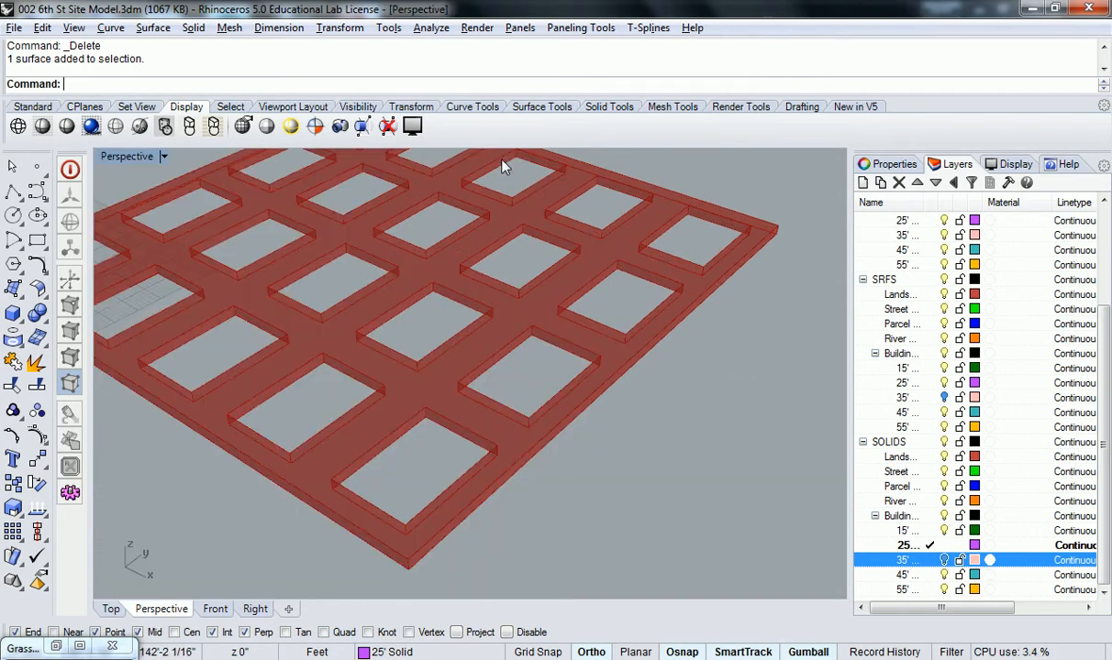
Return to Grasshopper and group the Factor slider, Unit Z, both Extrudes and SDiff.
{"action": "left_click", "coordinate": [23, 648]}
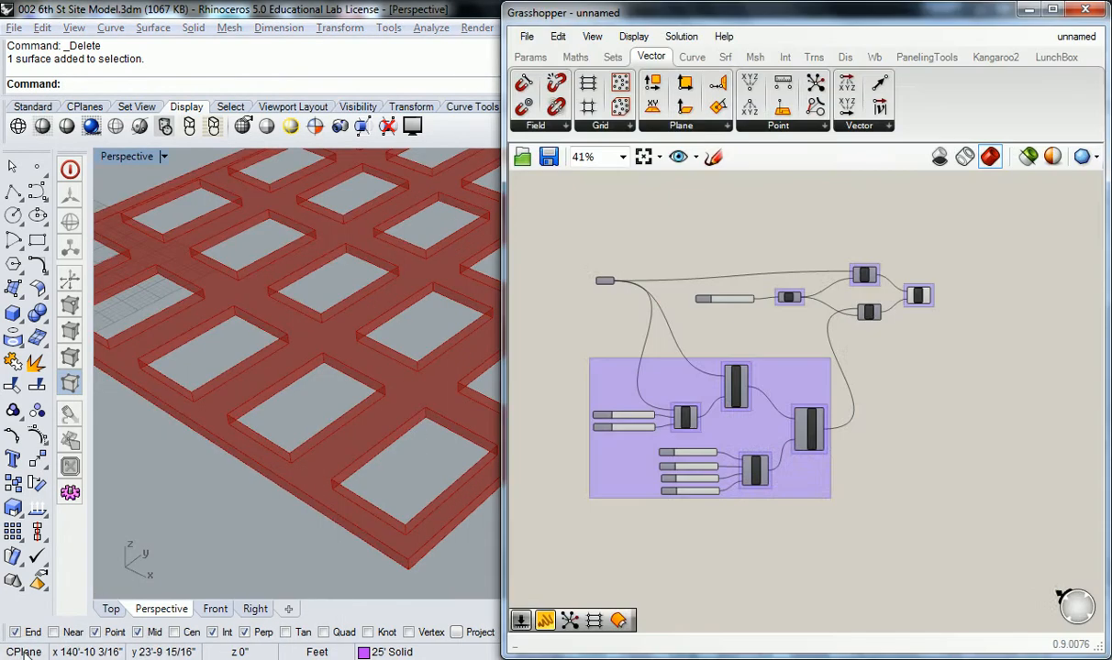
{"action": "scroll", "coordinate": [713, 312], "scroll_direction": "up", "scroll_amount": 3}
{"action": "left_click_drag", "start_coordinate": [1055, 235], "coordinate": [654, 364]}
{"action": "key", "text": "ctrl+g"}
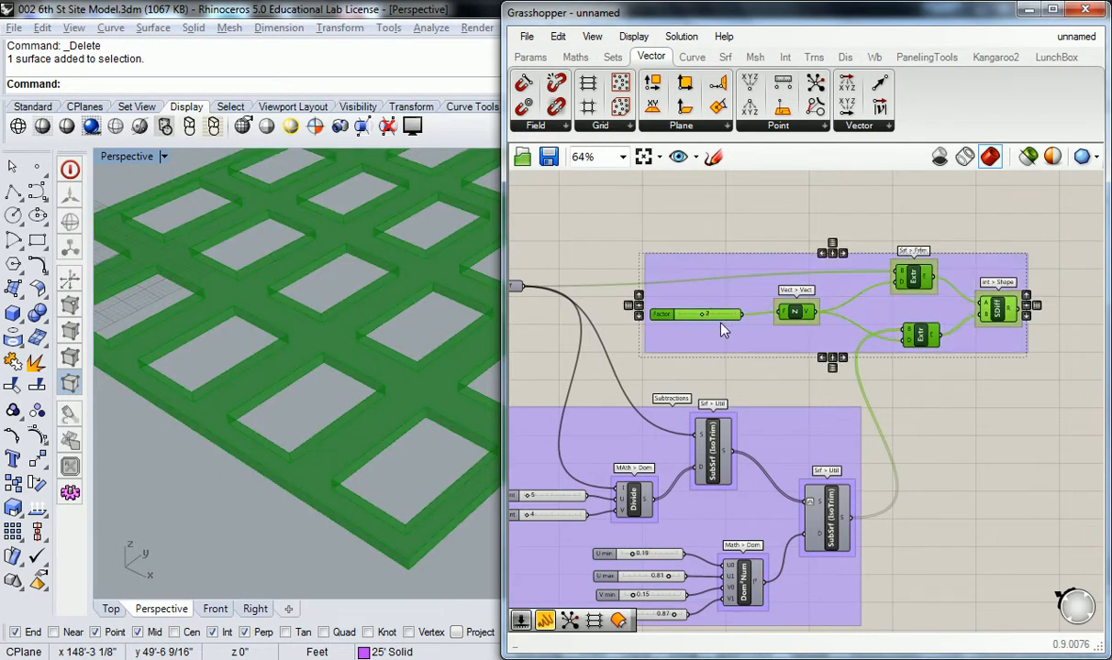
{"action": "left_click", "coordinate": [801, 238]}
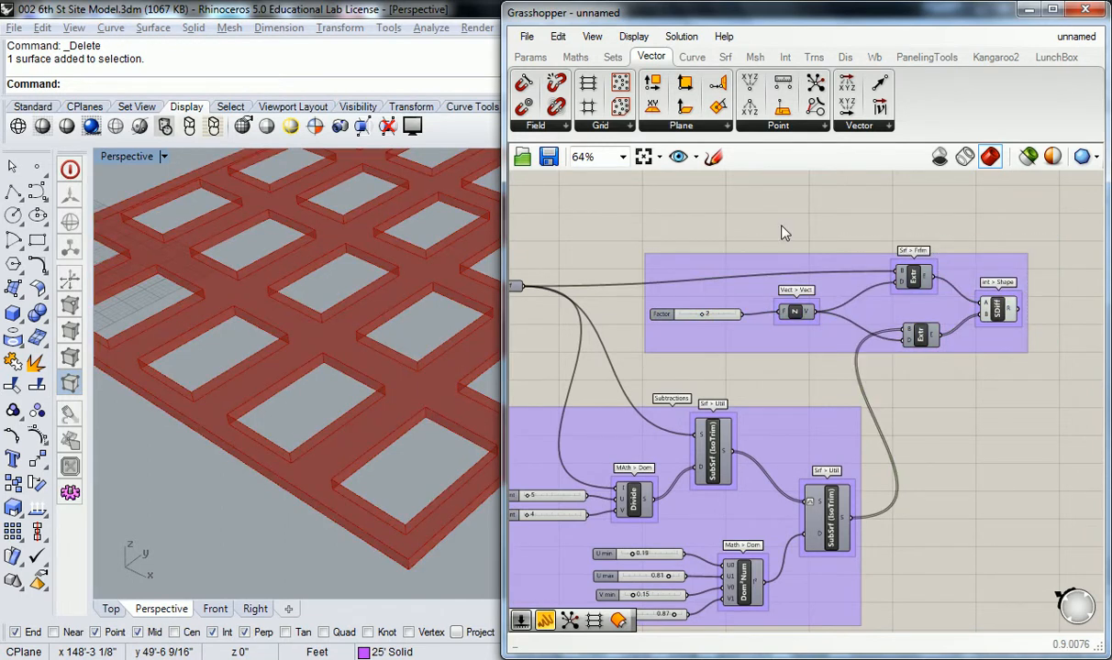
Widen the Grasshopper window so that more of the definition fits on the canvas.
{"action": "right_click_drag", "start_coordinate": [794, 233], "coordinate": [821, 220]}
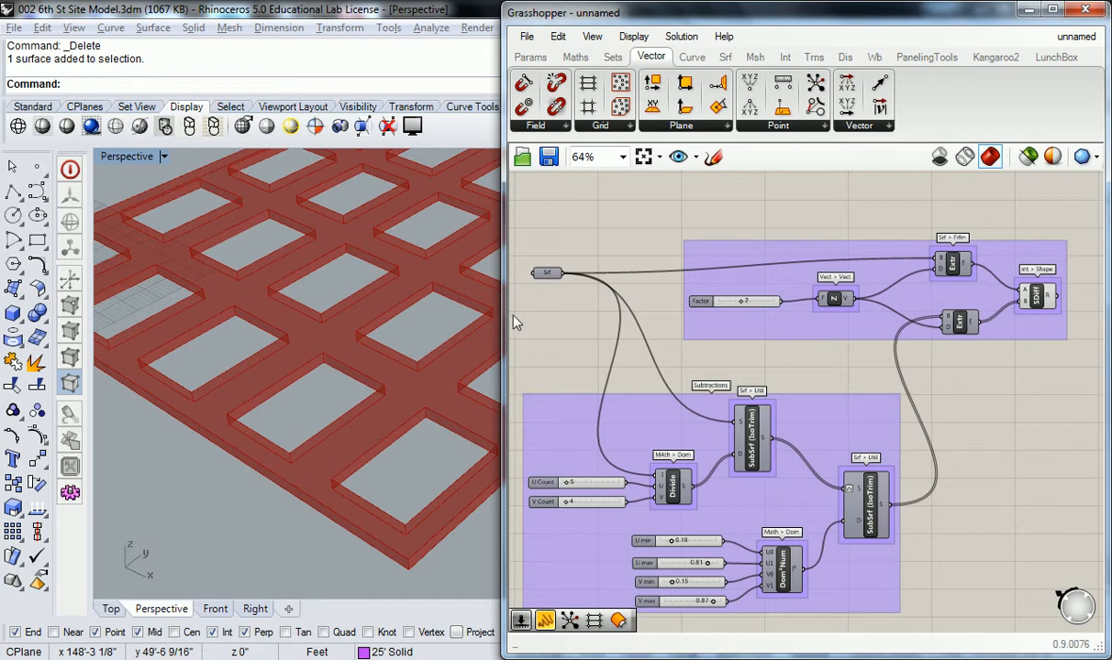
{"action": "left_click_drag", "start_coordinate": [503, 317], "coordinate": [340, 319]}
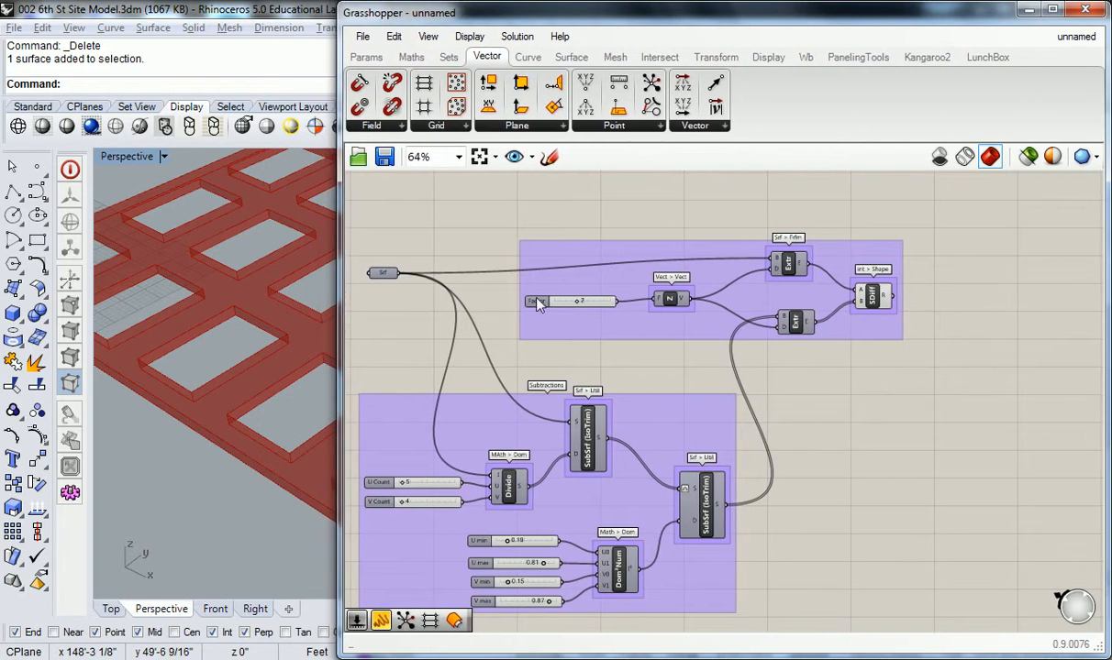
{"action": "scroll", "coordinate": [578, 317], "scroll_direction": "up", "scroll_amount": 1}
{"action": "right_click_drag", "start_coordinate": [584, 315], "coordinate": [663, 288]}
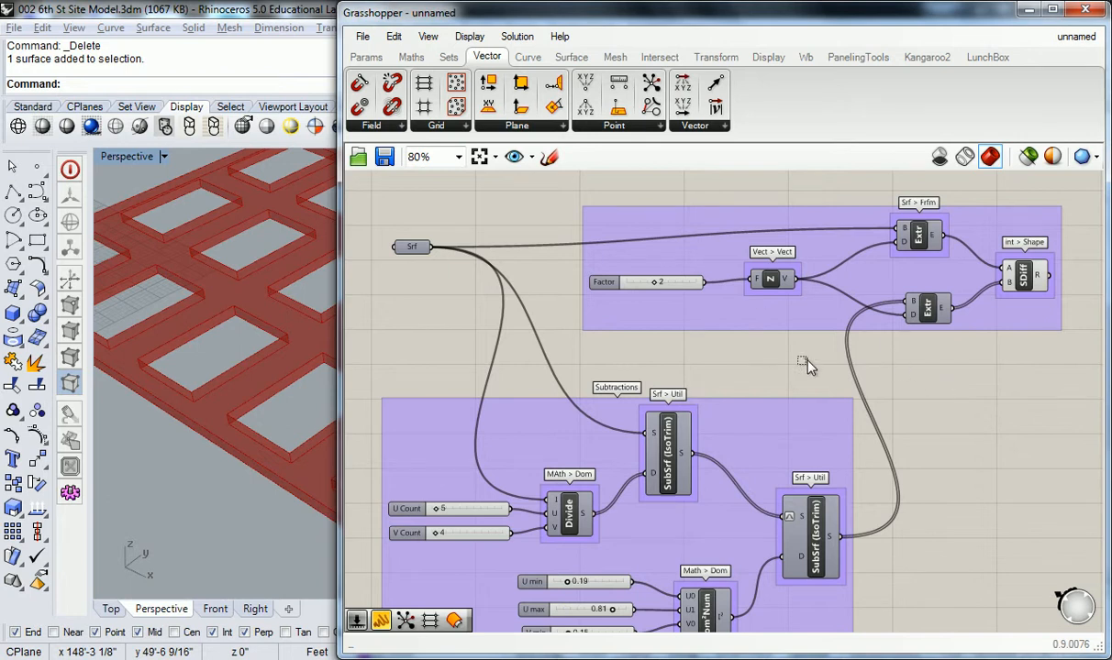
Duplicate the Factor slider and Unit Z and place the two sets one above the other.
{"action": "left_click_drag", "start_coordinate": [765, 341], "coordinate": [602, 277]}
{"action": "key", "text": "ctrl+c"}
{"action": "key", "text": "ctrl+v"}
{"action": "left_click_drag", "start_coordinate": [776, 287], "coordinate": [772, 200]}
{"action": "right_click_drag", "start_coordinate": [788, 236], "coordinate": [785, 320]}
{"action": "left_click", "coordinate": [809, 427]}
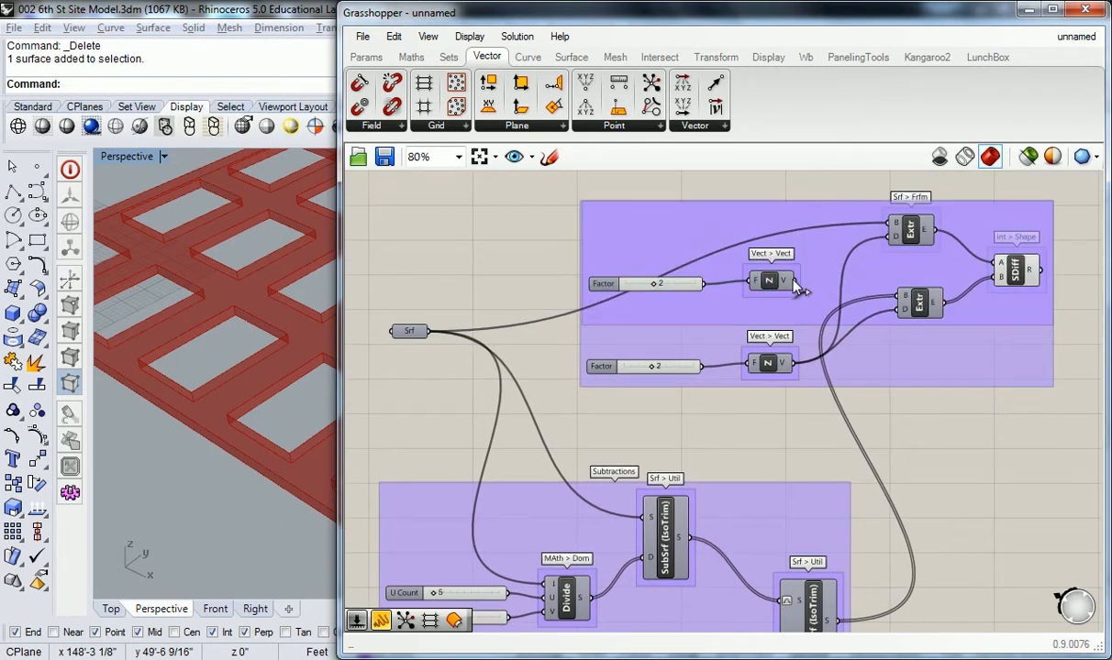
Drive the lower Extrude's direction input (D) with a separate Unit Z and set that Unit Z's Factor slider to 1.
{"action": "left_click_drag", "start_coordinate": [931, 314], "coordinate": [954, 417]}
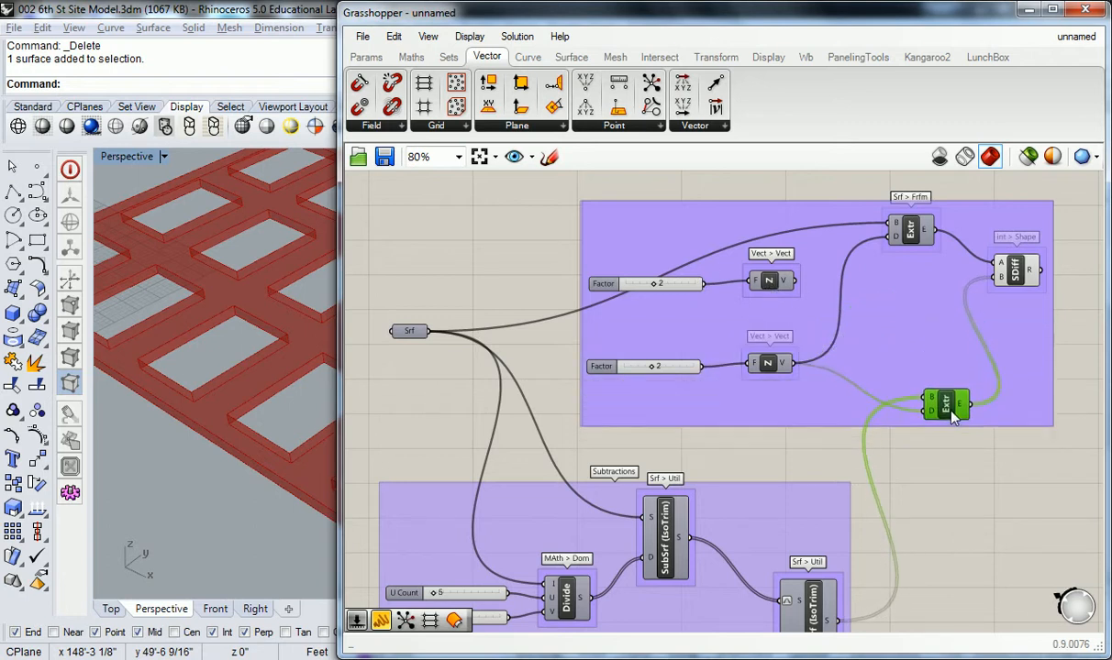
{"action": "left_click", "coordinate": [767, 280]}
{"action": "left_click", "coordinate": [613, 287], "text": "shift"}
{"action": "left_click_drag", "start_coordinate": [613, 287], "coordinate": [639, 442]}
{"action": "left_click_drag", "start_coordinate": [825, 438], "coordinate": [926, 405]}
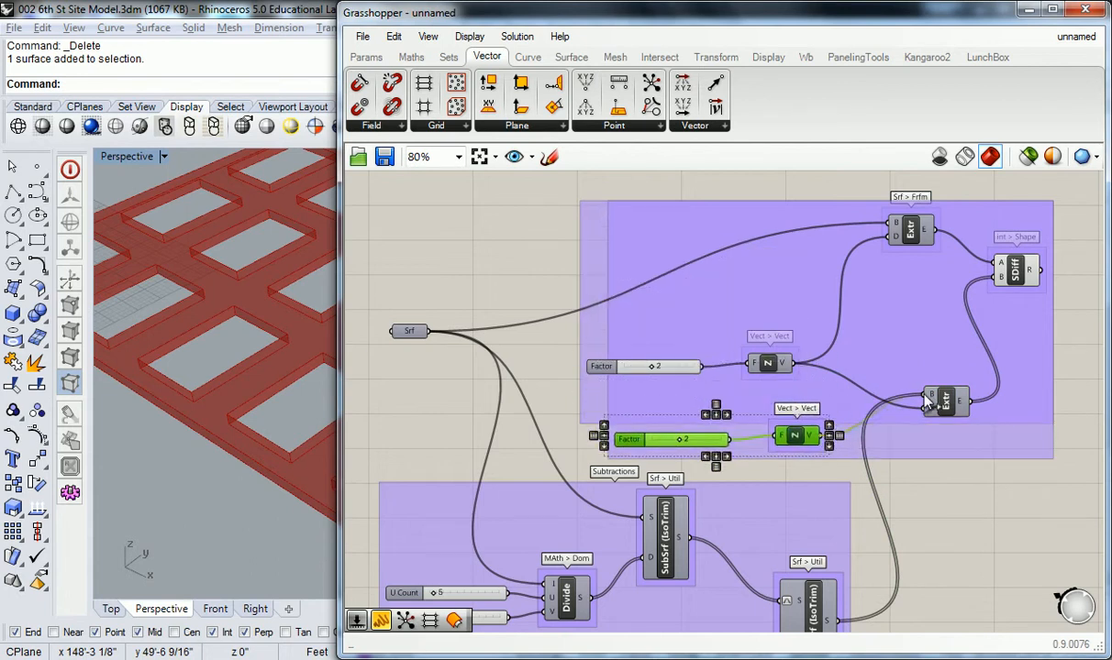
{"action": "left_click", "coordinate": [941, 487]}
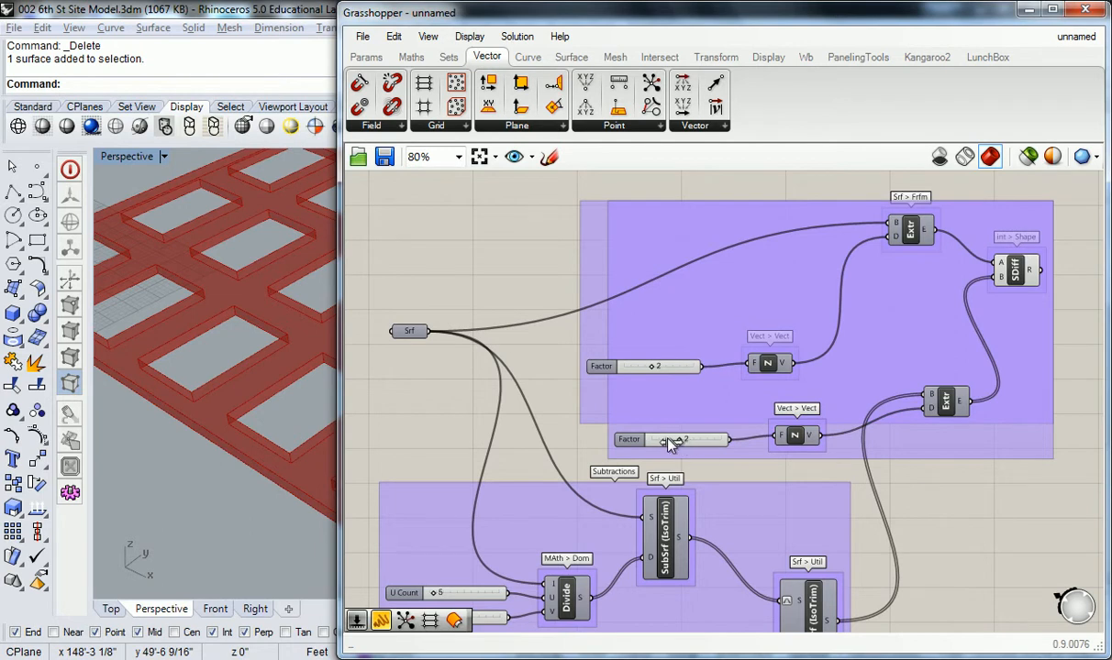
{"action": "left_click_drag", "start_coordinate": [672, 443], "coordinate": [657, 443]}
{"action": "right_click_drag", "start_coordinate": [183, 343], "coordinate": [247, 369]}
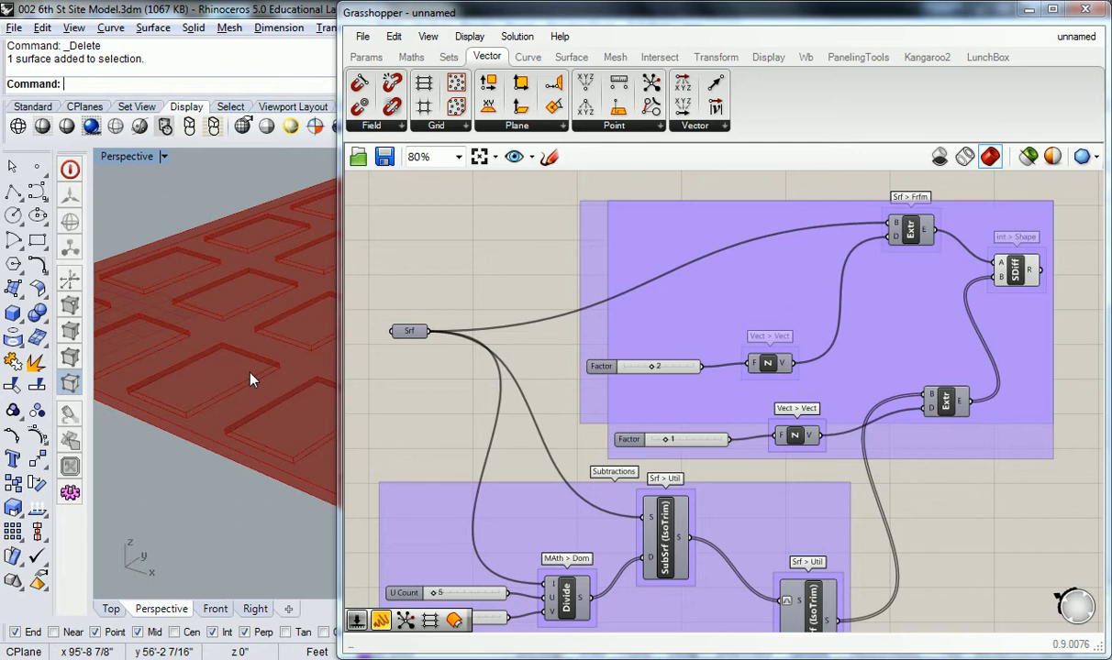
Reconnect the upper Unit Z to the lower Extrude's direction input (D) and delete the spare Unit Z and its slider.
{"action": "left_click_drag", "start_coordinate": [784, 363], "coordinate": [924, 408]}
{"action": "left_click", "coordinate": [792, 435]}
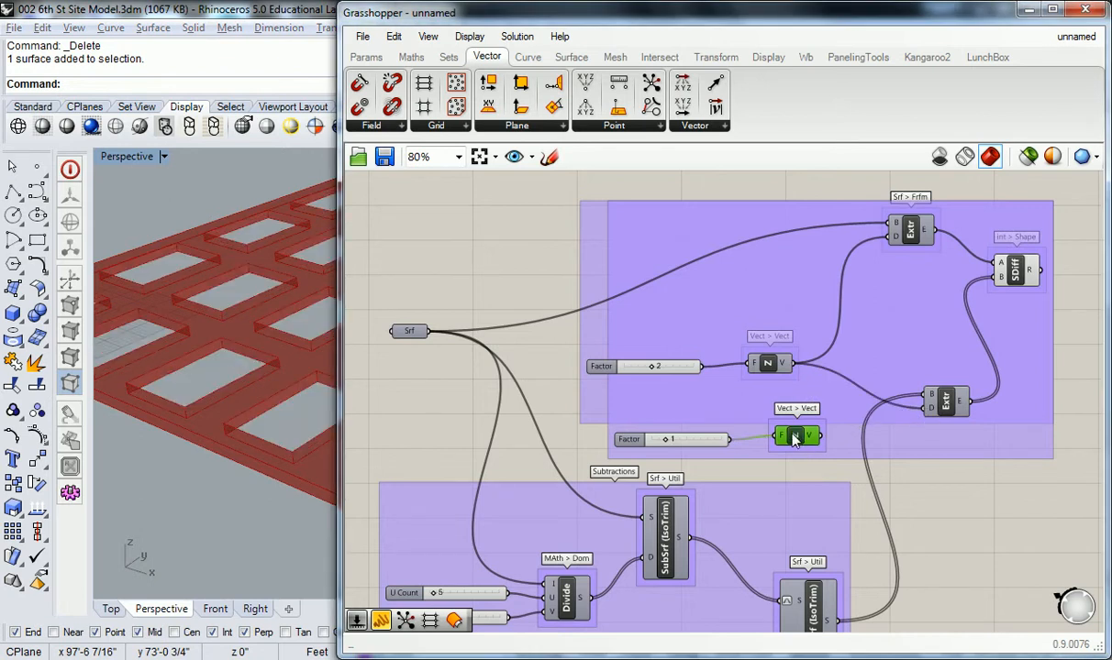
{"action": "key", "text": "Delete"}
{"action": "left_click", "coordinate": [697, 440]}
{"action": "key", "text": "Delete"}
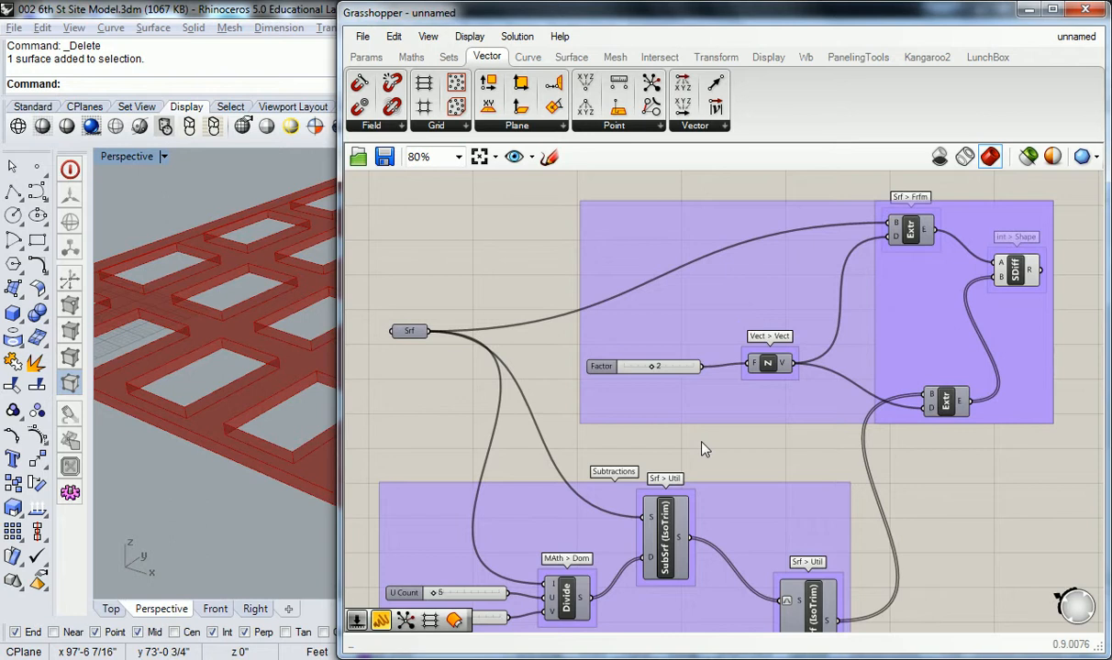
Ungroup the extra overlapping group around the two Extrudes and SDiff.
{"action": "left_click", "coordinate": [887, 303]}
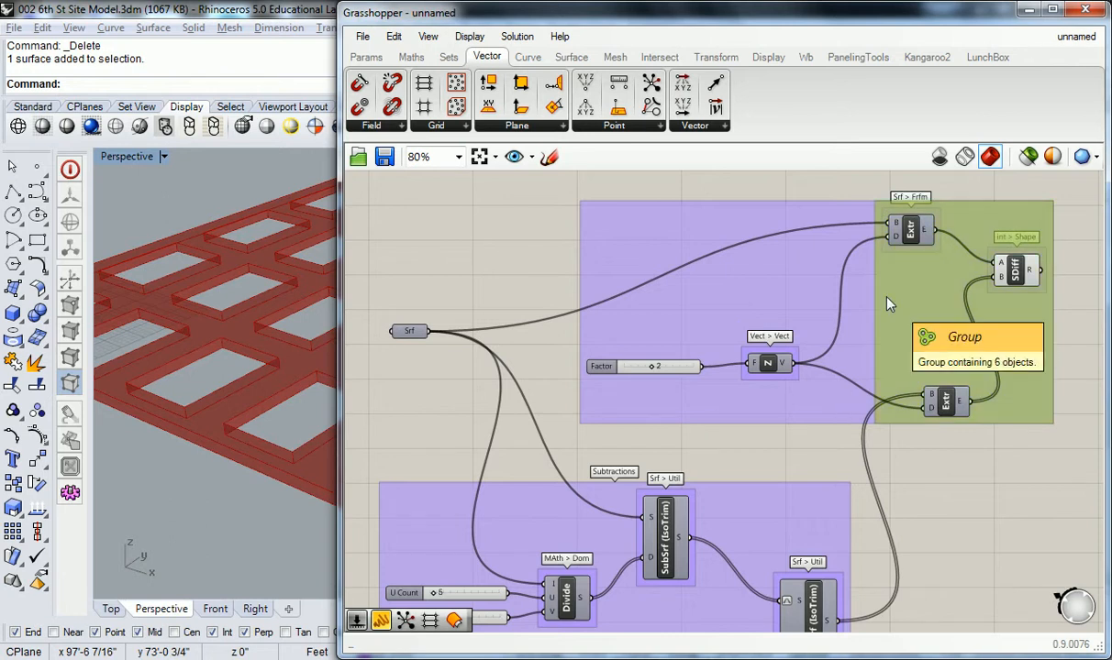
{"action": "right_click", "coordinate": [887, 300]}
{"action": "left_click", "coordinate": [958, 398]}
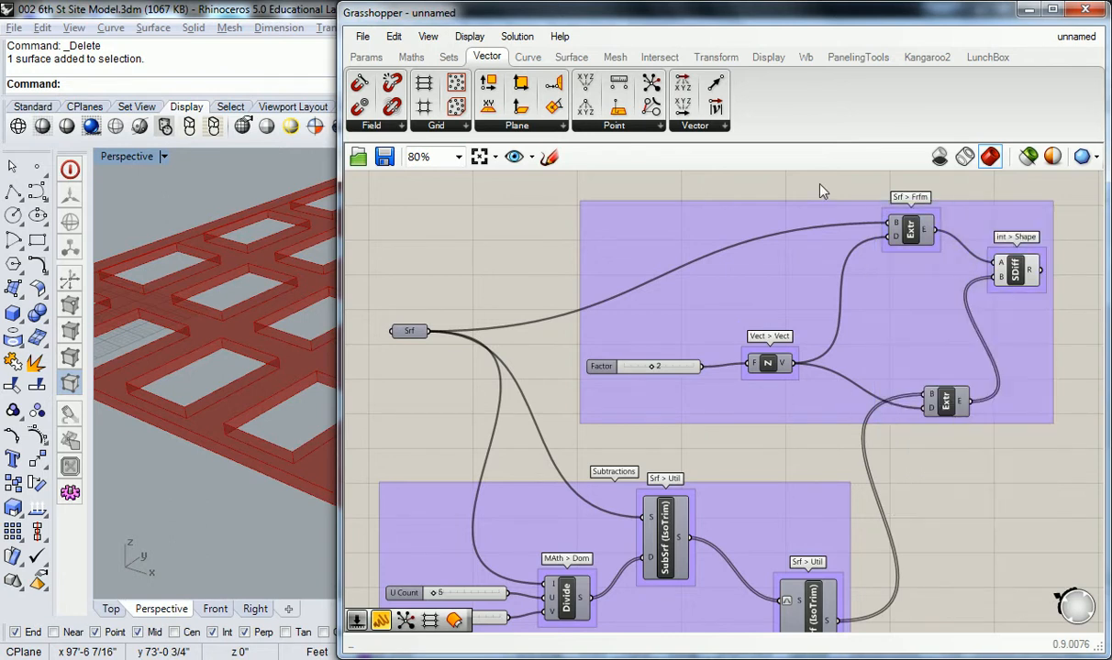
Move the upper Extrude and SDiff down close to the lower Extrude to make the group compact.
{"action": "right_click_drag", "start_coordinate": [819, 190], "coordinate": [826, 236]}
{"action": "scroll", "coordinate": [776, 252], "scroll_direction": "down", "scroll_amount": 1}
{"action": "scroll", "coordinate": [761, 293], "scroll_direction": "up", "scroll_amount": 1}
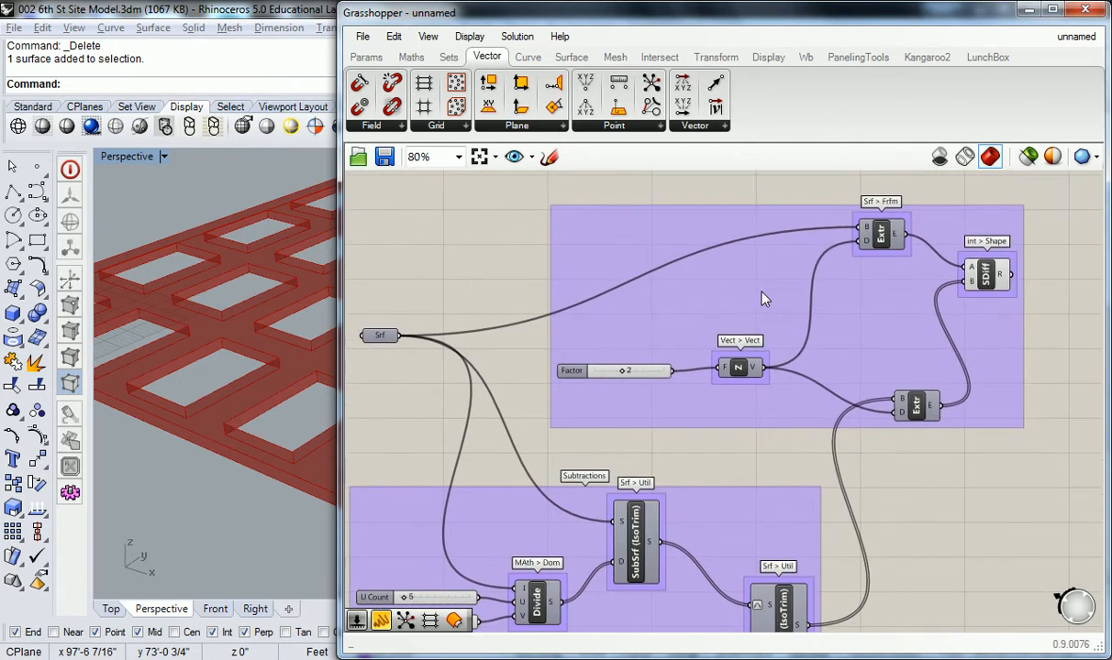
{"action": "left_click_drag", "start_coordinate": [886, 246], "coordinate": [917, 360]}
{"action": "left_click_drag", "start_coordinate": [989, 278], "coordinate": [998, 384]}
{"action": "right_click", "coordinate": [844, 321]}
{"action": "left_click", "coordinate": [1009, 259]}
Shift the slider, Unit Z, Extrudes and SDiff closer to the Subtractions group and move the Srf parameter slightly higher.
{"action": "left_click_drag", "start_coordinate": [1009, 260], "coordinate": [546, 388]}
{"action": "left_click_drag", "start_coordinate": [738, 367], "coordinate": [739, 395]}
{"action": "left_click", "coordinate": [720, 295]}
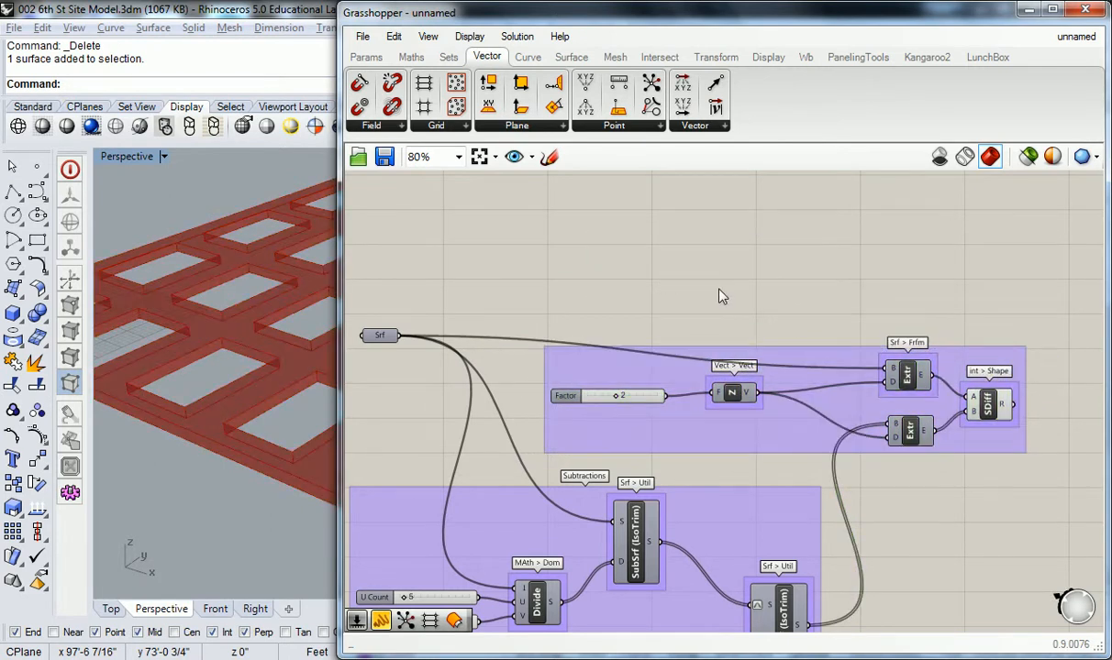
{"action": "left_click_drag", "start_coordinate": [377, 338], "coordinate": [374, 304]}
{"action": "right_click_drag", "start_coordinate": [616, 272], "coordinate": [644, 190]}
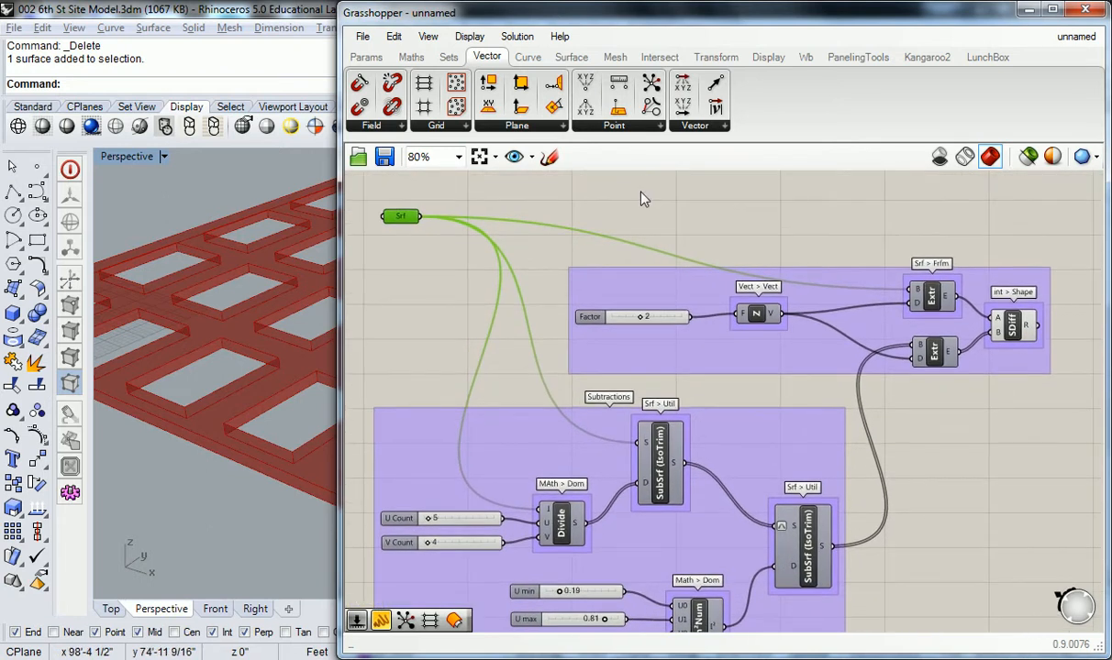